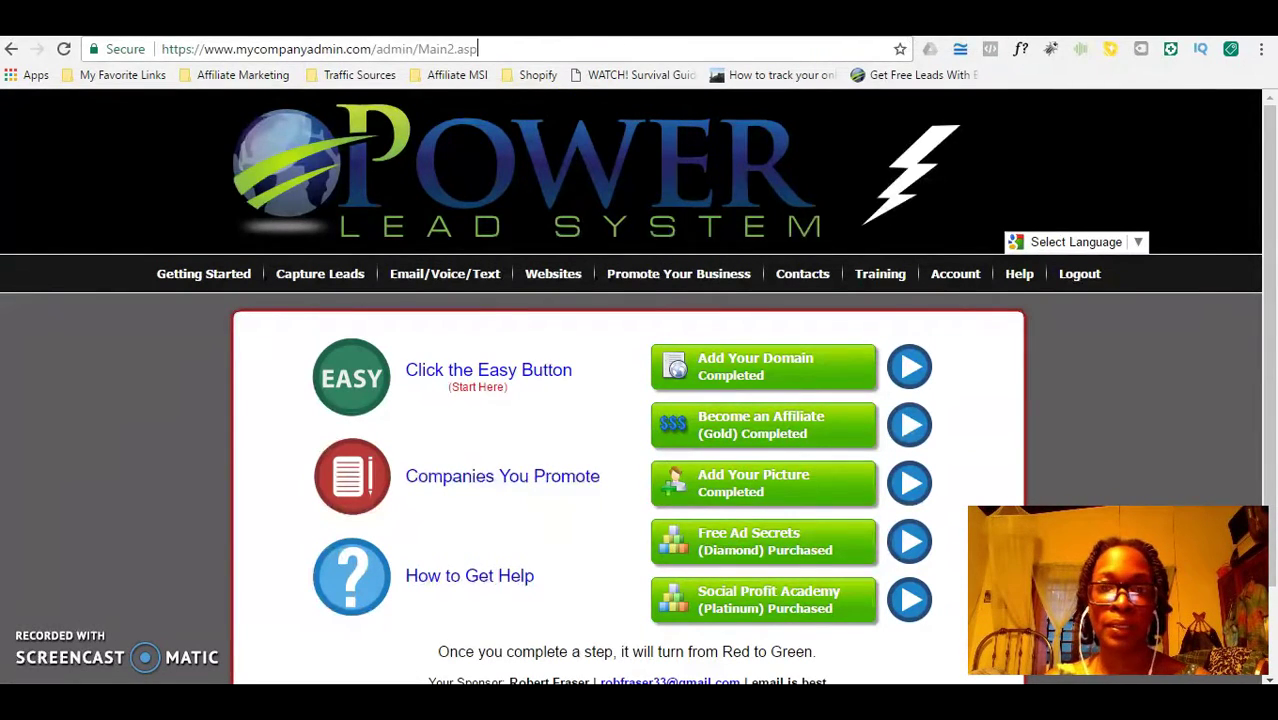
- Switch to ClickMagick and start a new tracking link with the link name "Traffic Source A"
key(ctrl+Tab)
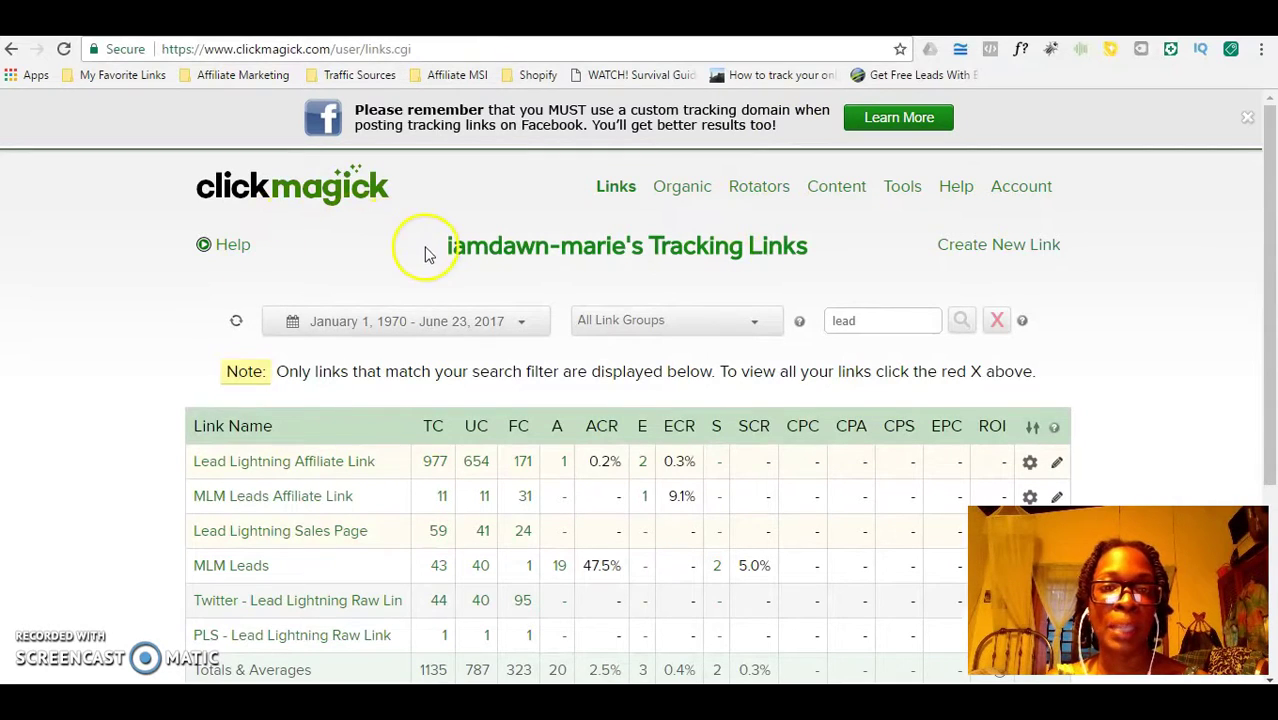
click(988, 249)
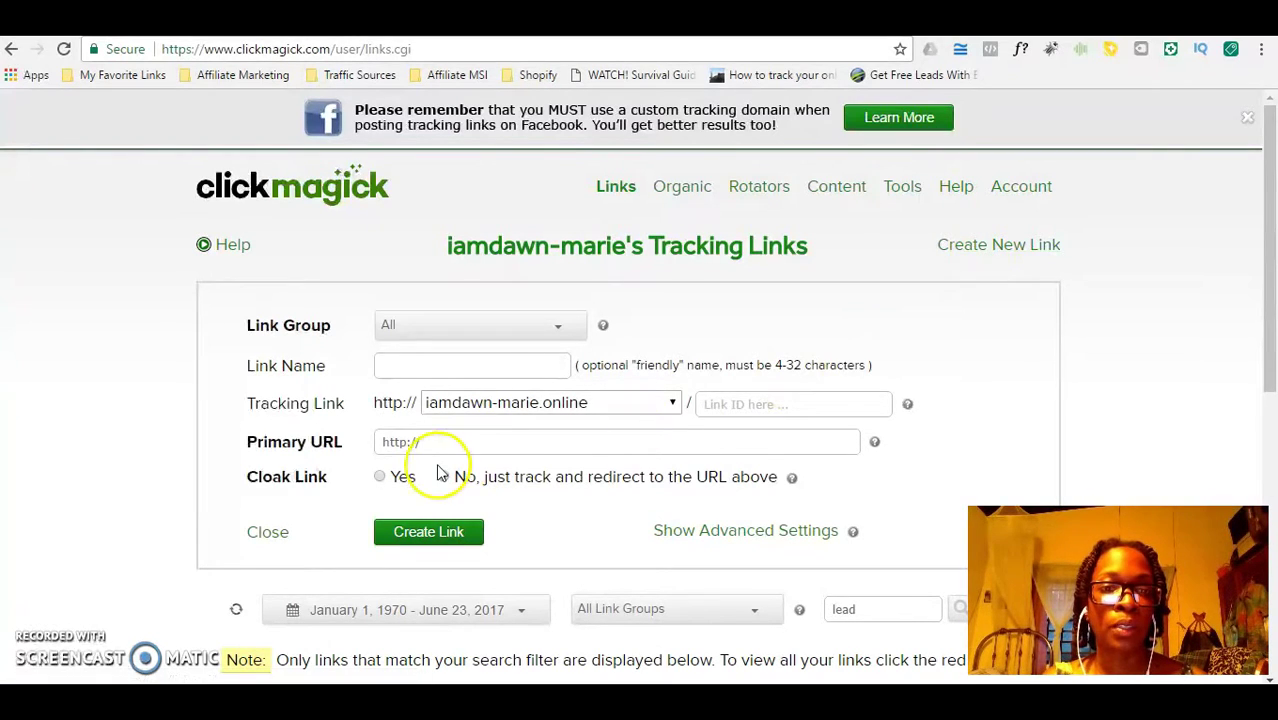
click(395, 369)
text(Traffic)
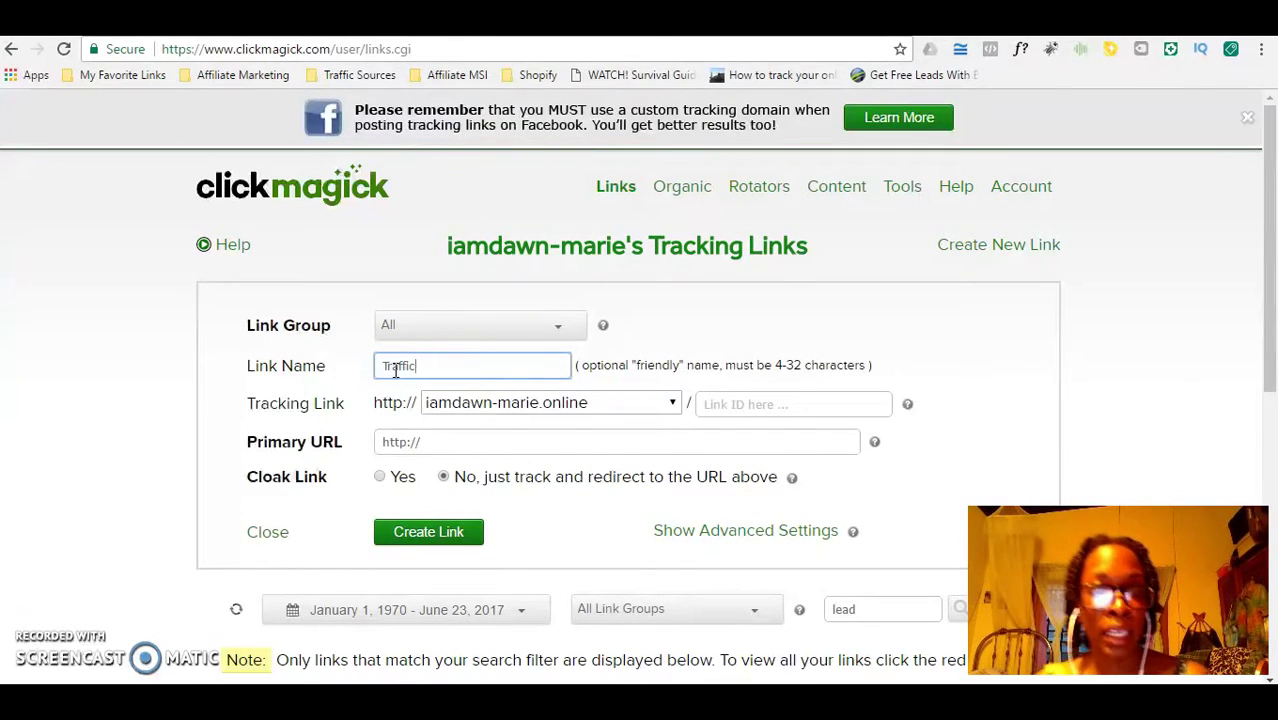
text( Source A)
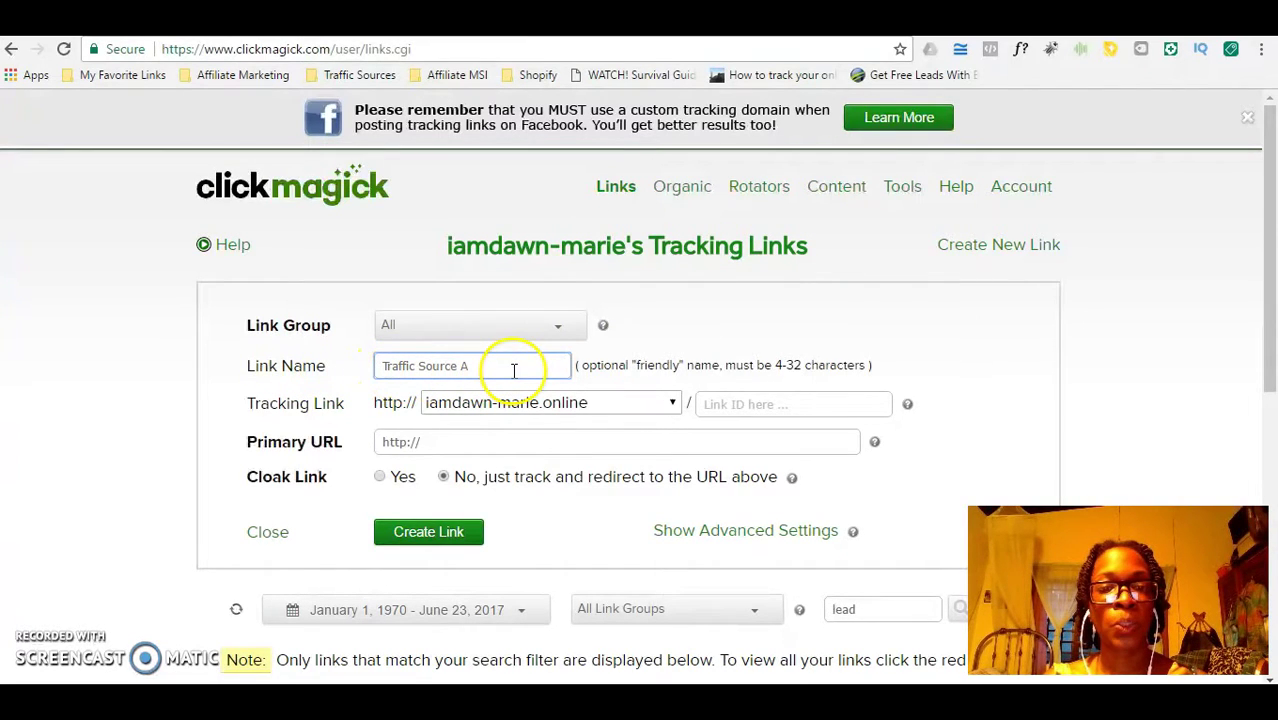
- In Power Lead System's My WebPages, open the test link of the newest page and copy its address, topsecret.wealthofriches.com
click(438, 443)
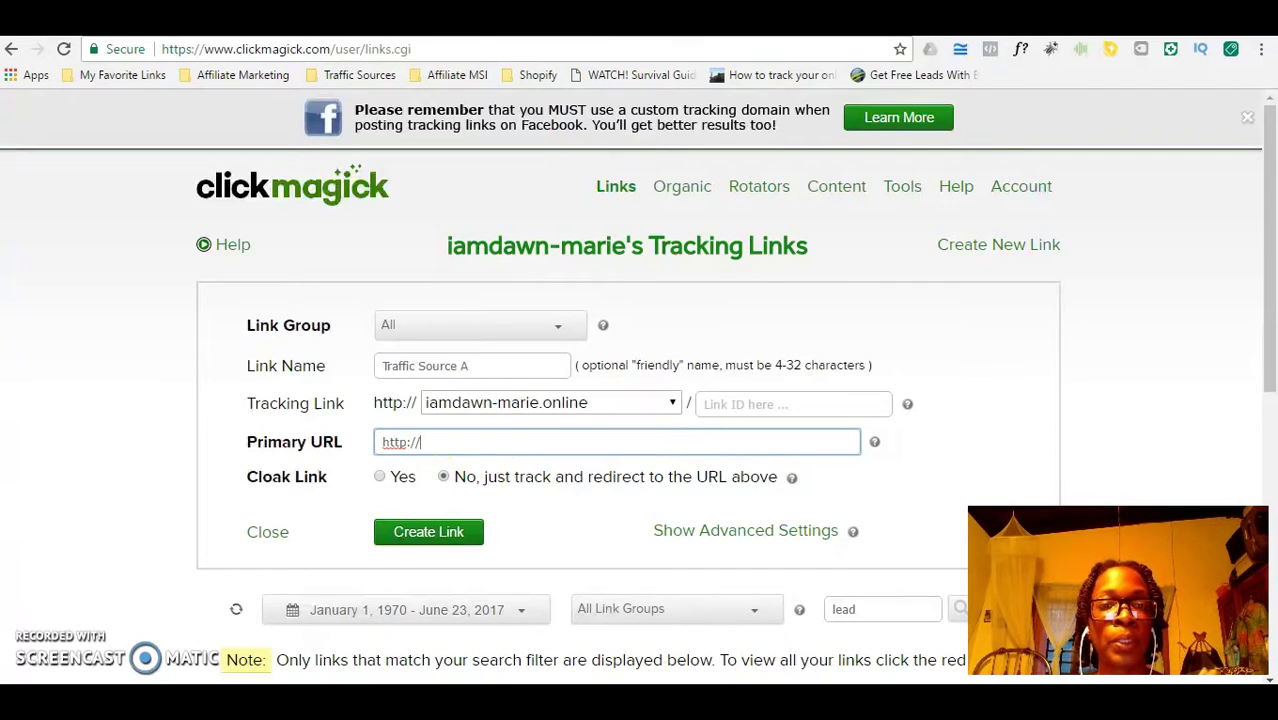
click(665, 20)
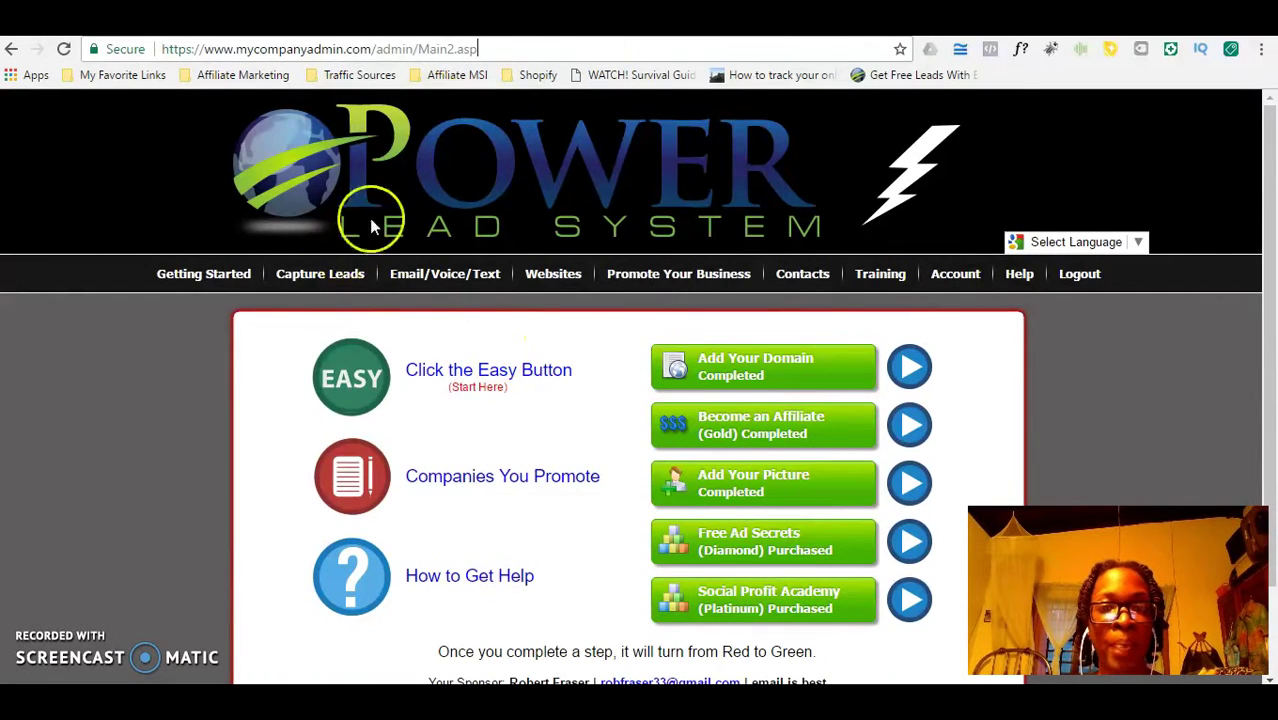
mouse_move(402, 287)
mouse_move(563, 283)
mouse_move(570, 324)
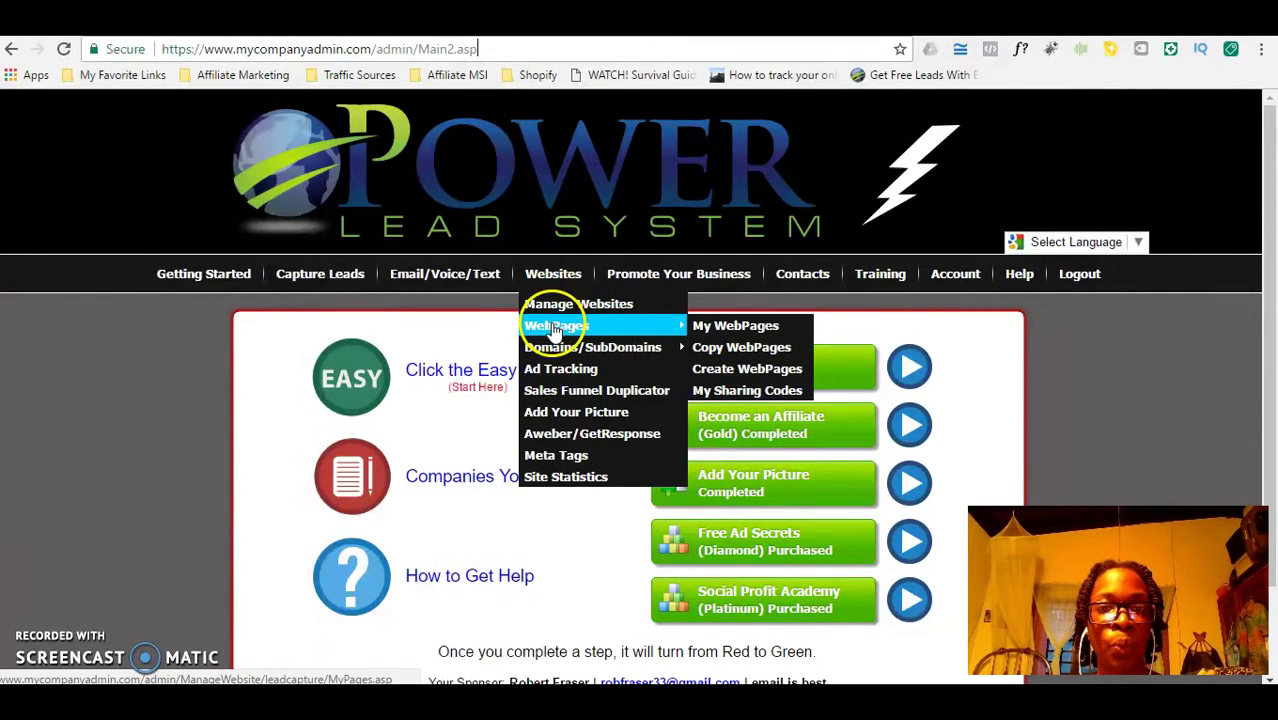
click(717, 326)
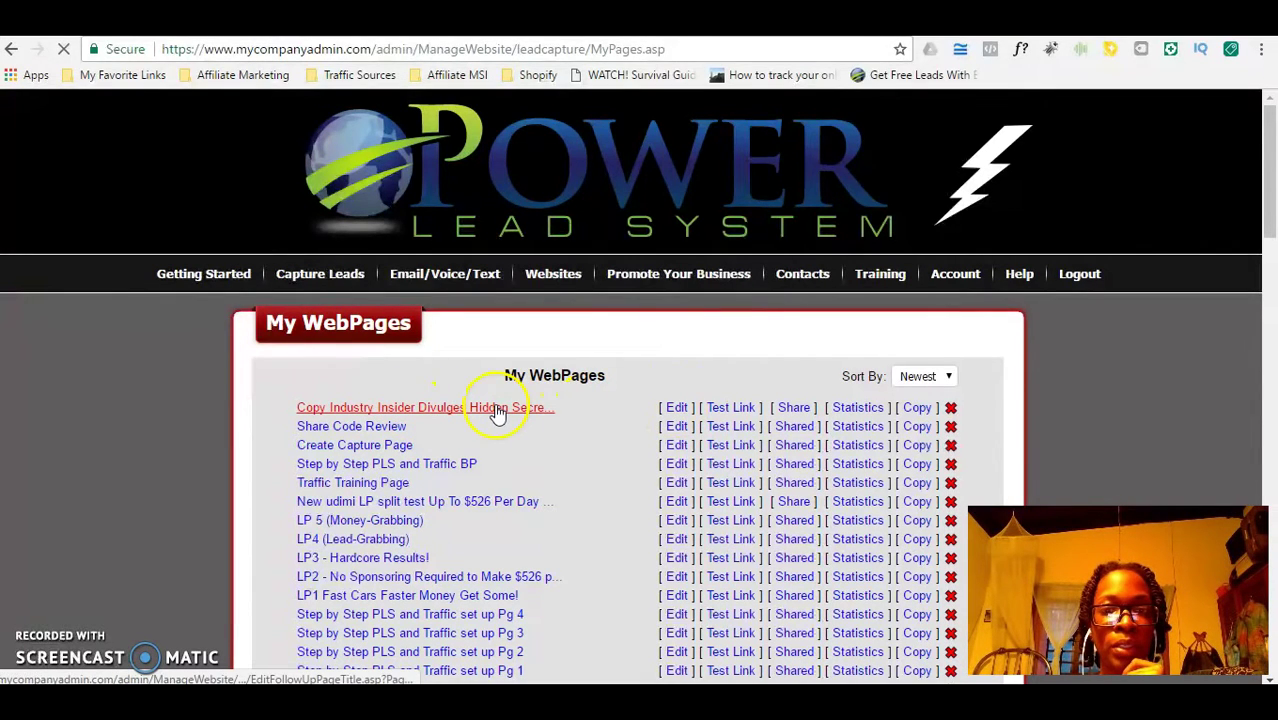
click(729, 408)
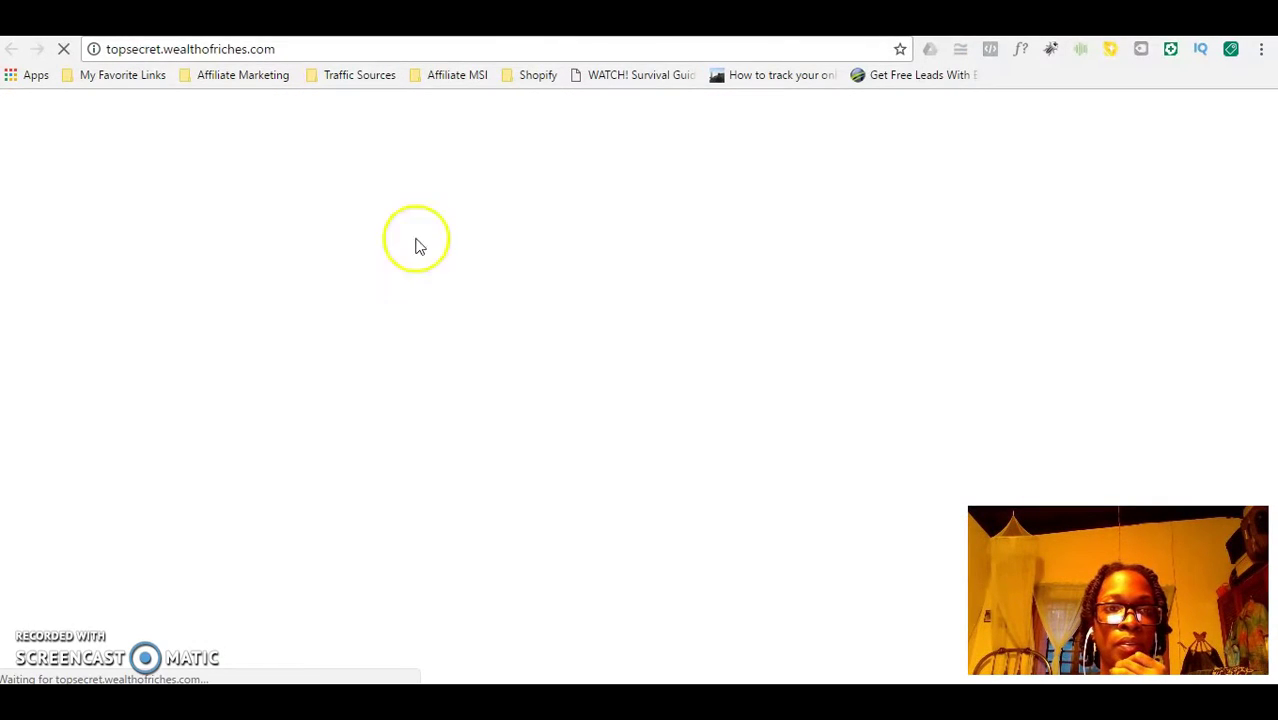
drag(311, 46, 103, 52)
key(ctrl+c)
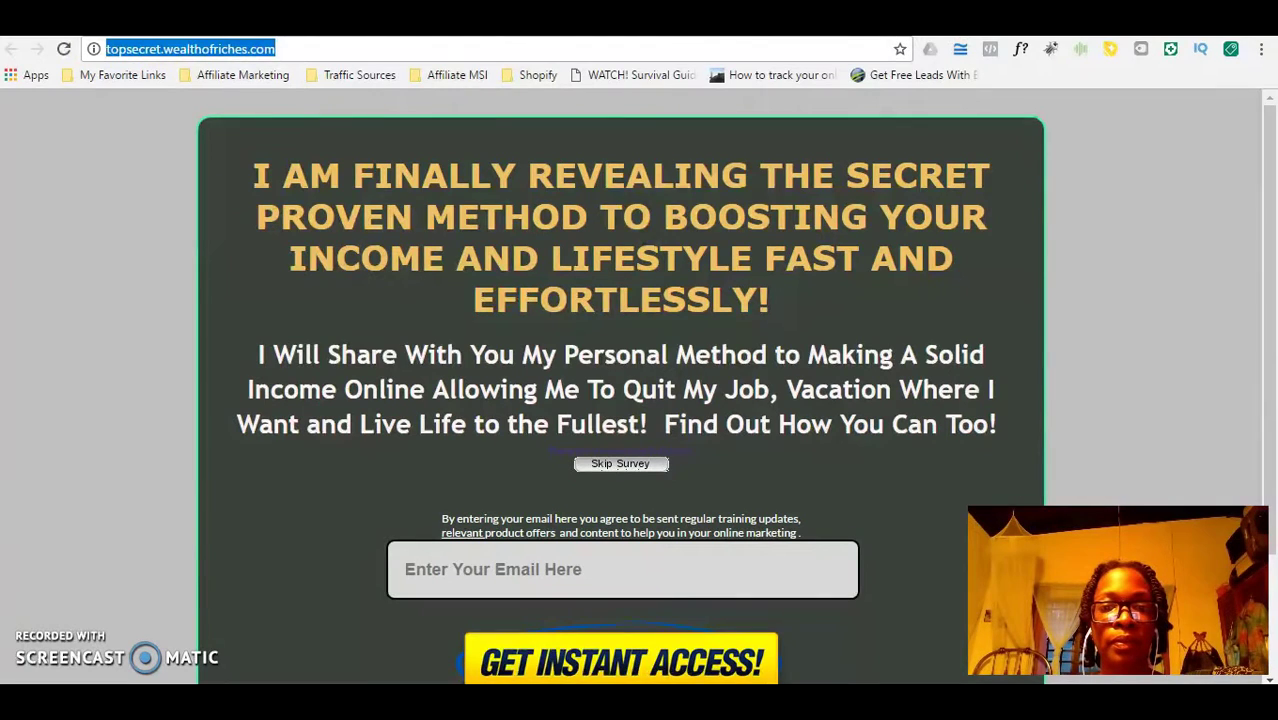
key(ctrl+Tab)
click(460, 444)
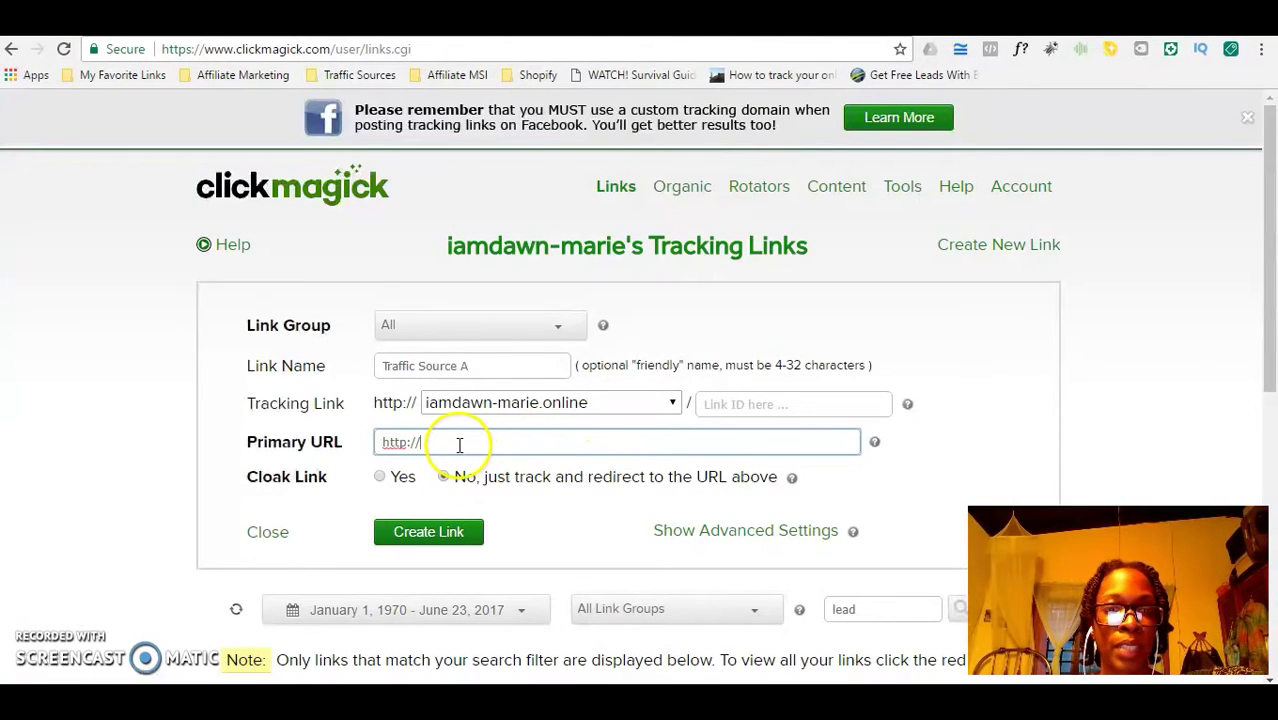
drag(460, 447, 374, 443)
key(ctrl+v)
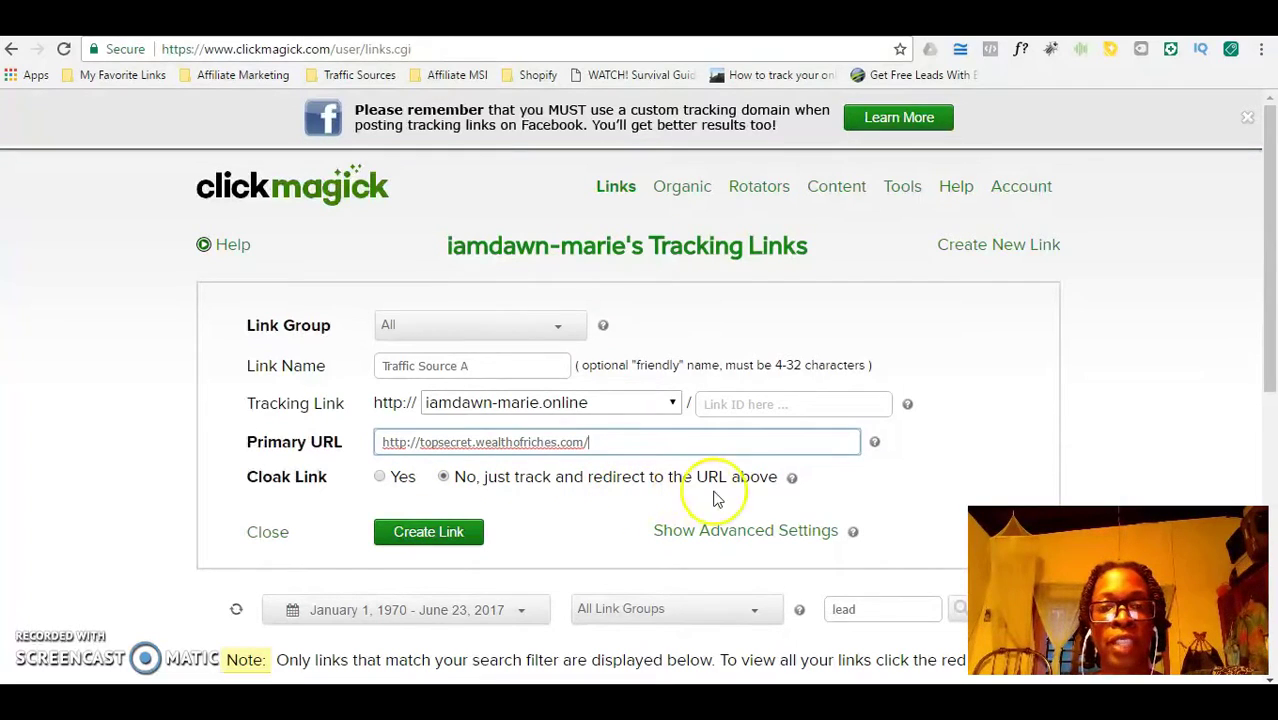
- Show the advanced settings, enable Skip URL verification, and create the tracking link
drag(1264, 371, 1258, 422)
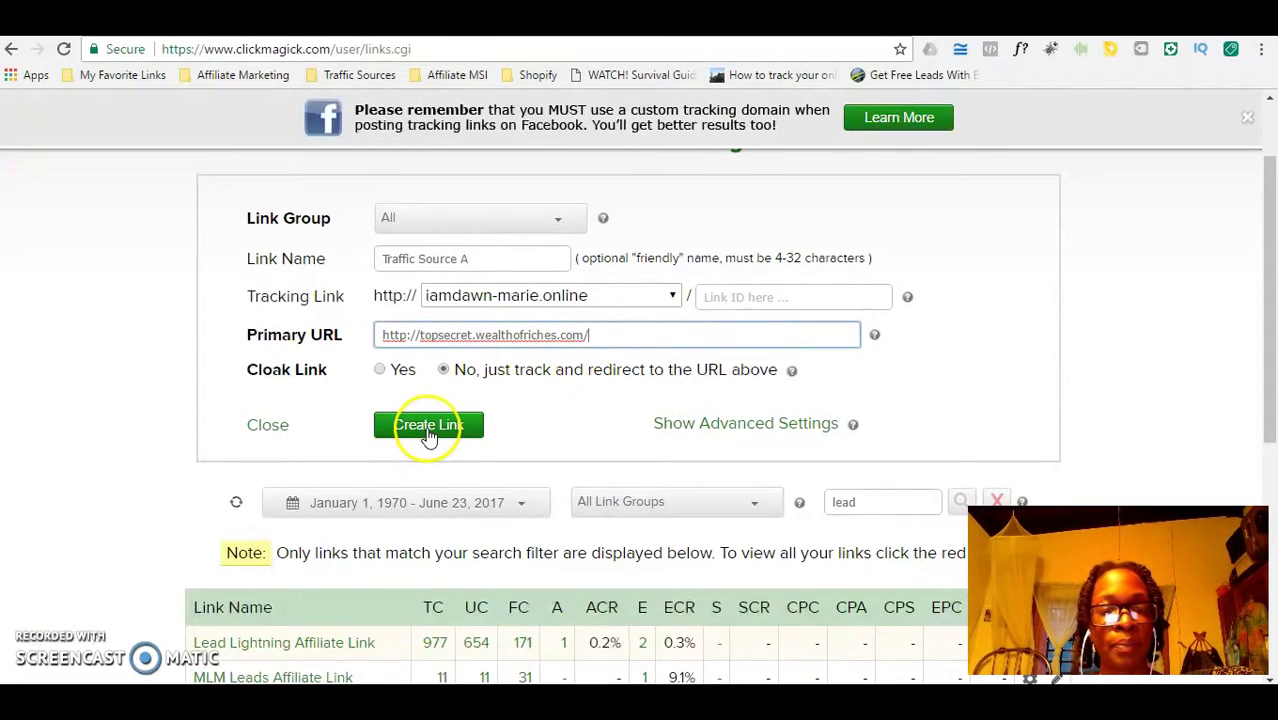
click(738, 428)
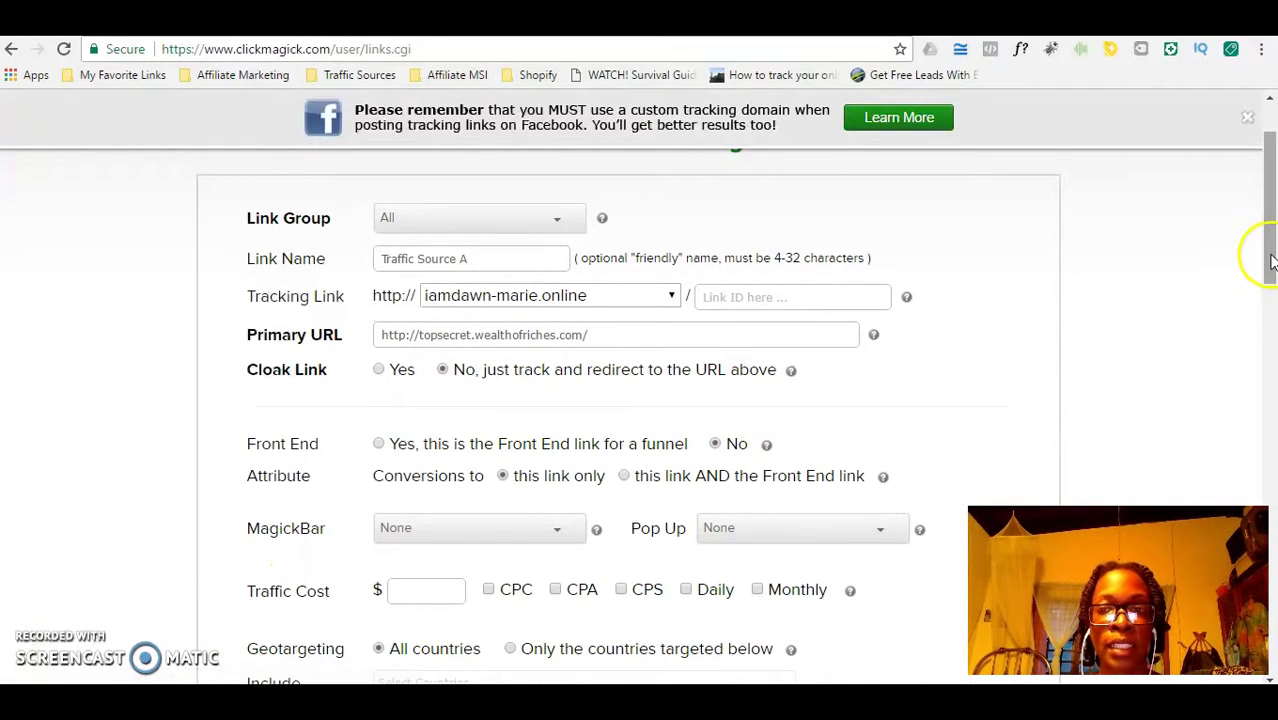
drag(1266, 251, 1241, 500)
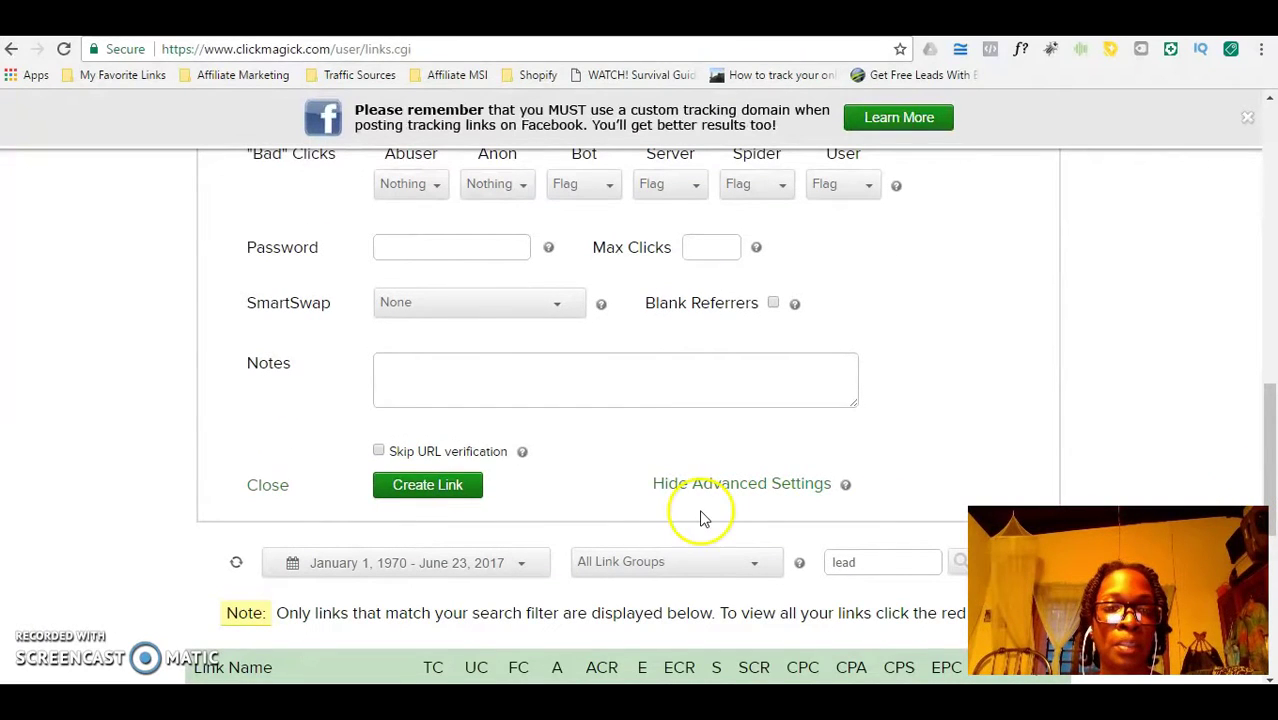
click(380, 451)
click(437, 498)
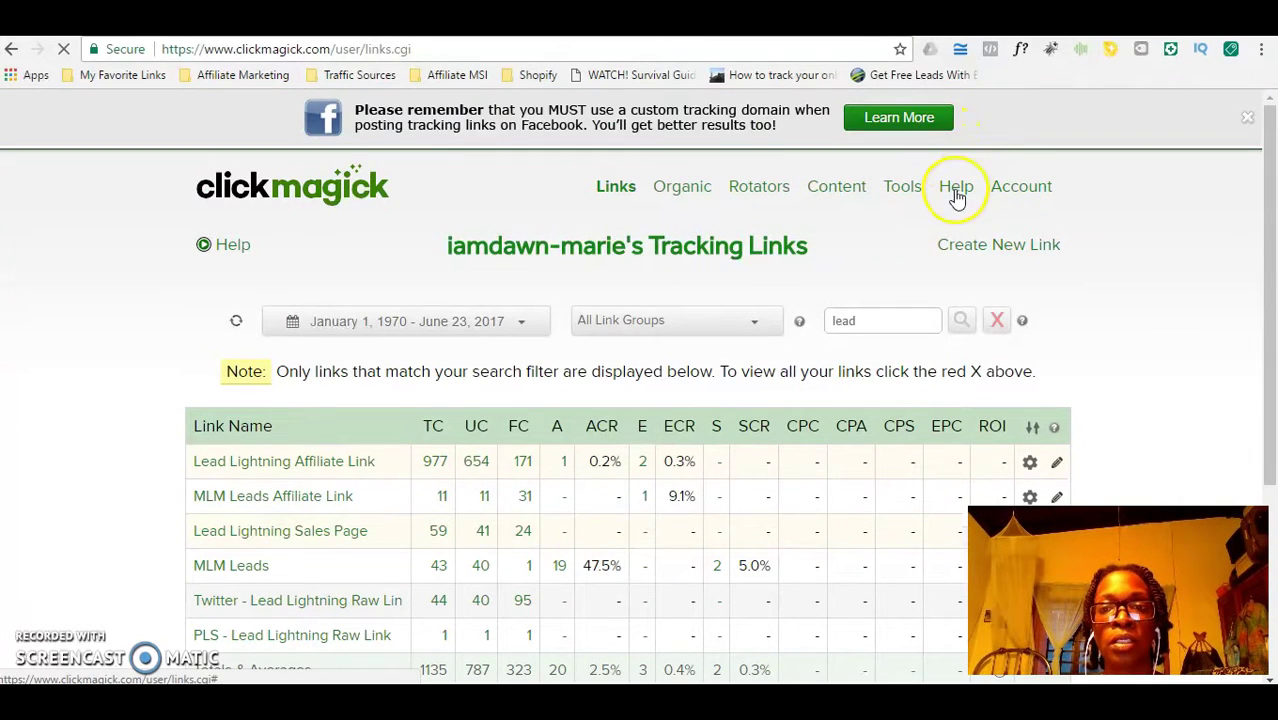
- Look up the help FAQs on Custom Tracking Domains
click(956, 190)
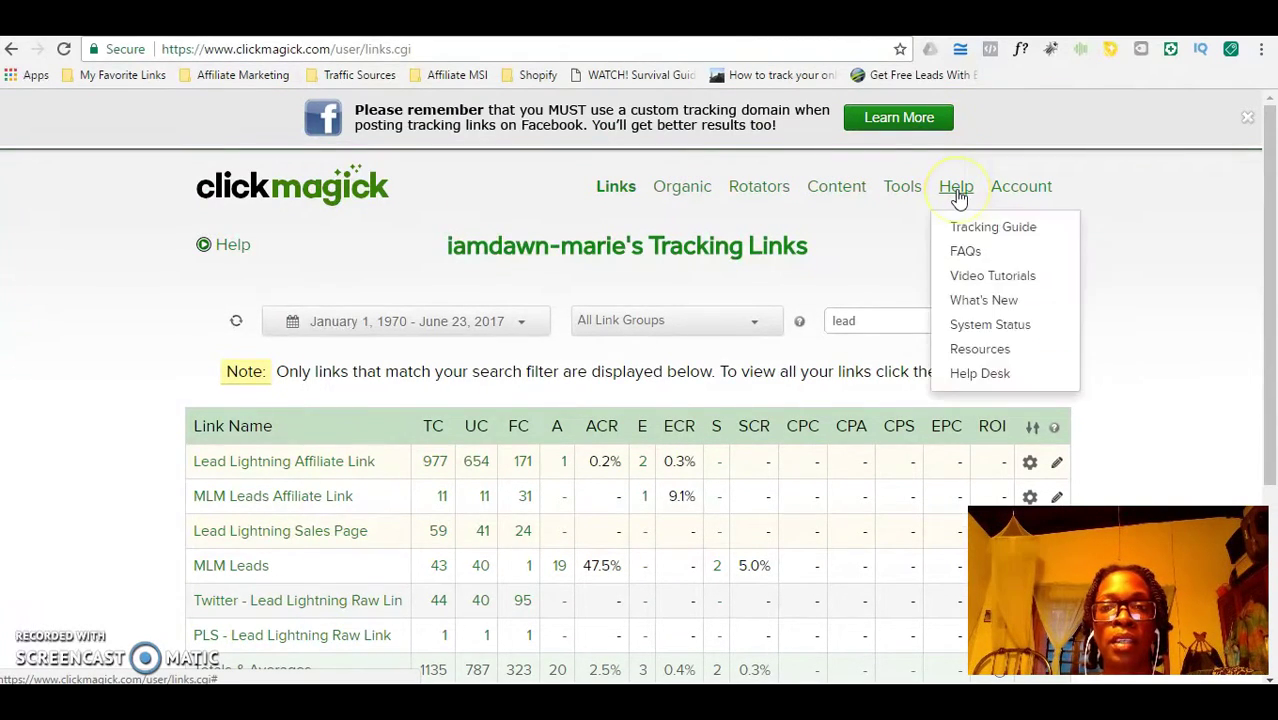
click(960, 255)
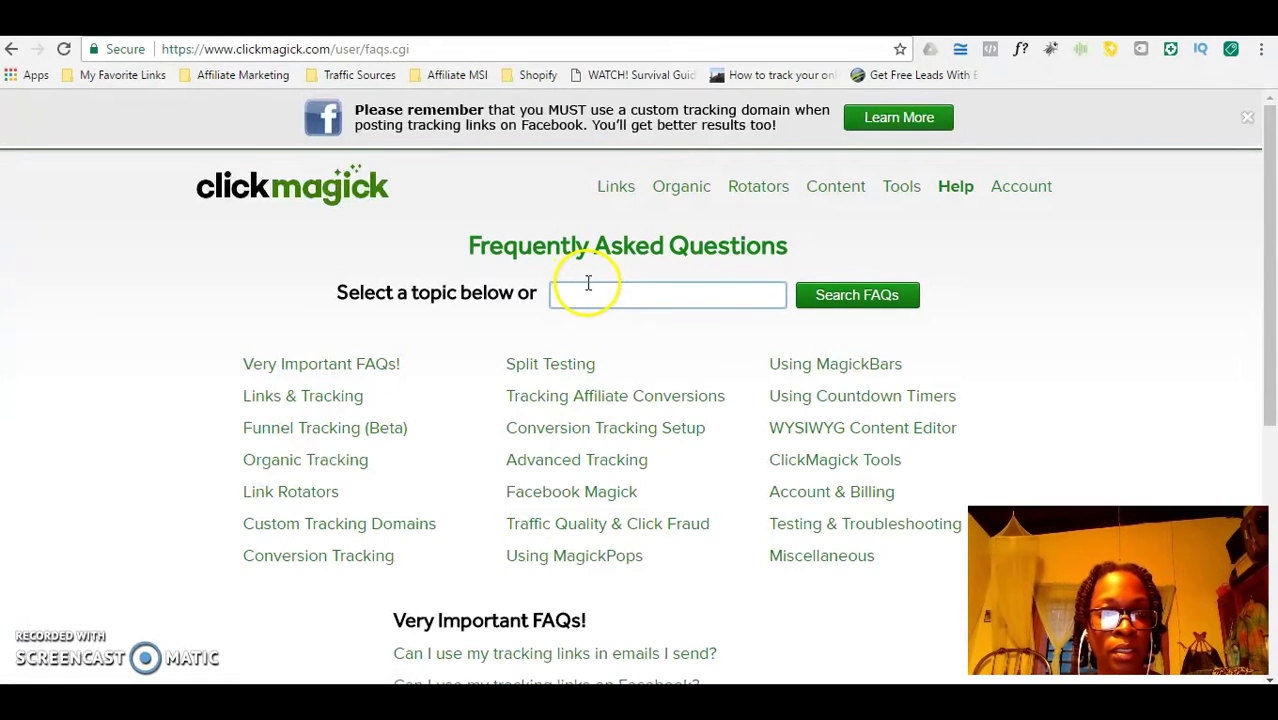
click(320, 536)
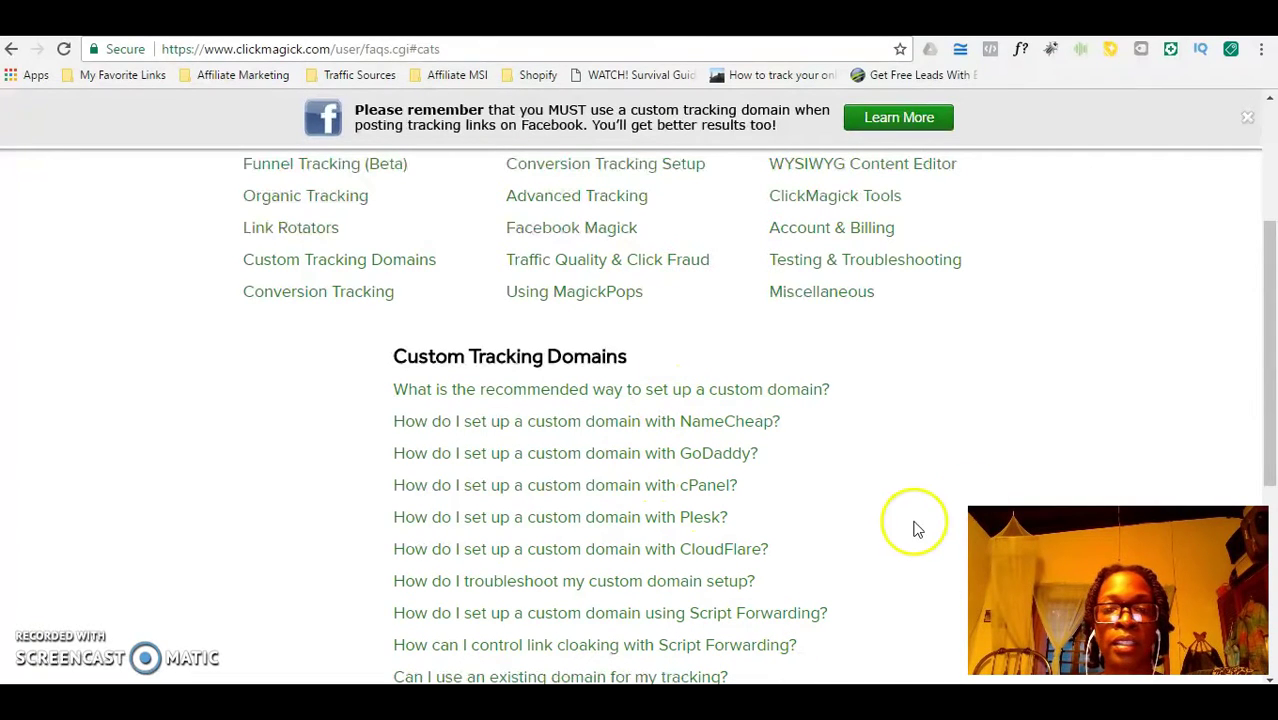
drag(1260, 414, 1272, 200)
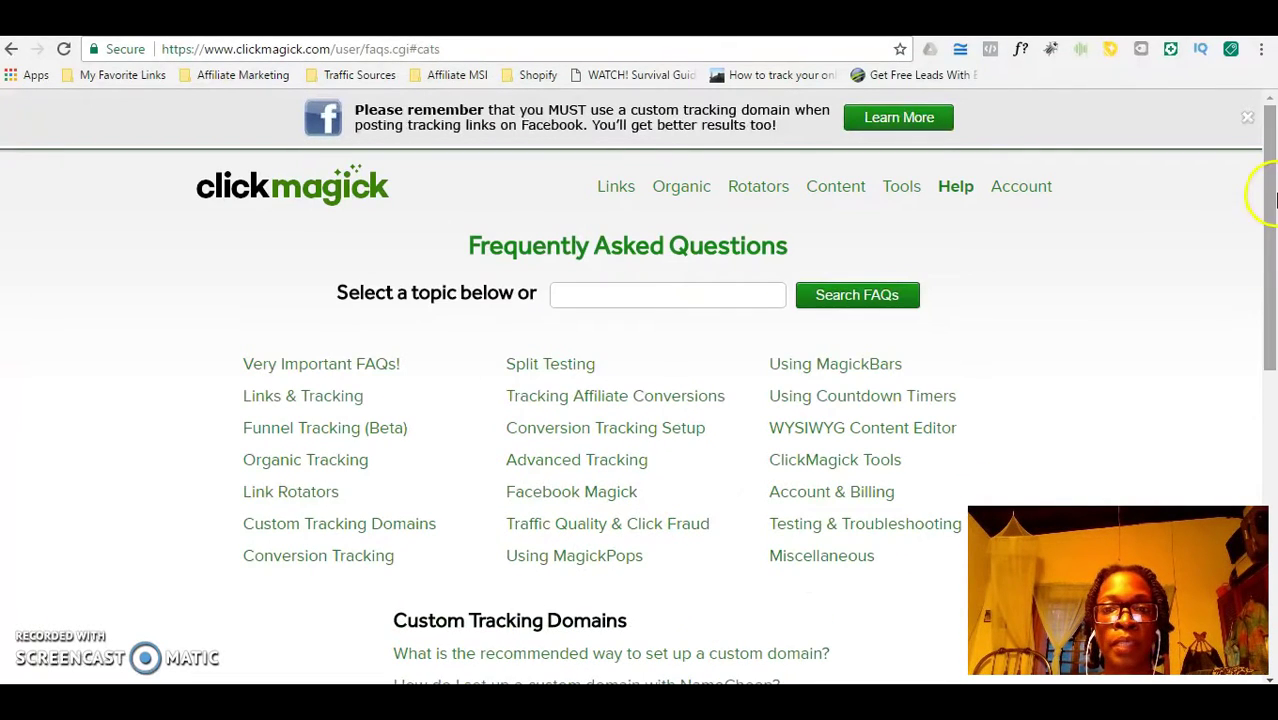
- Filter the tracking links by "traffic source" and open the details of Traffic Source A
click(623, 193)
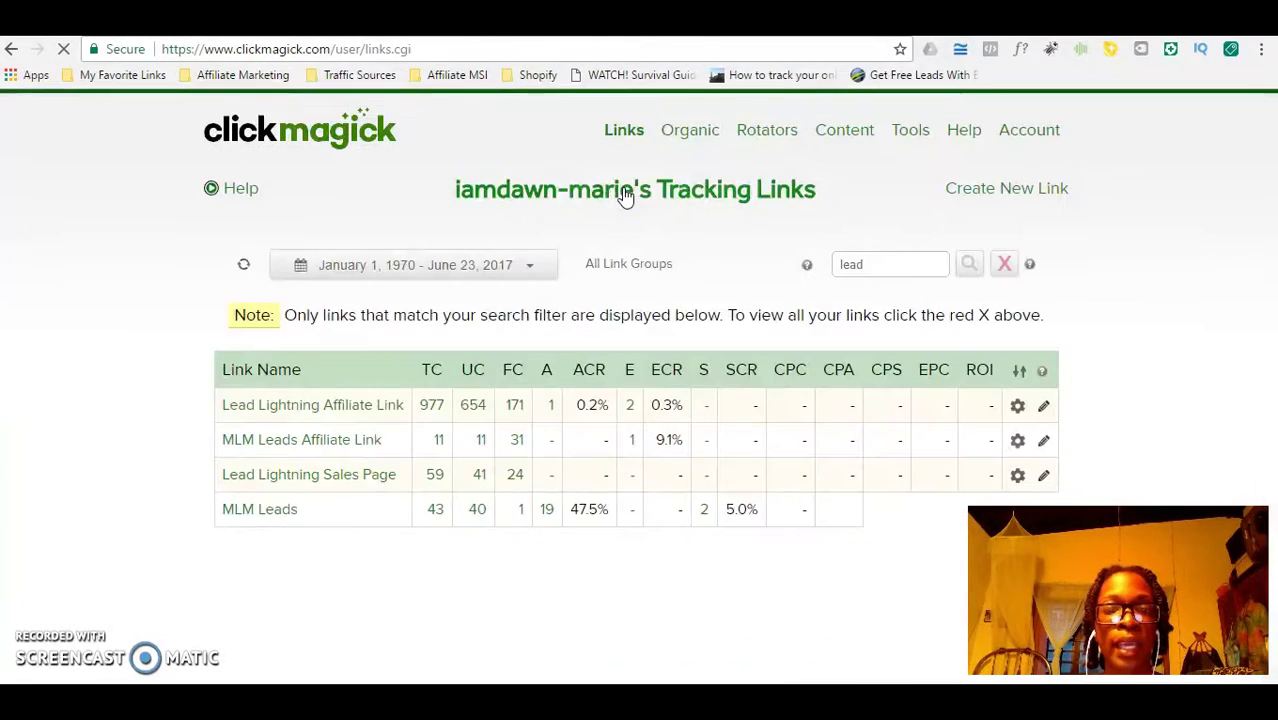
click(845, 270)
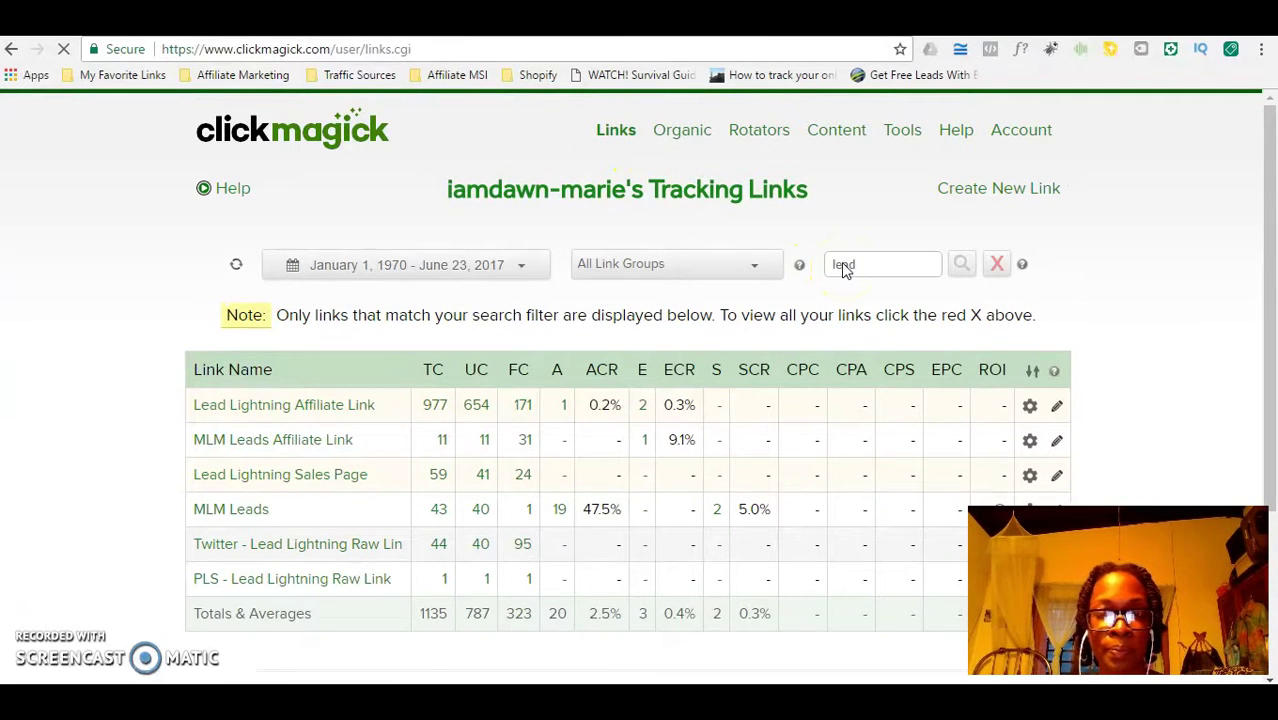
double_click(862, 264)
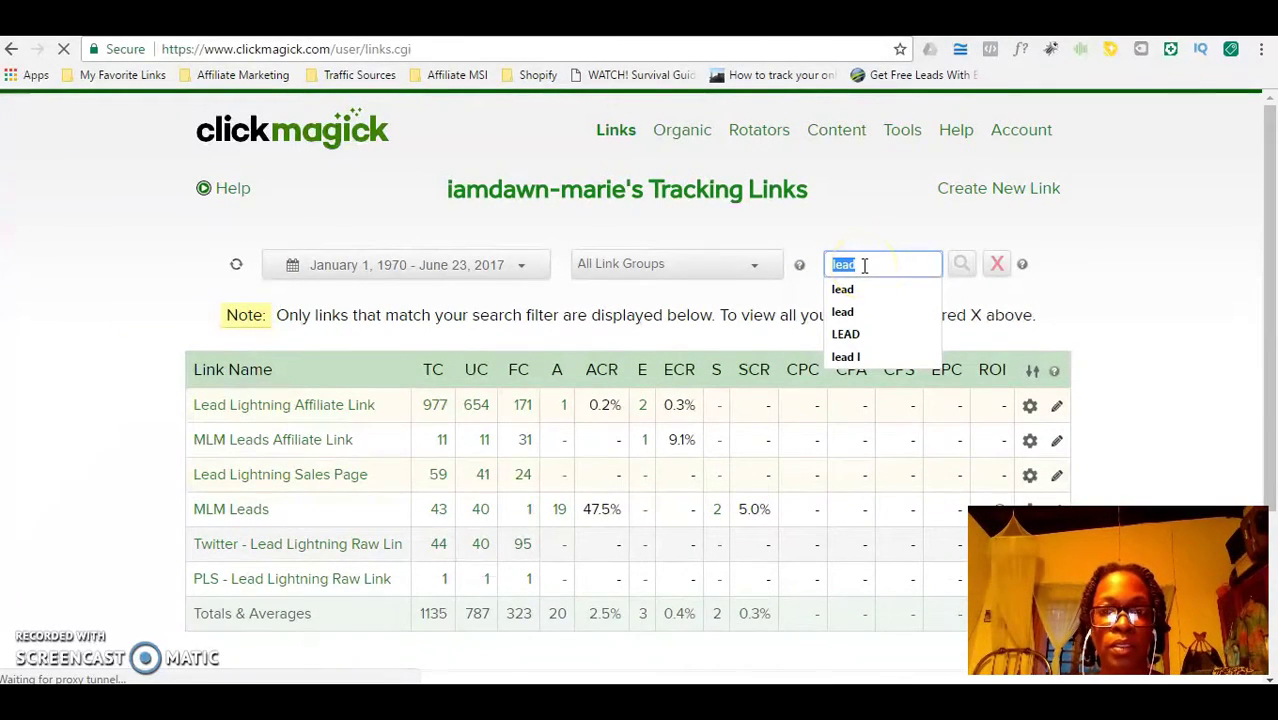
text(traffic source)
click(962, 324)
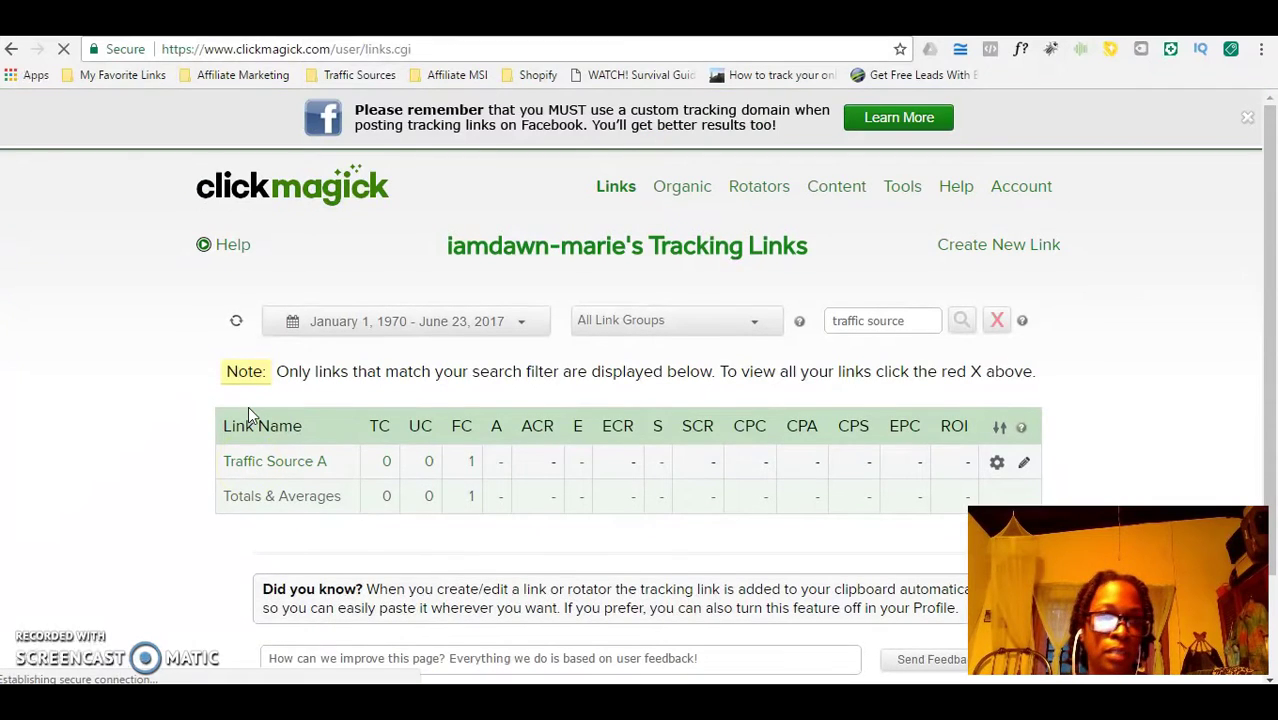
click(258, 472)
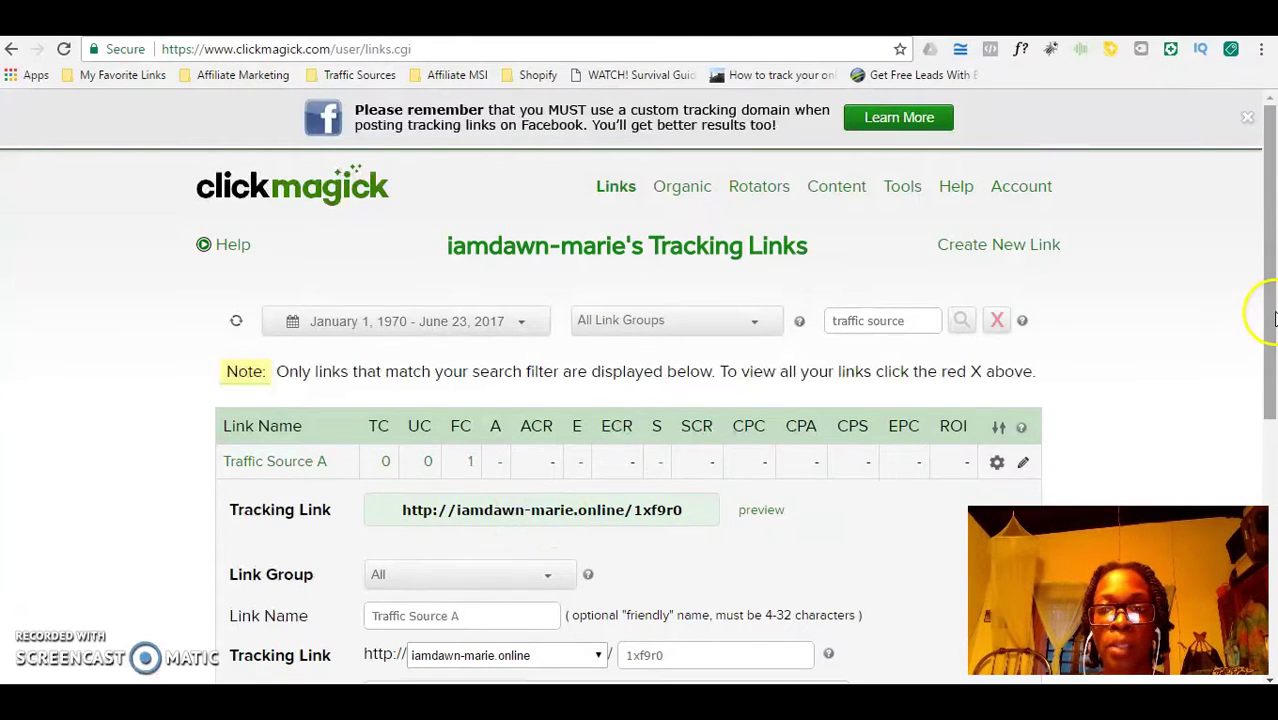
drag(1267, 337, 1232, 394)
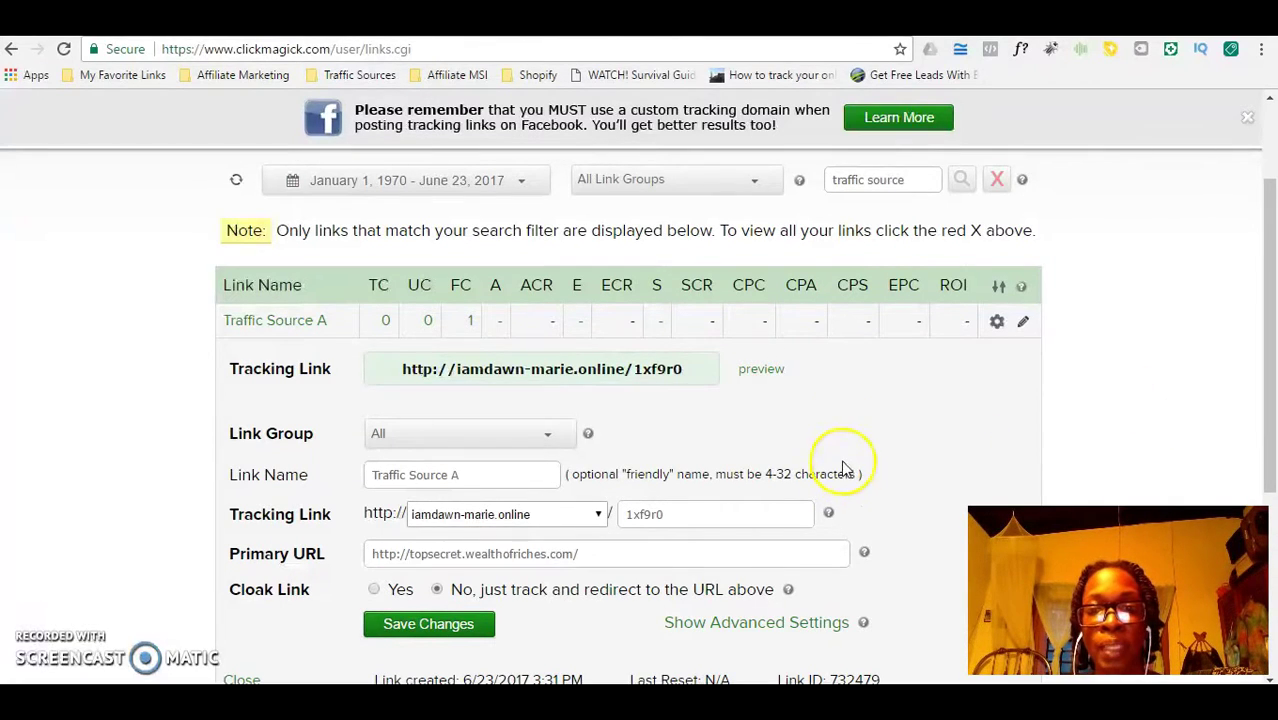
- Open the conversion tracking options of Traffic Source A and copy the Action Tracking Pixel code
click(997, 324)
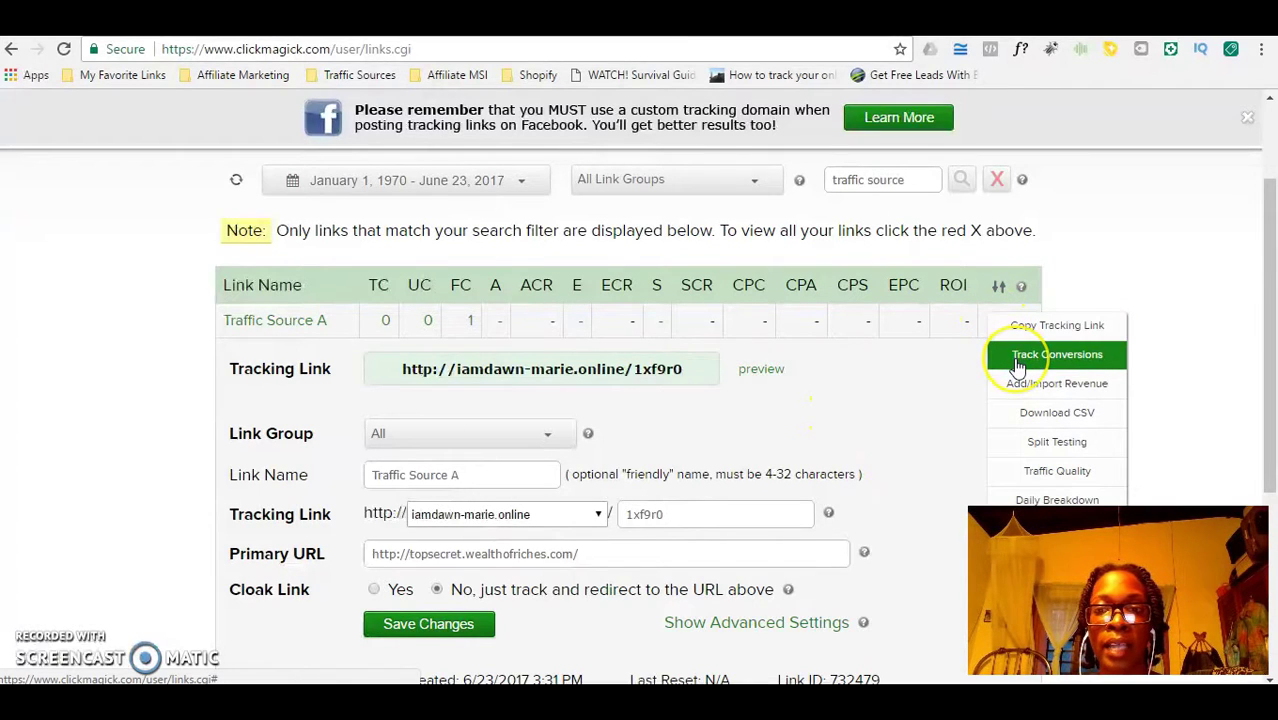
click(1016, 362)
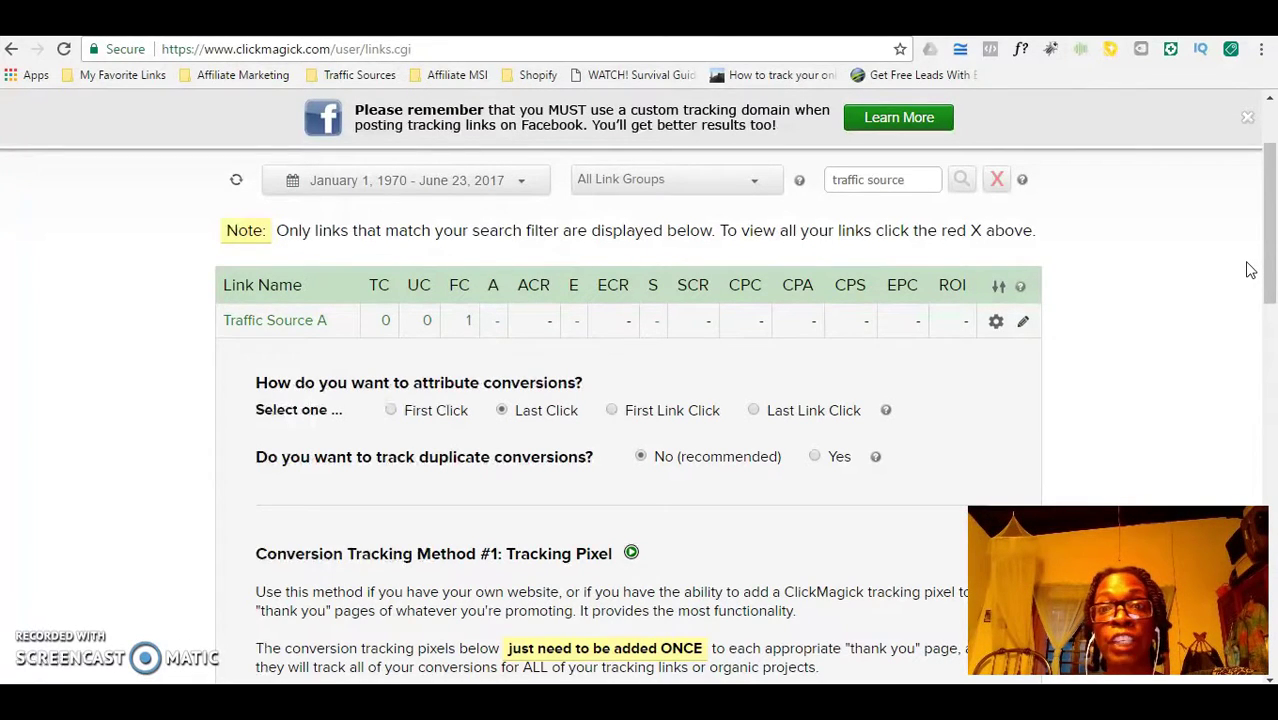
drag(1266, 229, 1270, 376)
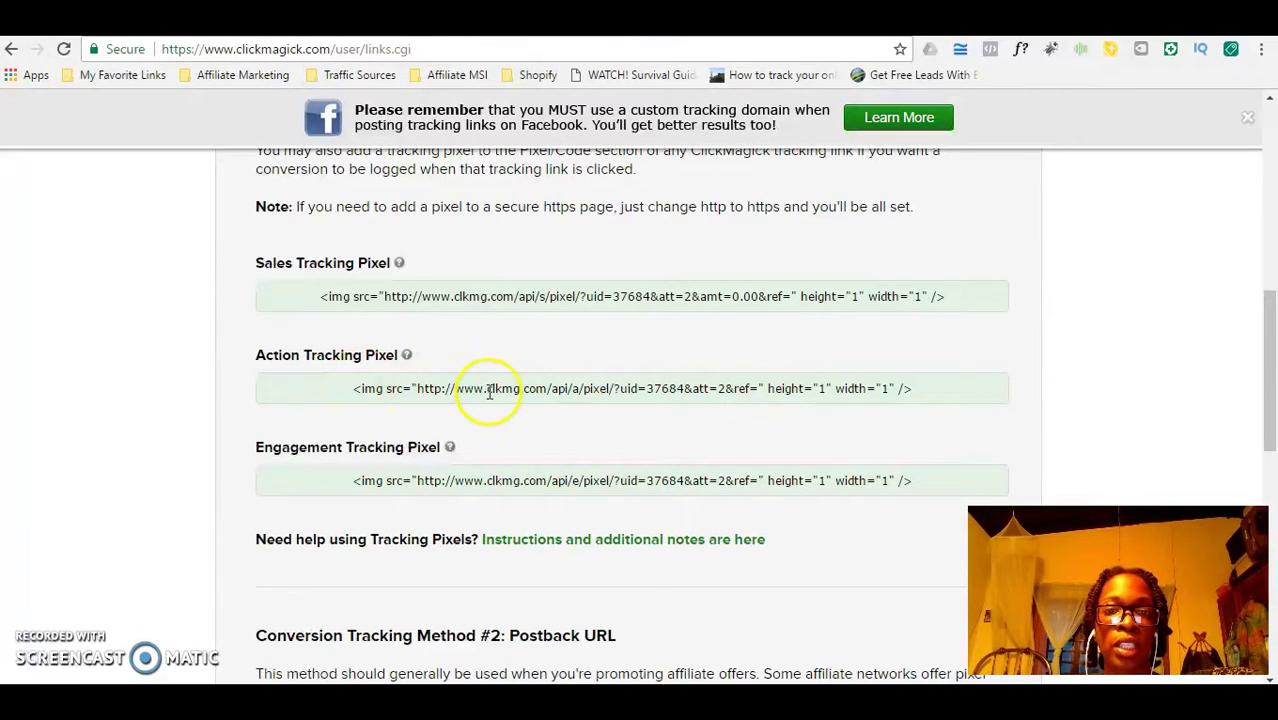
drag(933, 391, 370, 393)
right_click(370, 393)
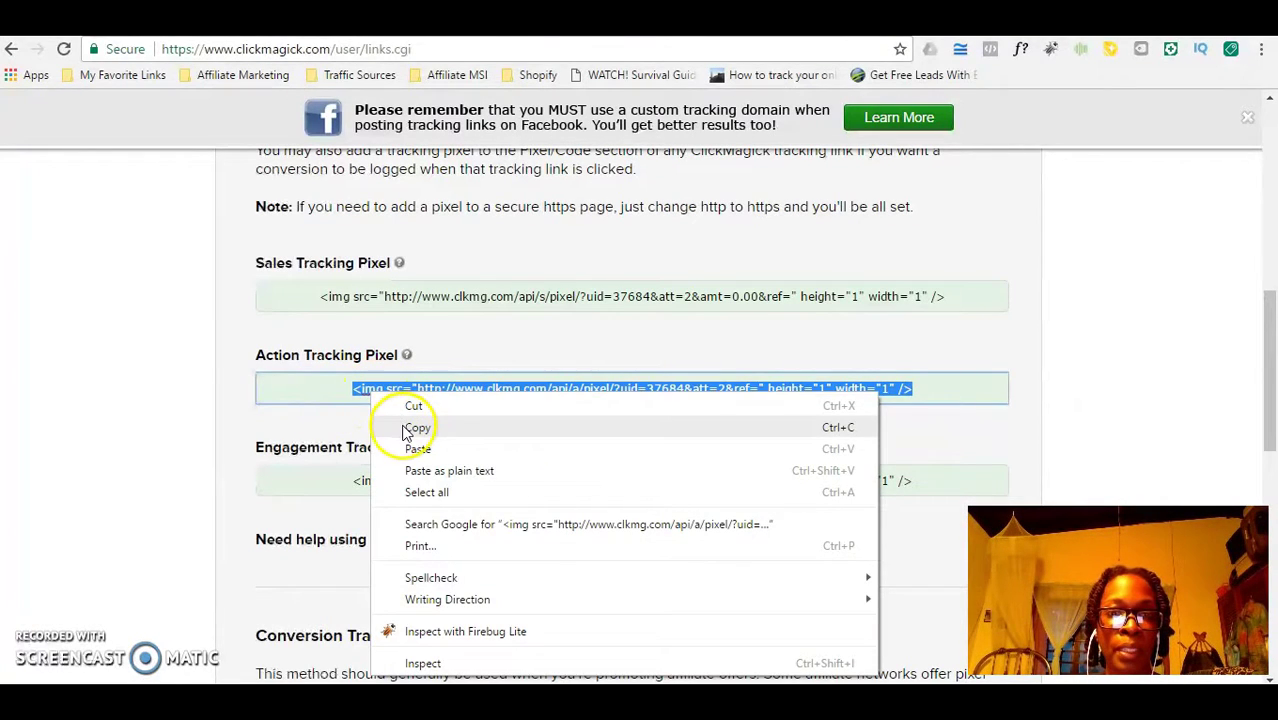
click(404, 430)
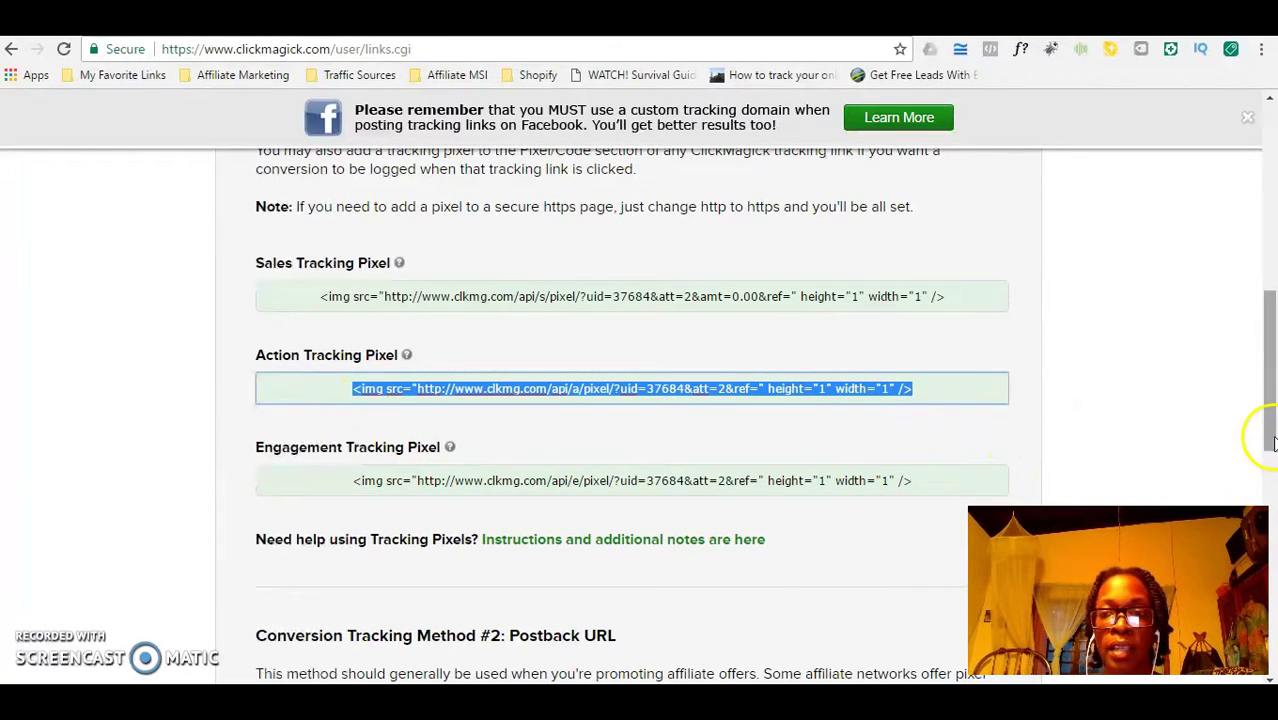
- Open the help article for the Action Tracking Pixel and read how conversions are tracked
mouse_move(1272, 443)
mouse_down()
mouse_move(1275, 367)
mouse_move(1272, 452)
mouse_move(1259, 449)
mouse_up()
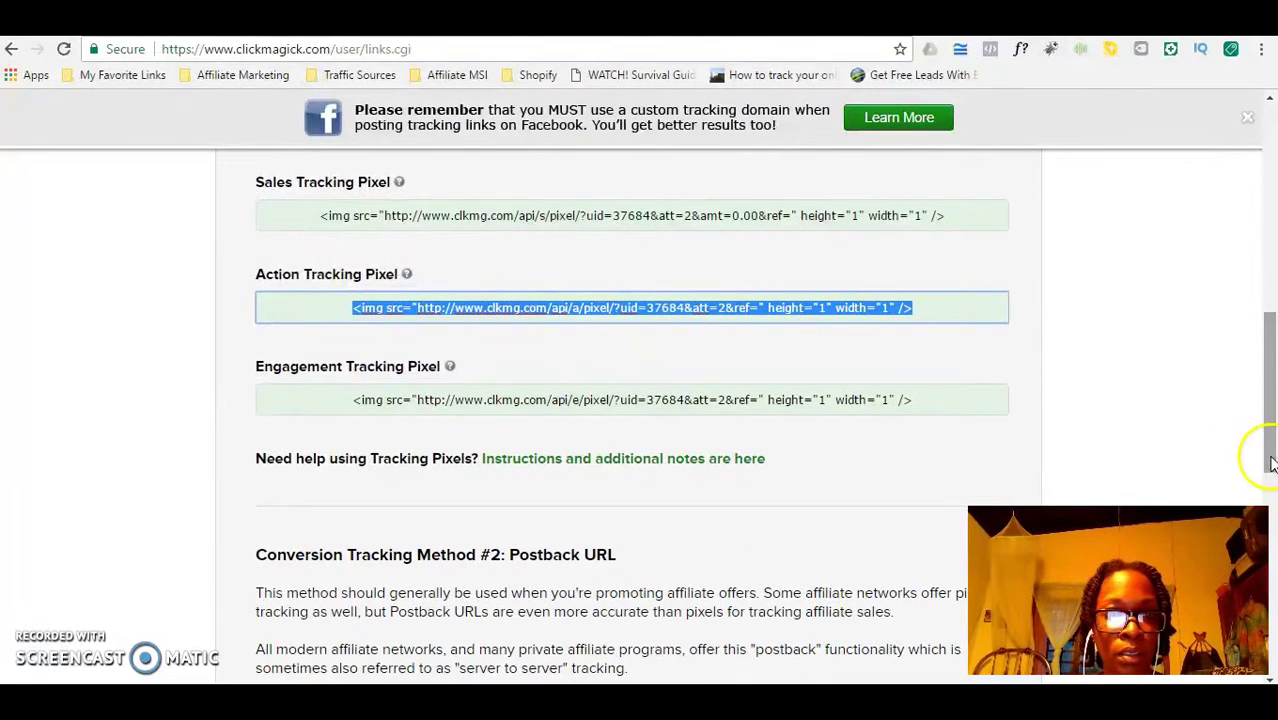
click(408, 277)
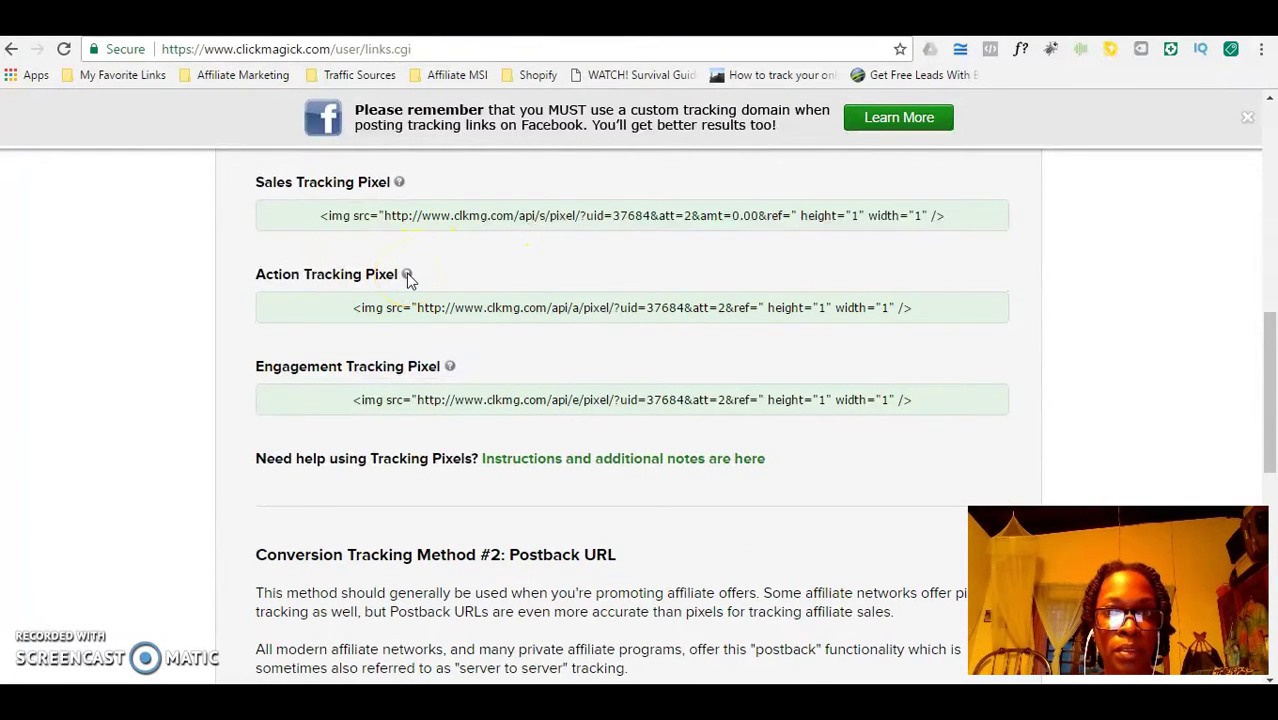
click(408, 277)
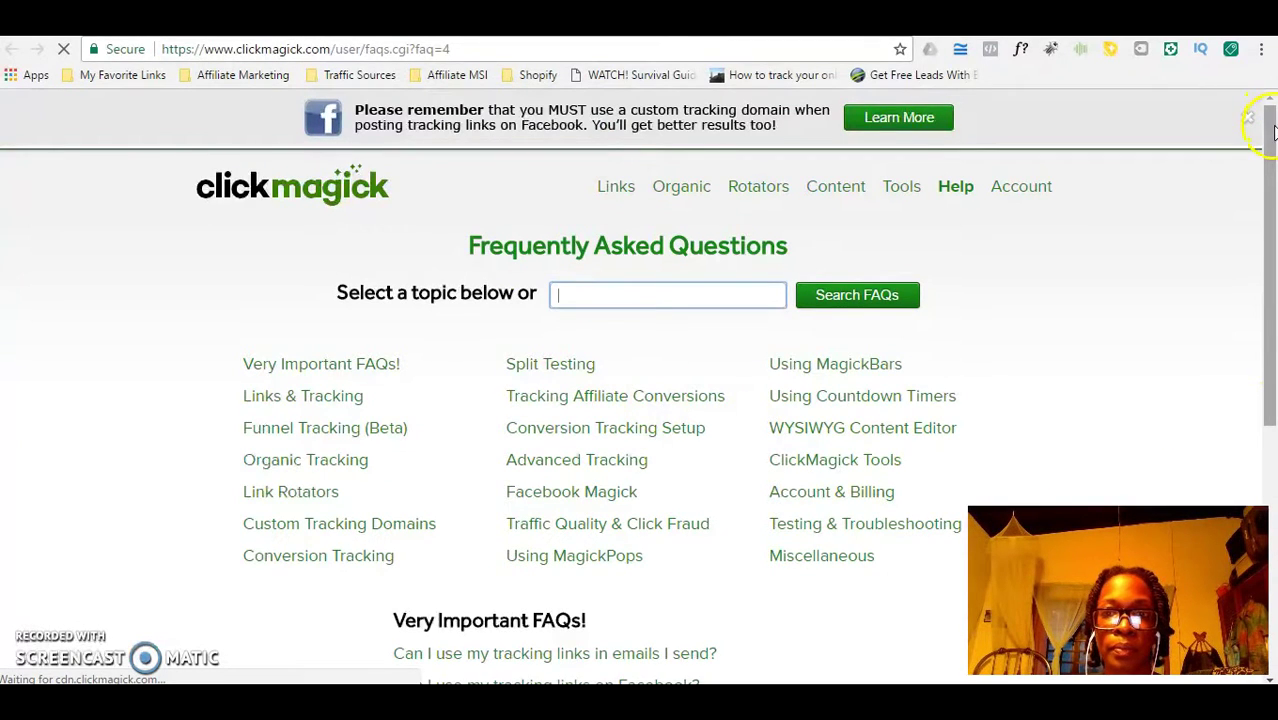
scroll(1256, 252, down, 3)
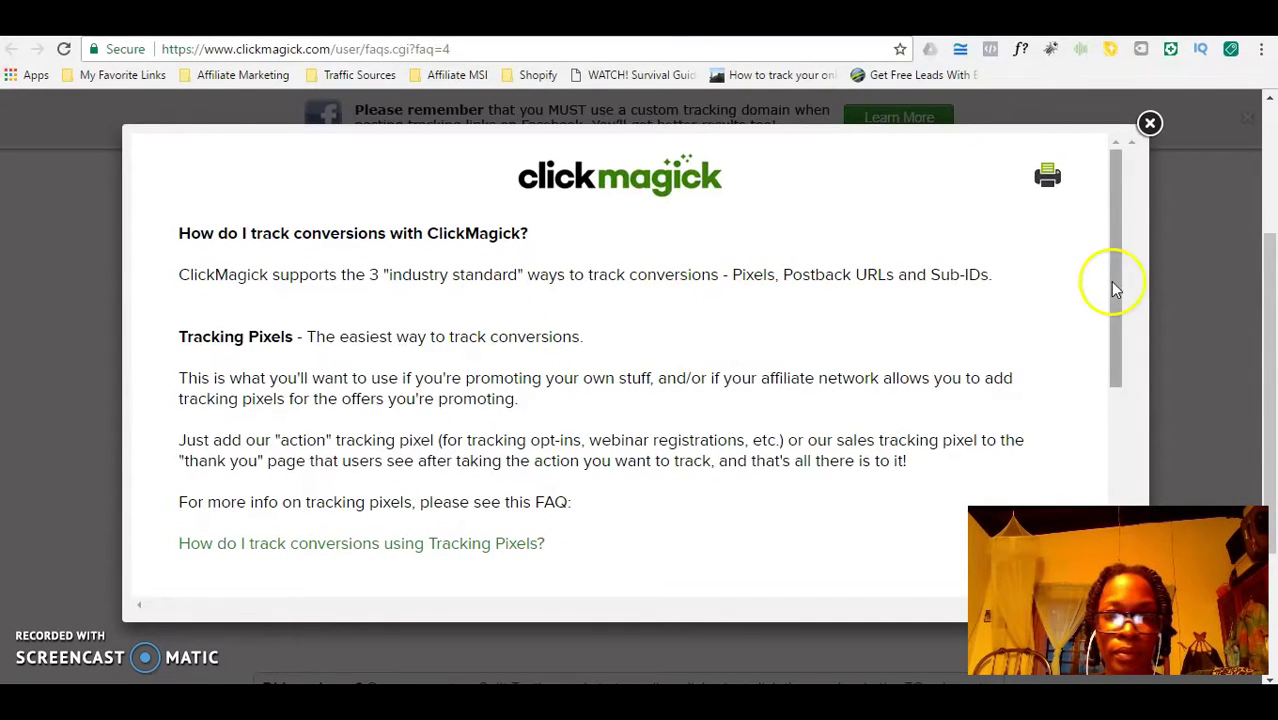
- Open the FAQ on tracking conversions using Tracking Pixels and read where the tracking code must be placed
mouse_move(1120, 273)
mouse_down()
mouse_move(1088, 486)
mouse_move(1106, 256)
mouse_up()
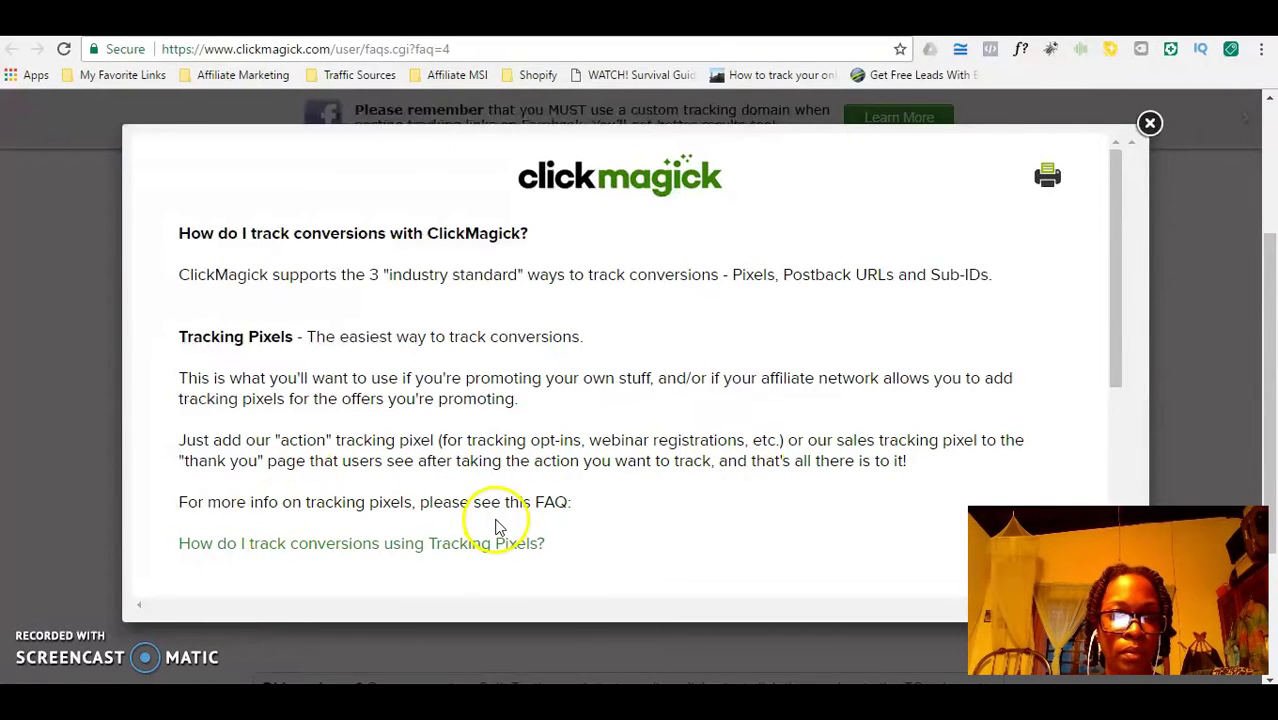
click(396, 553)
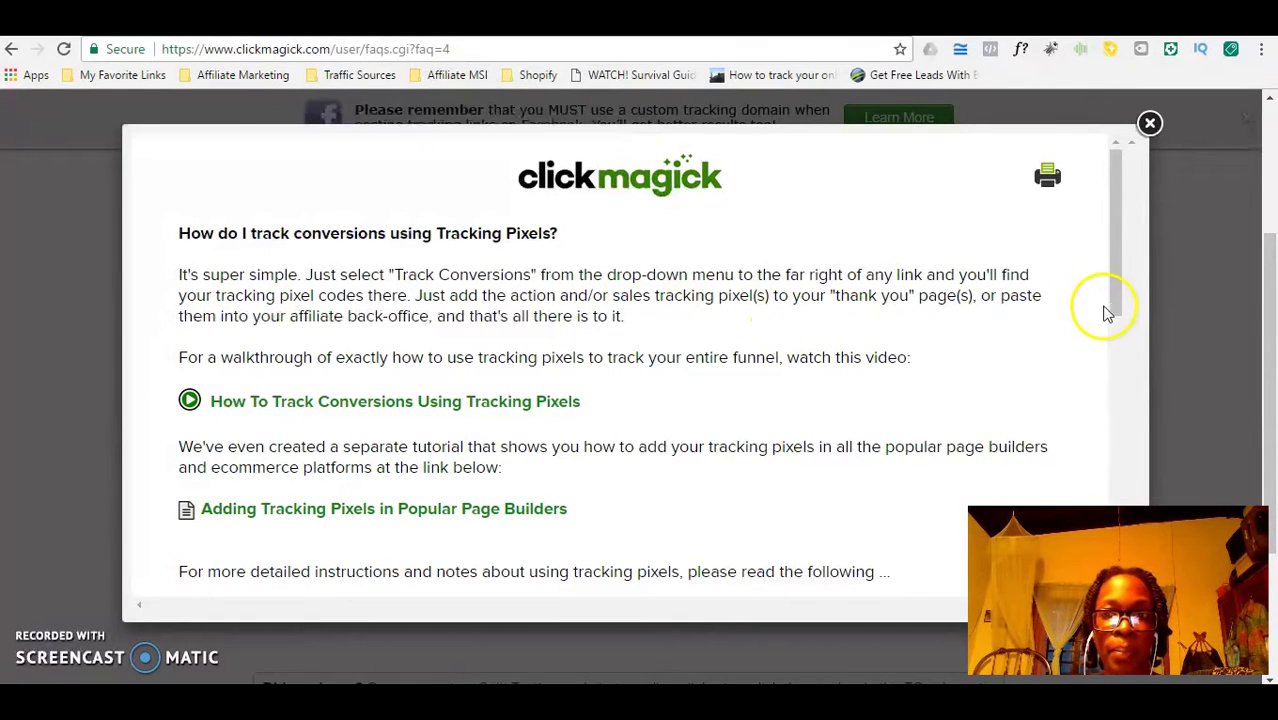
drag(1115, 300, 533, 432)
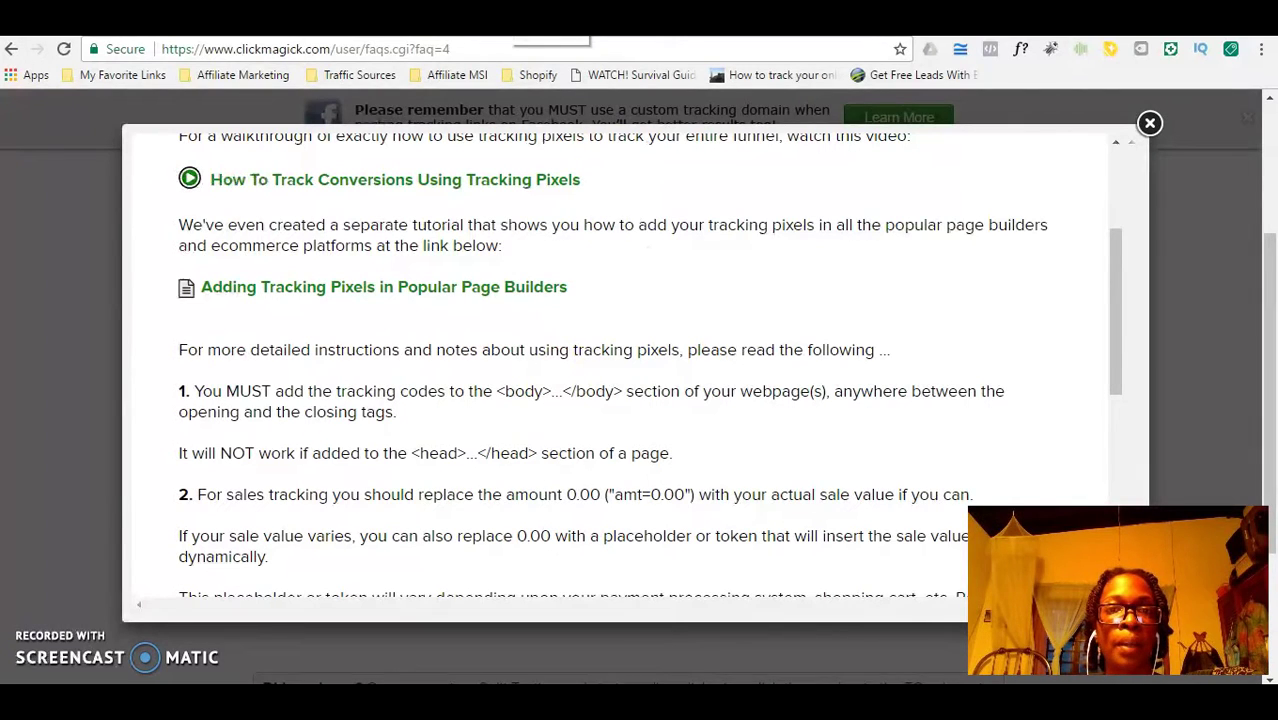
- Switch to Power Lead System and open the text editor of the webpage "Copy Industry Insider Divulges Hidden Secret!"
click(430, 24)
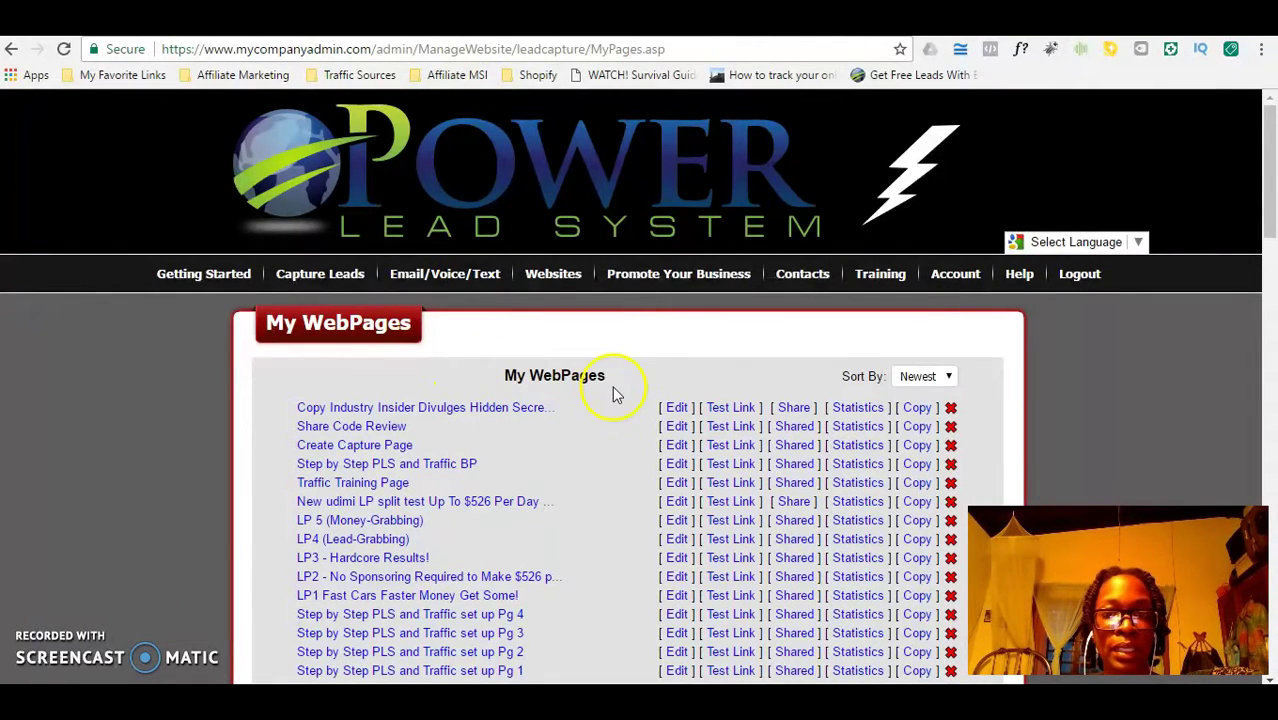
click(676, 408)
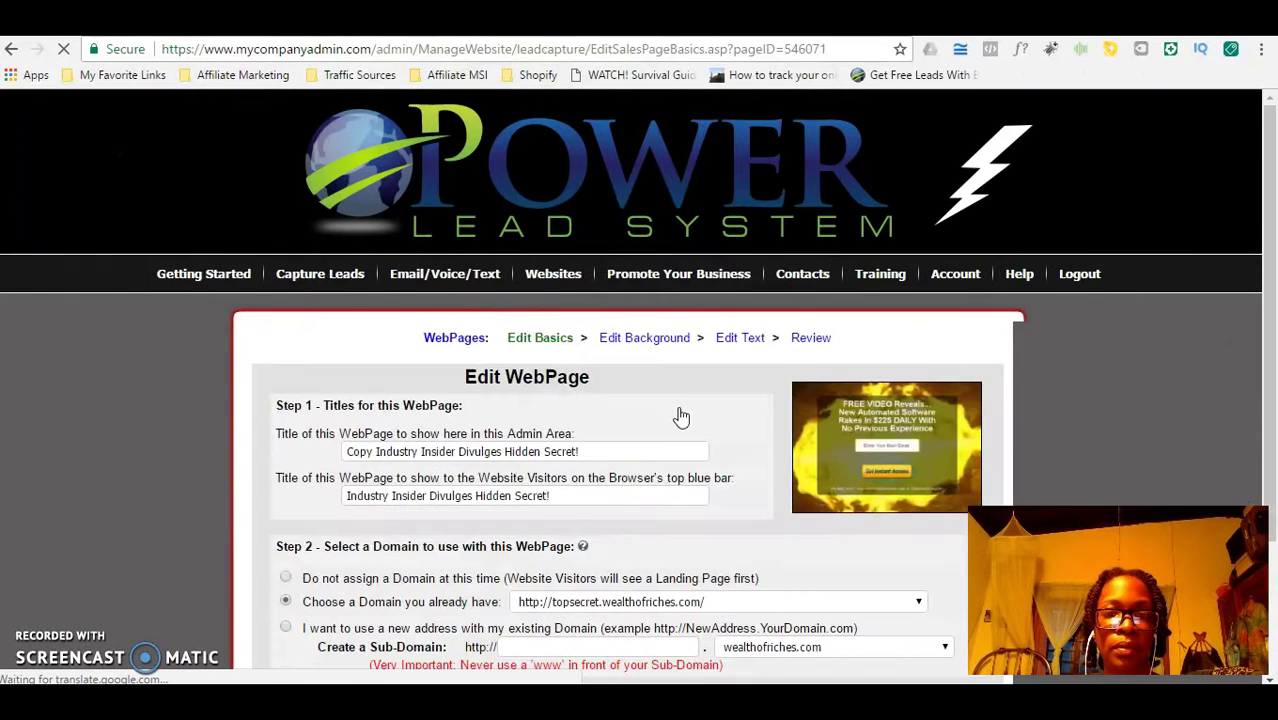
click(740, 342)
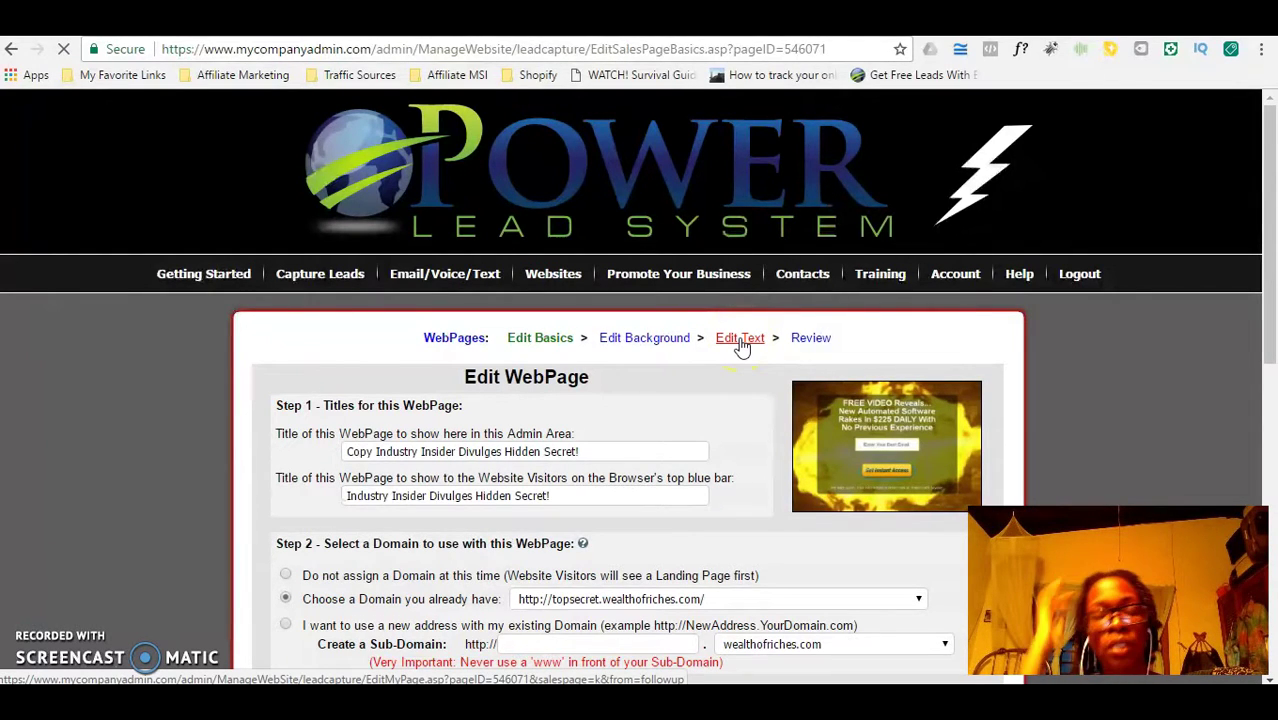
click(689, 360)
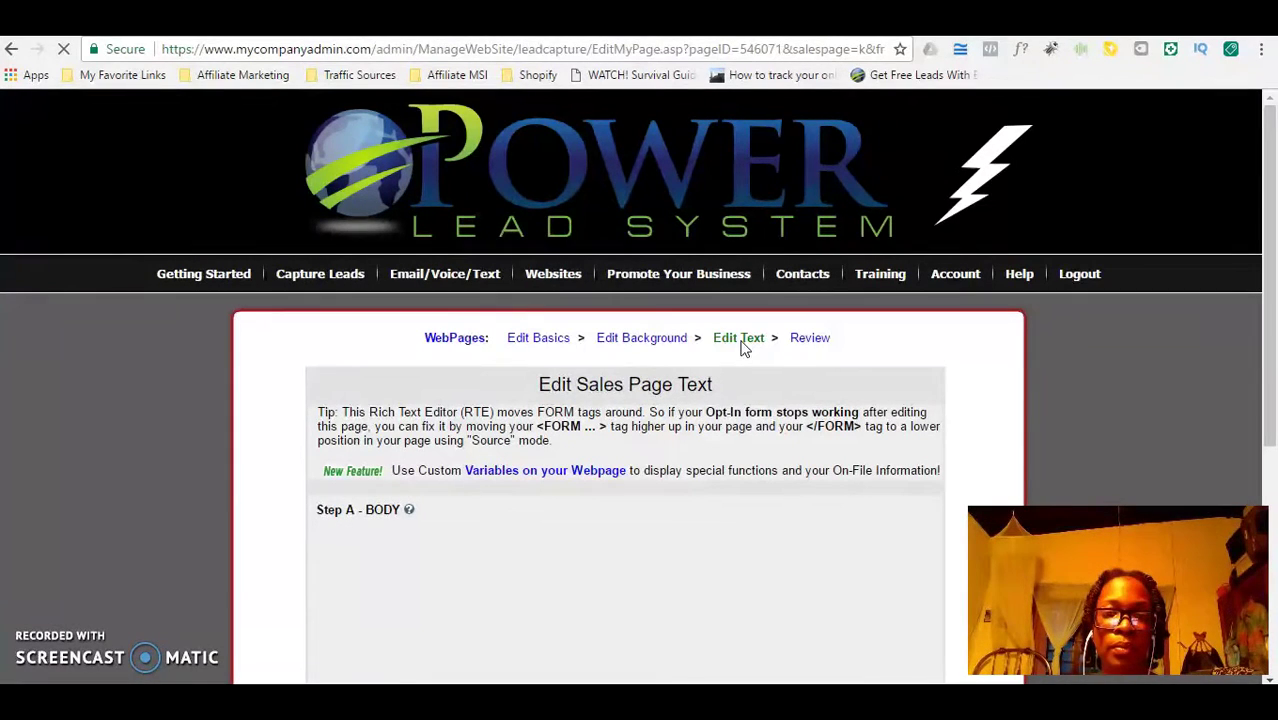
click(651, 508)
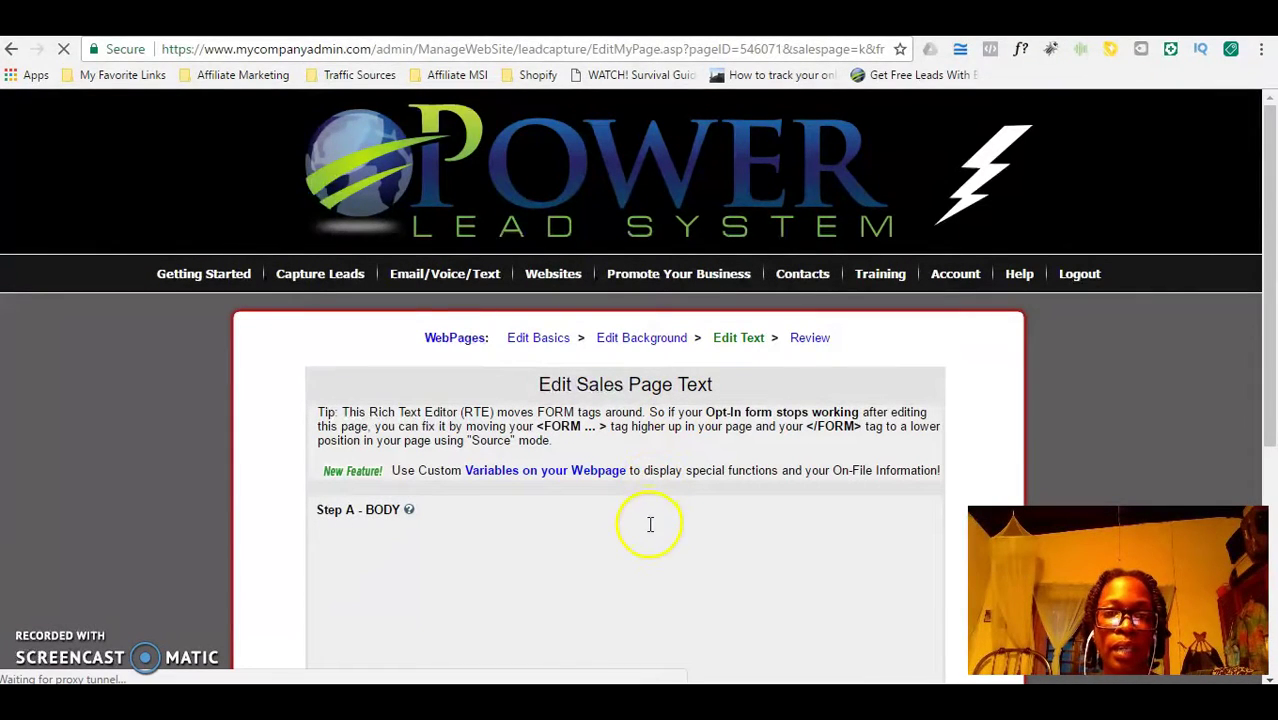
drag(1268, 325, 1266, 435)
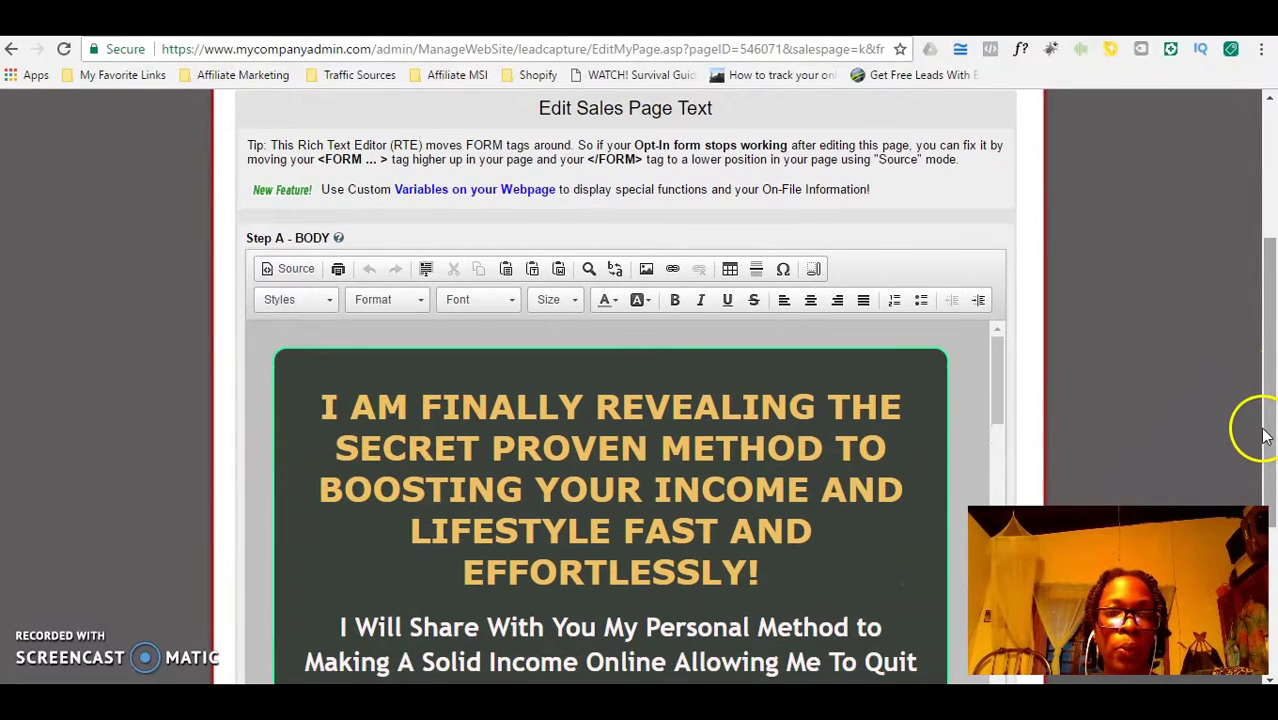
- Show the HTML source of the capture page's body and select all of its code
click(286, 268)
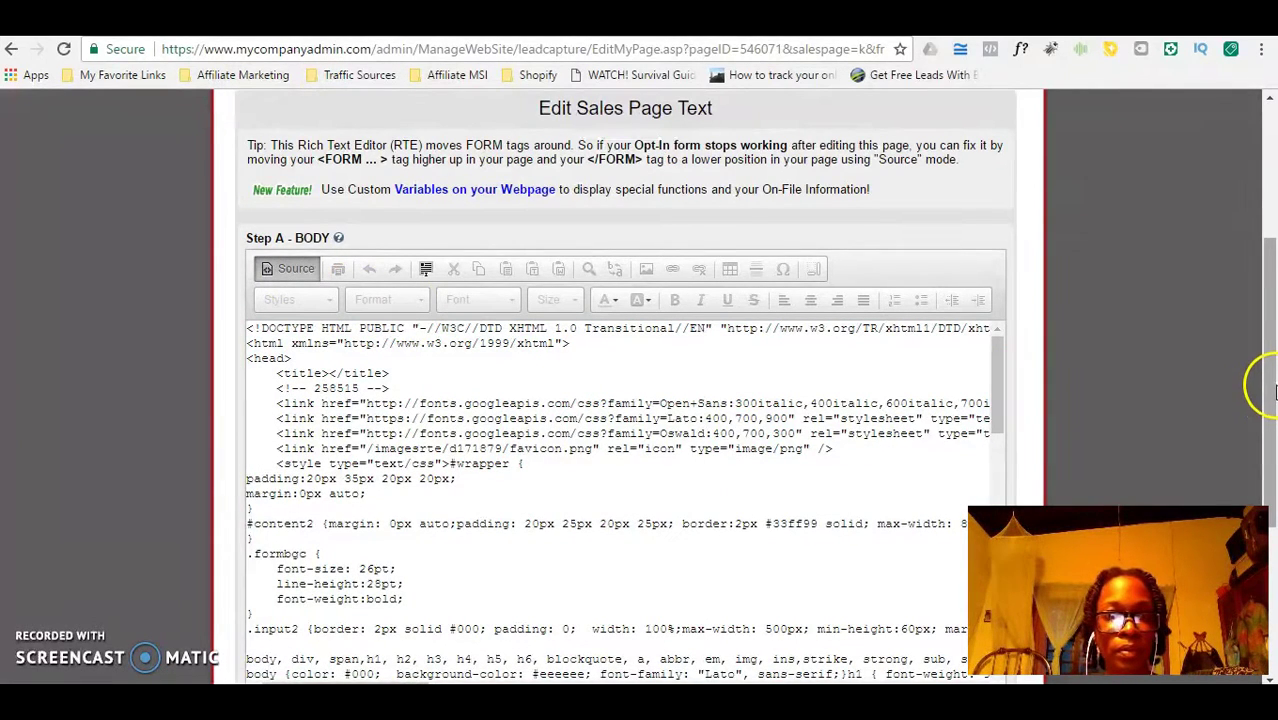
scroll(1268, 395, down, 1)
scroll(1262, 430, down, 1)
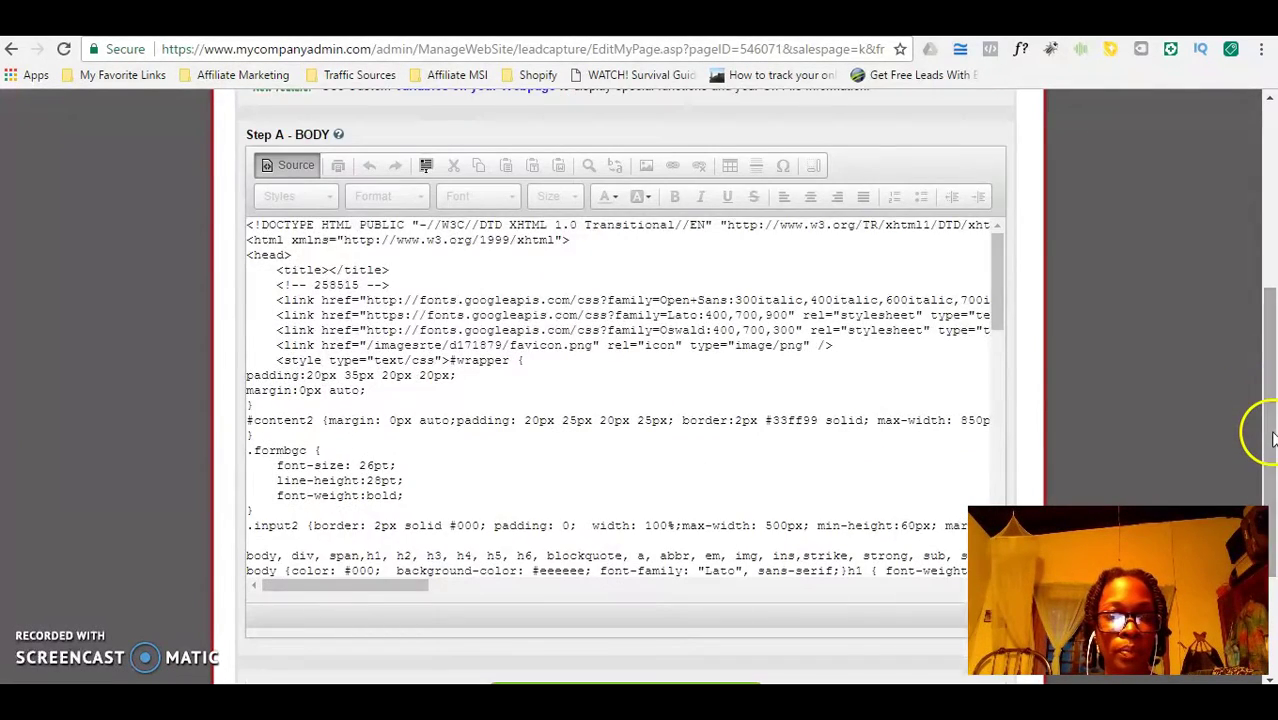
click(862, 440)
key(ctrl+a)
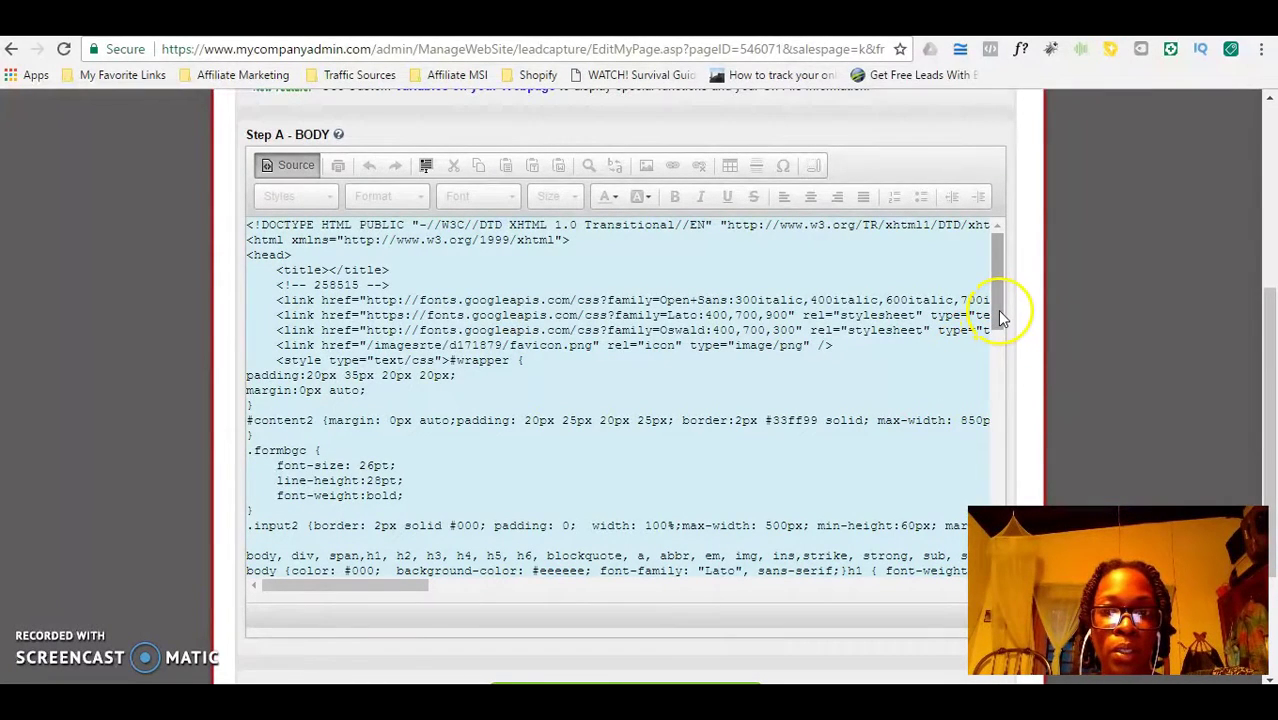
mouse_move(997, 310)
mouse_down()
mouse_move(994, 363)
mouse_move(1002, 287)
mouse_up()
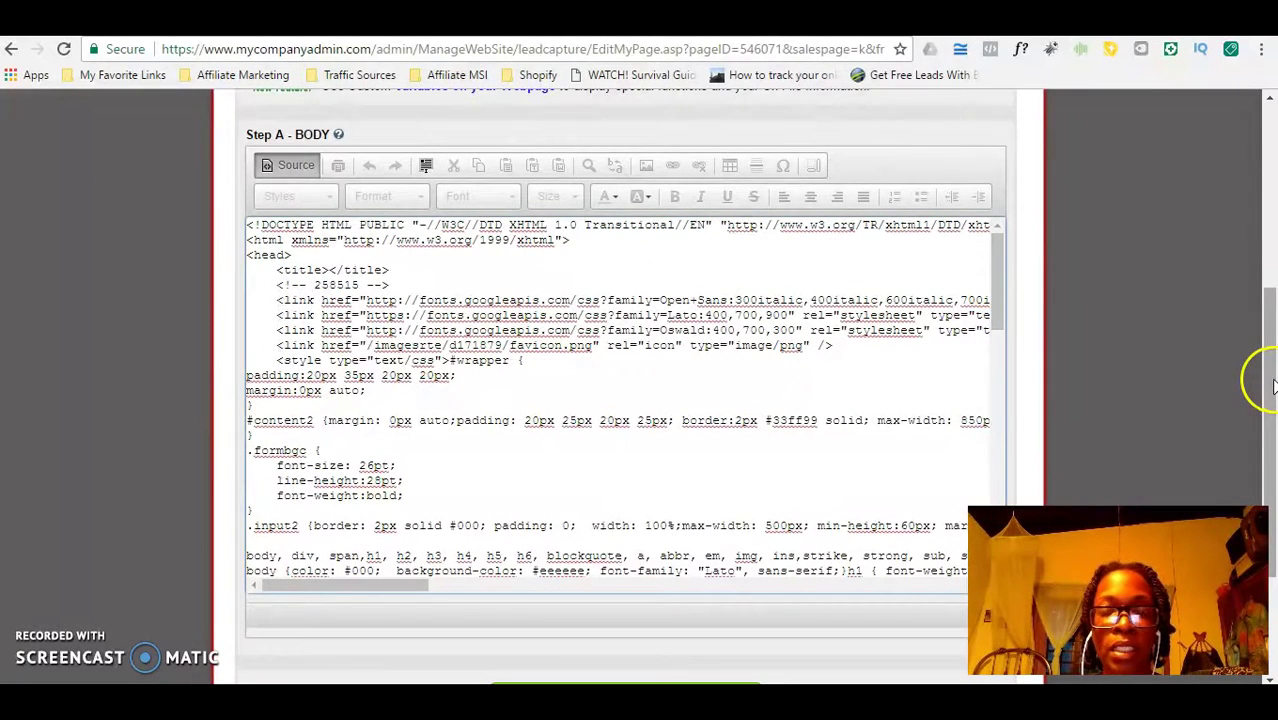
- Return the capture page's body to the visual view and look over its opt-in form
click(282, 164)
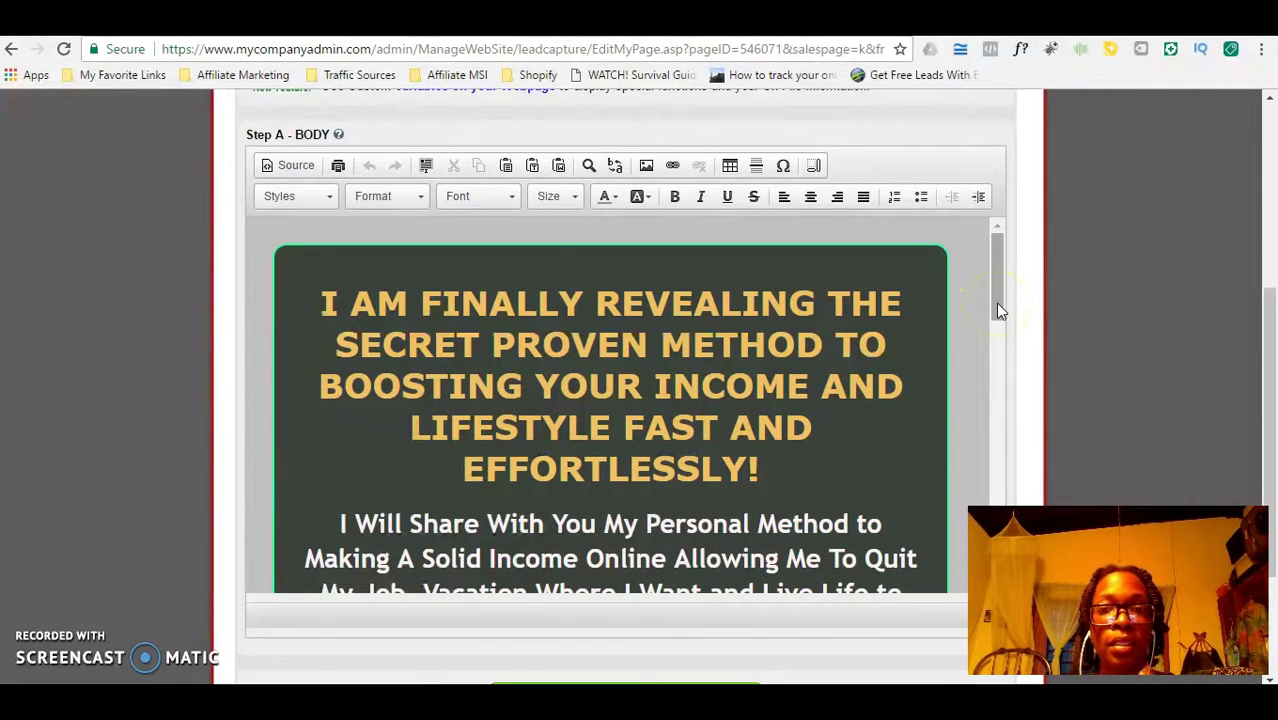
drag(997, 310, 830, 365)
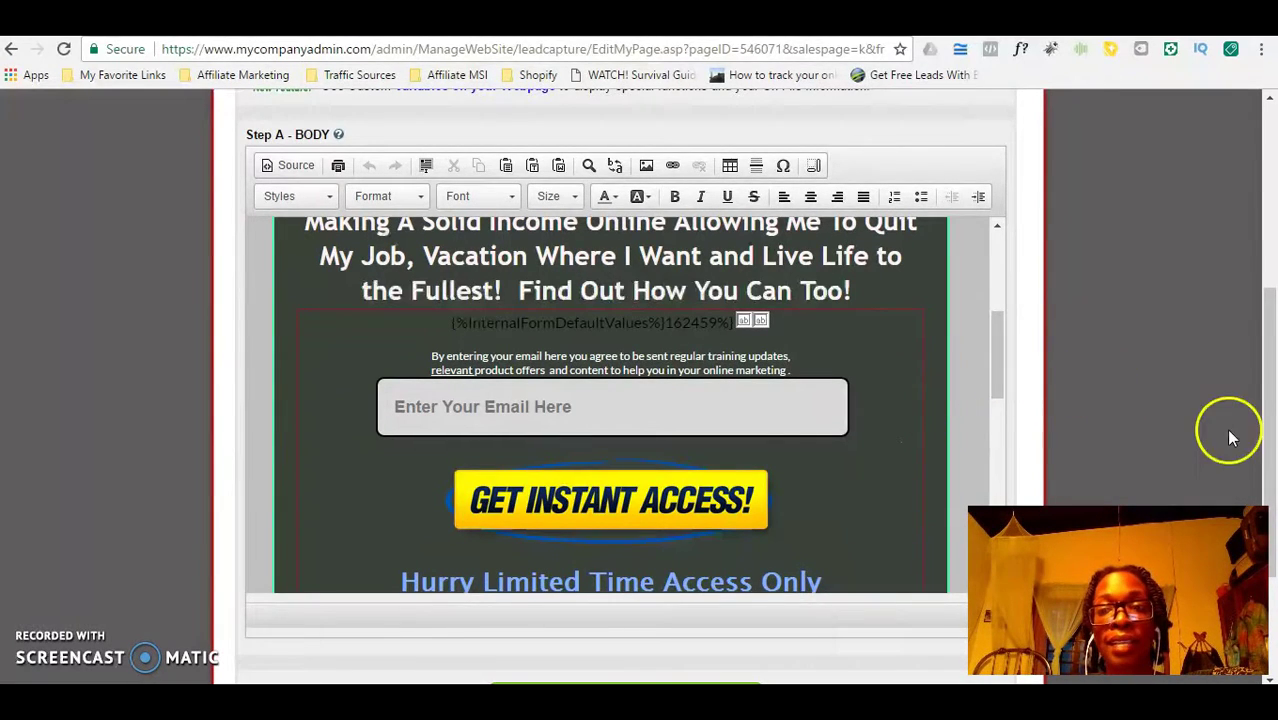
drag(1274, 445, 1274, 438)
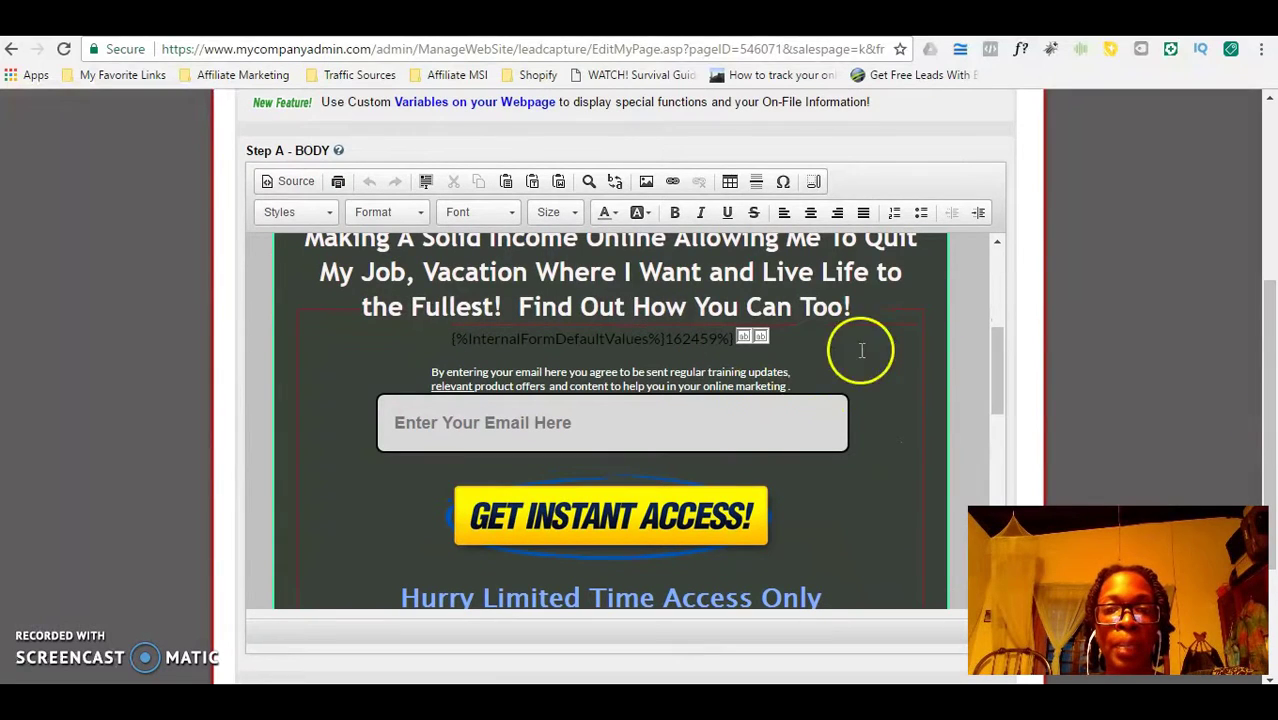
drag(1266, 408, 1268, 236)
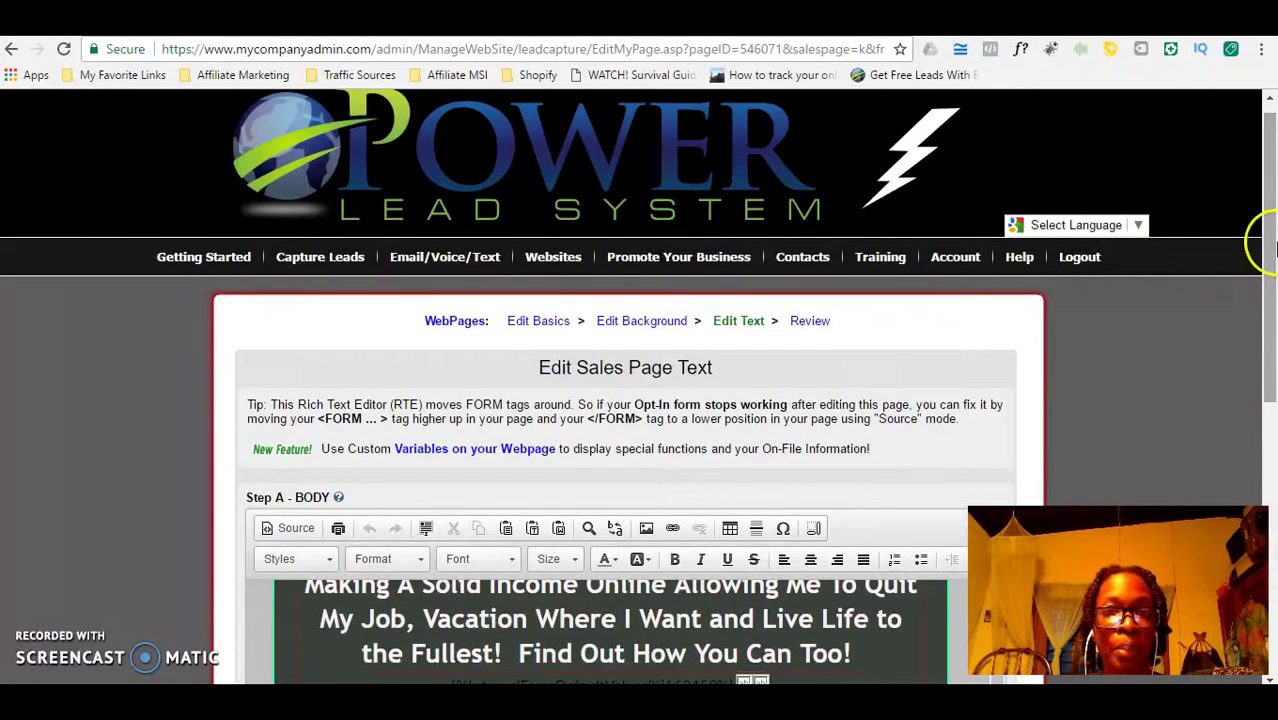
- Go back to the list of webpages and open the text editor of "Step by Step PLS and Traffic BP"
click(440, 331)
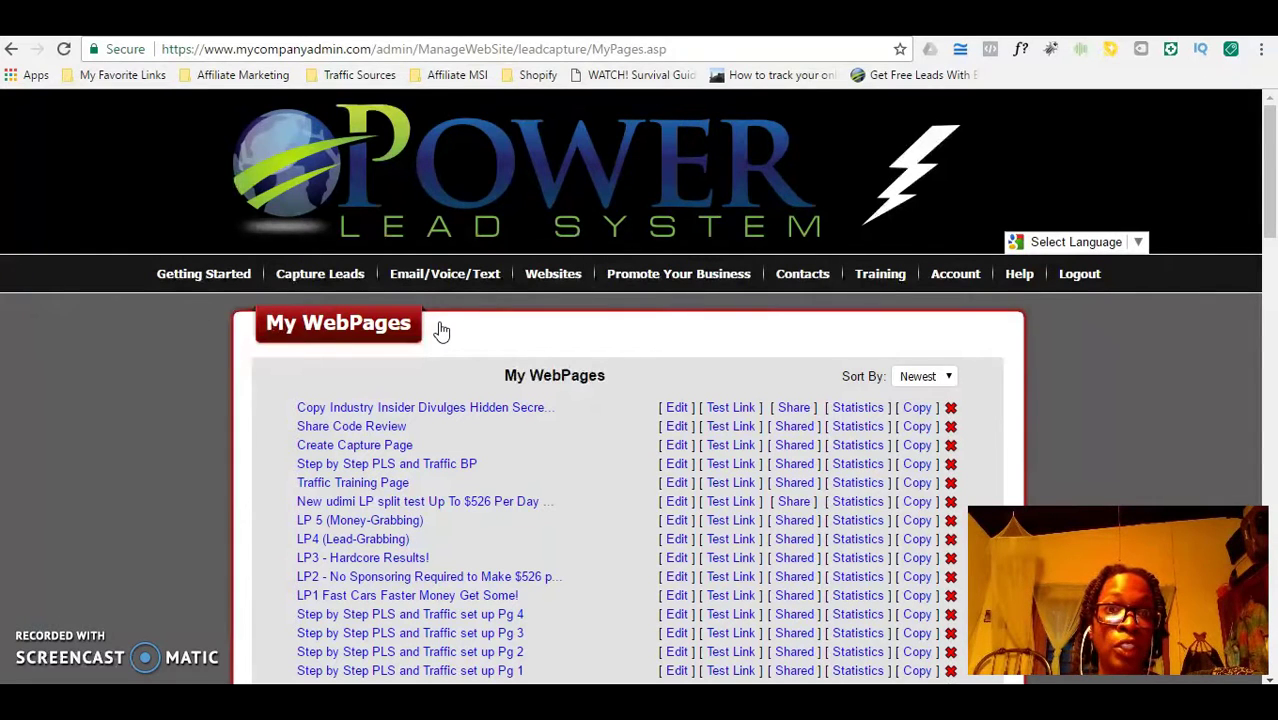
drag(1264, 165, 1262, 236)
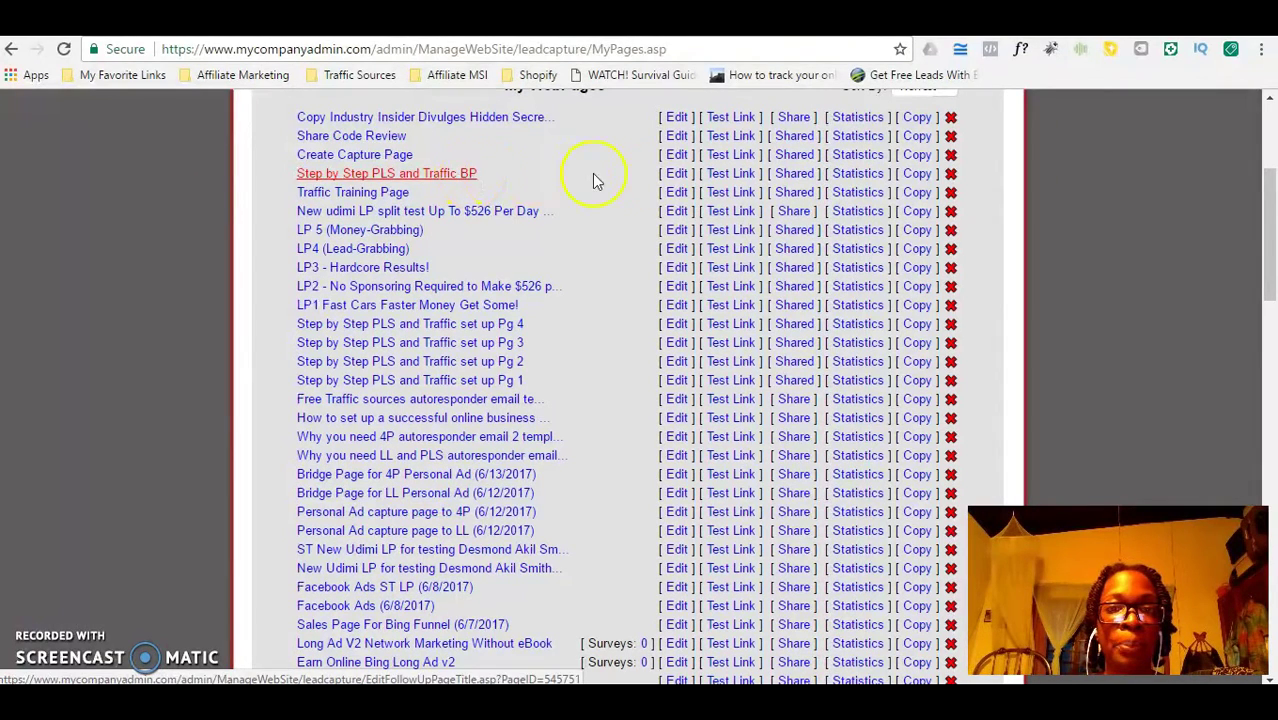
click(677, 176)
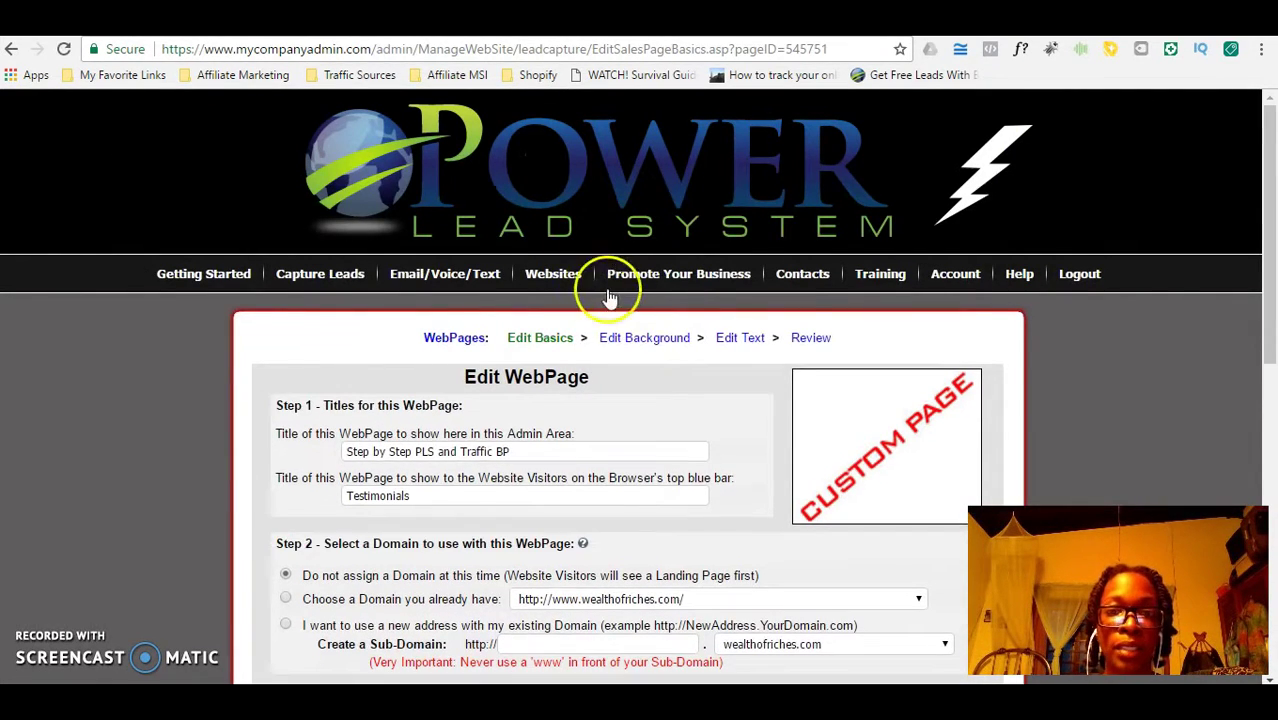
click(536, 372)
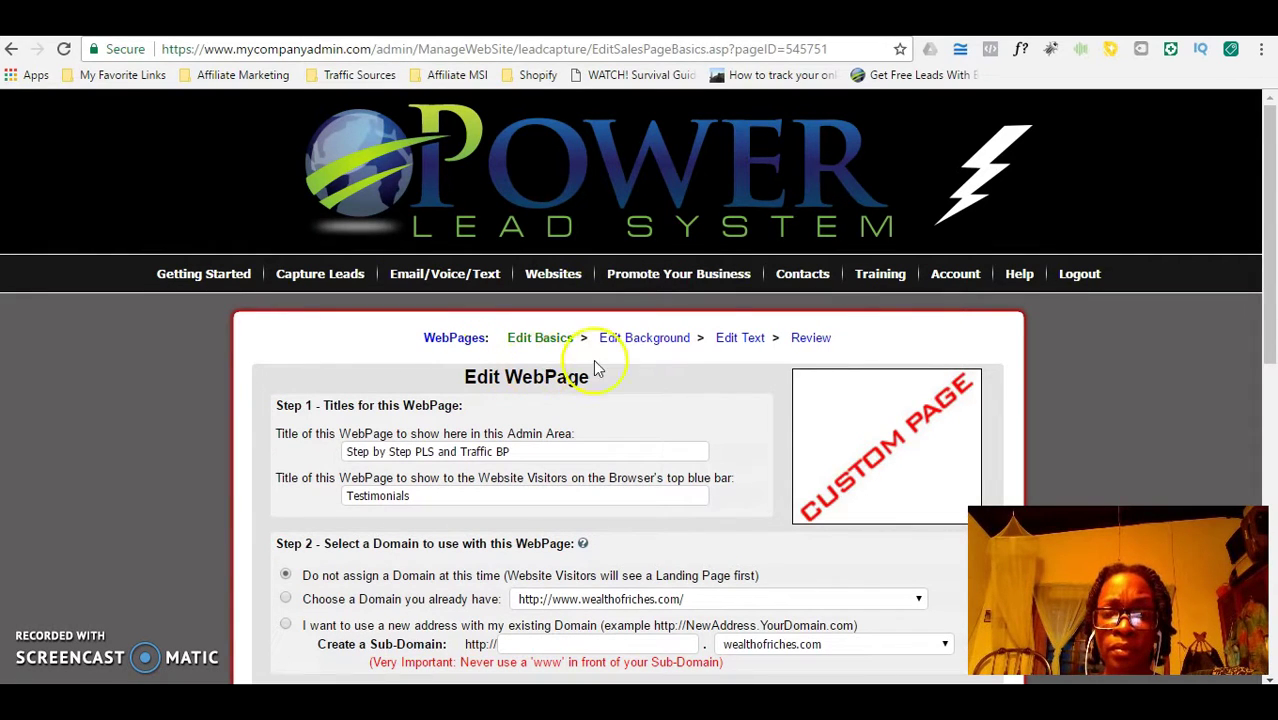
click(738, 340)
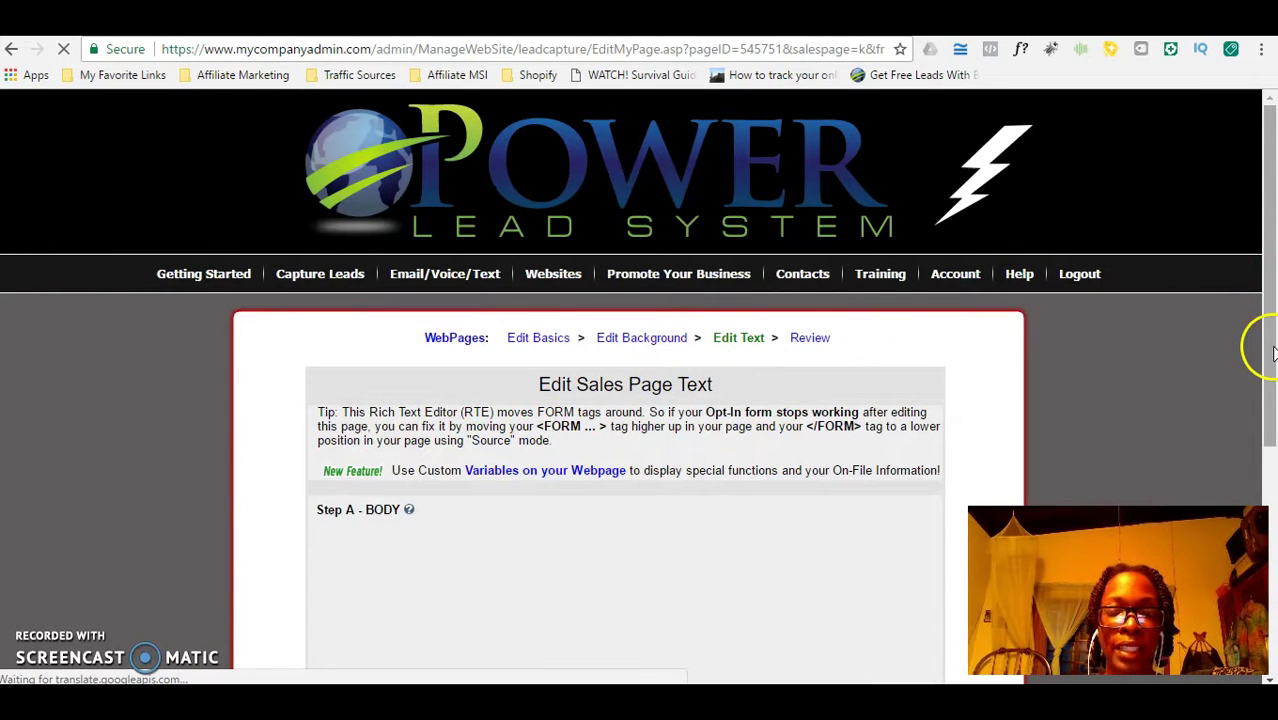
scroll(1258, 371, down, 2)
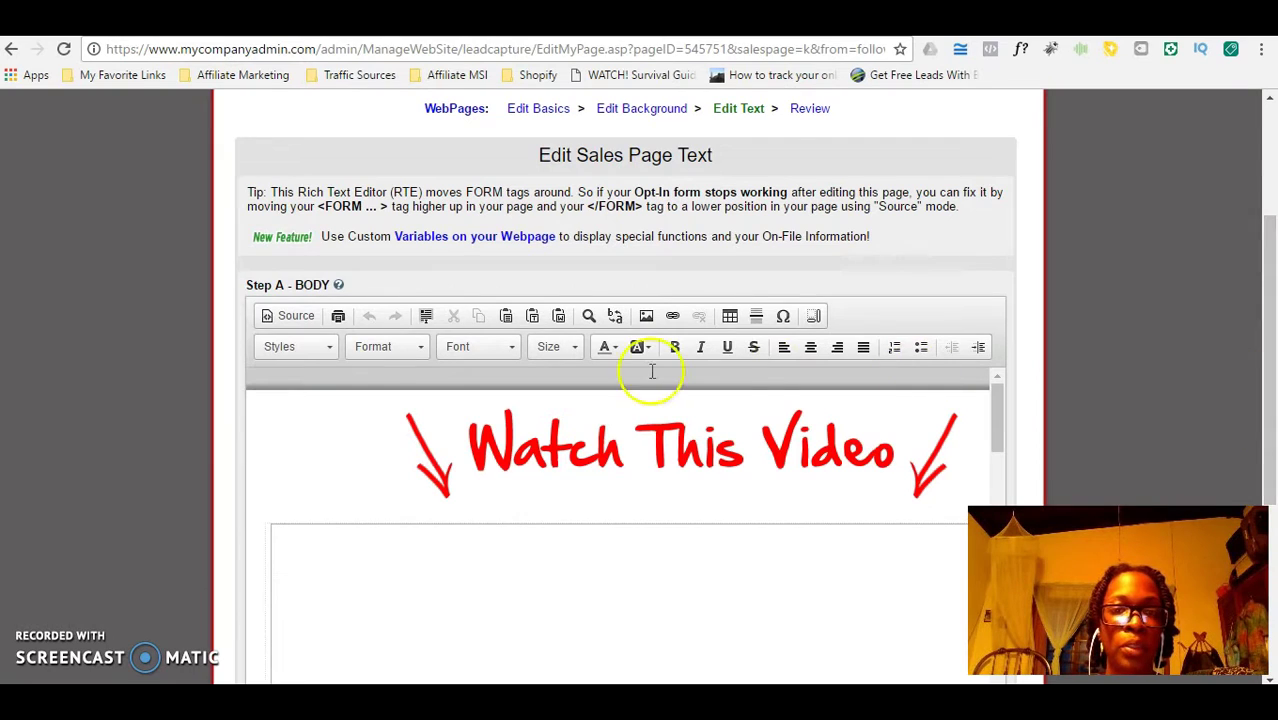
- Show the bridge page's body as HTML source and recheck the ClickMagick FAQ for where the tracking code belongs
click(270, 318)
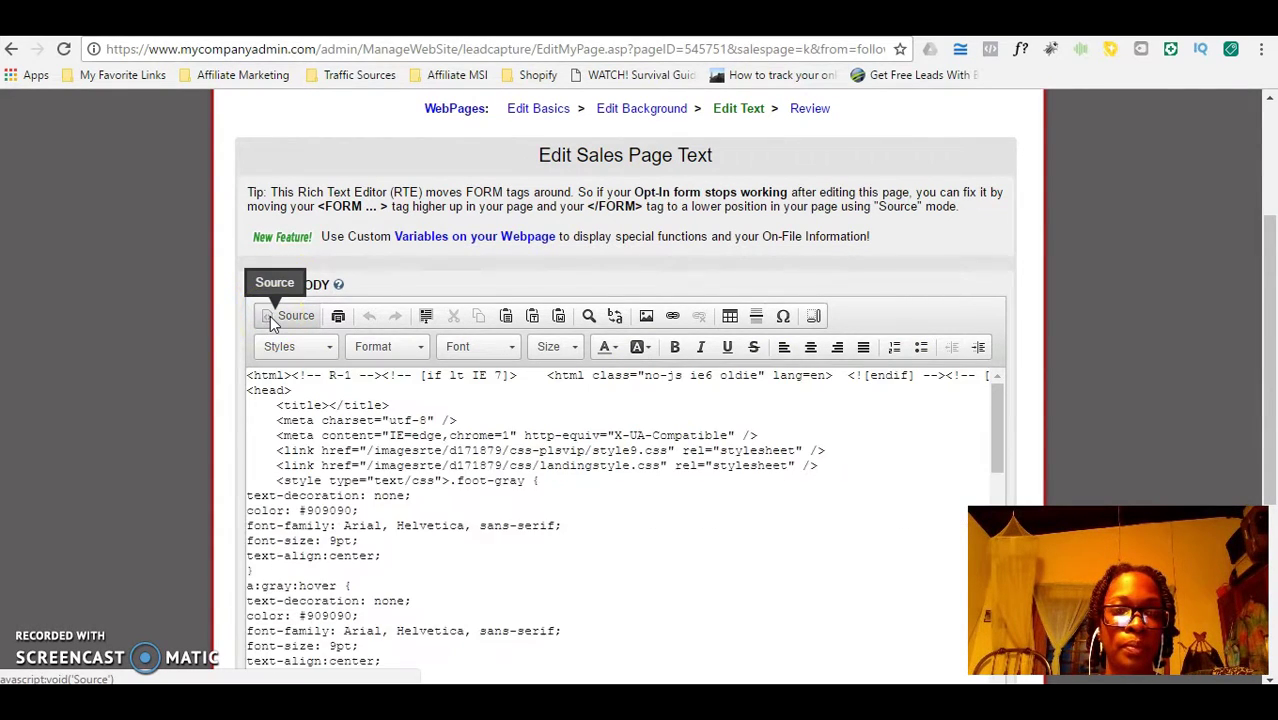
key(ctrl+a)
click(476, 452)
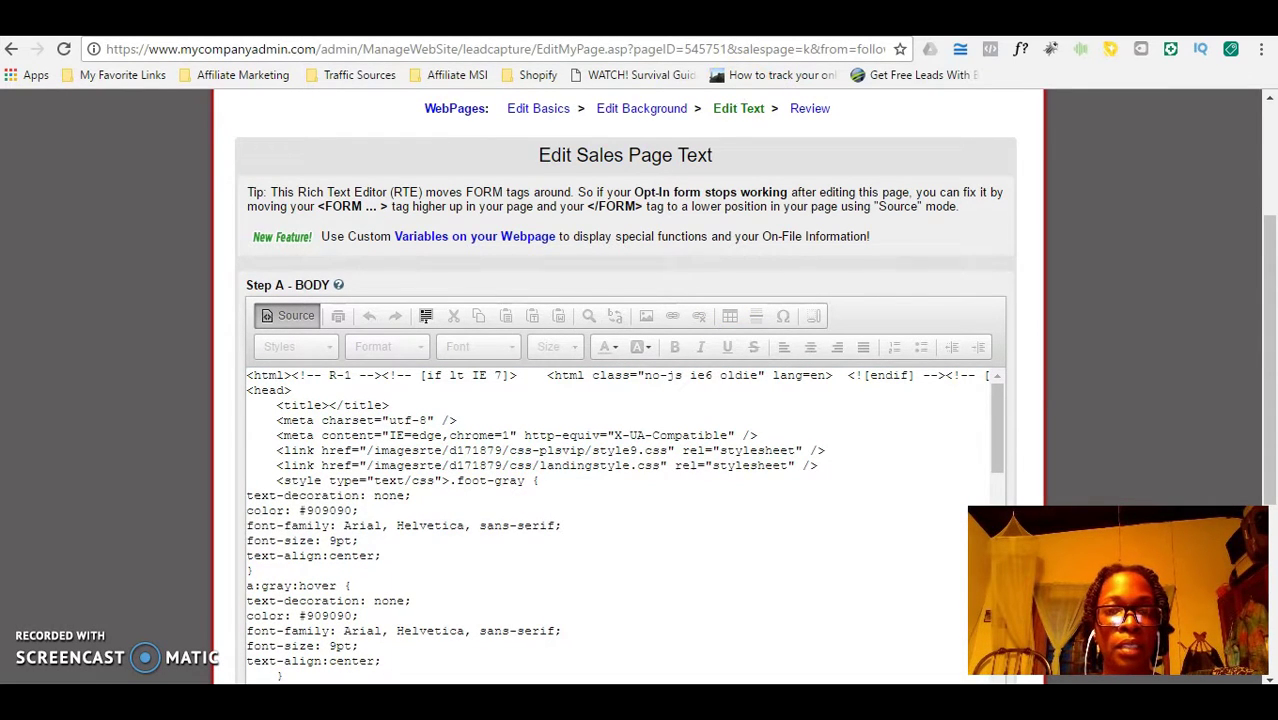
key(ctrl+Tab)
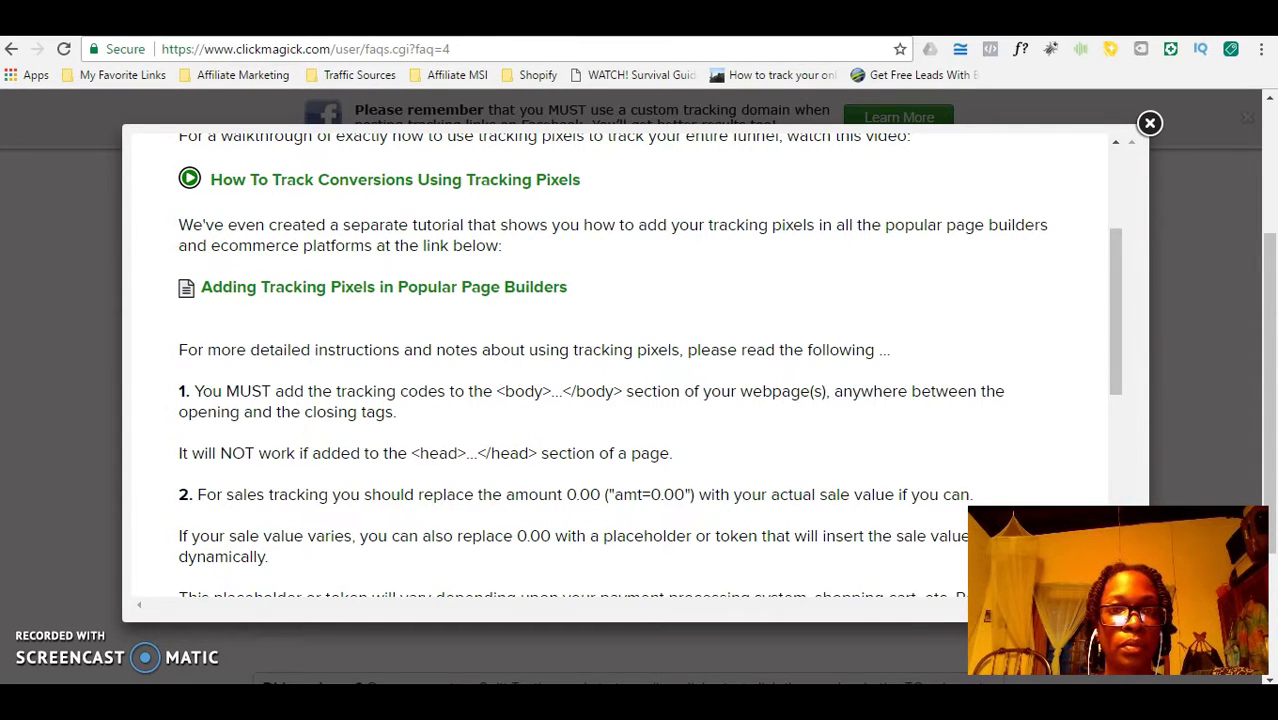
click(530, 22)
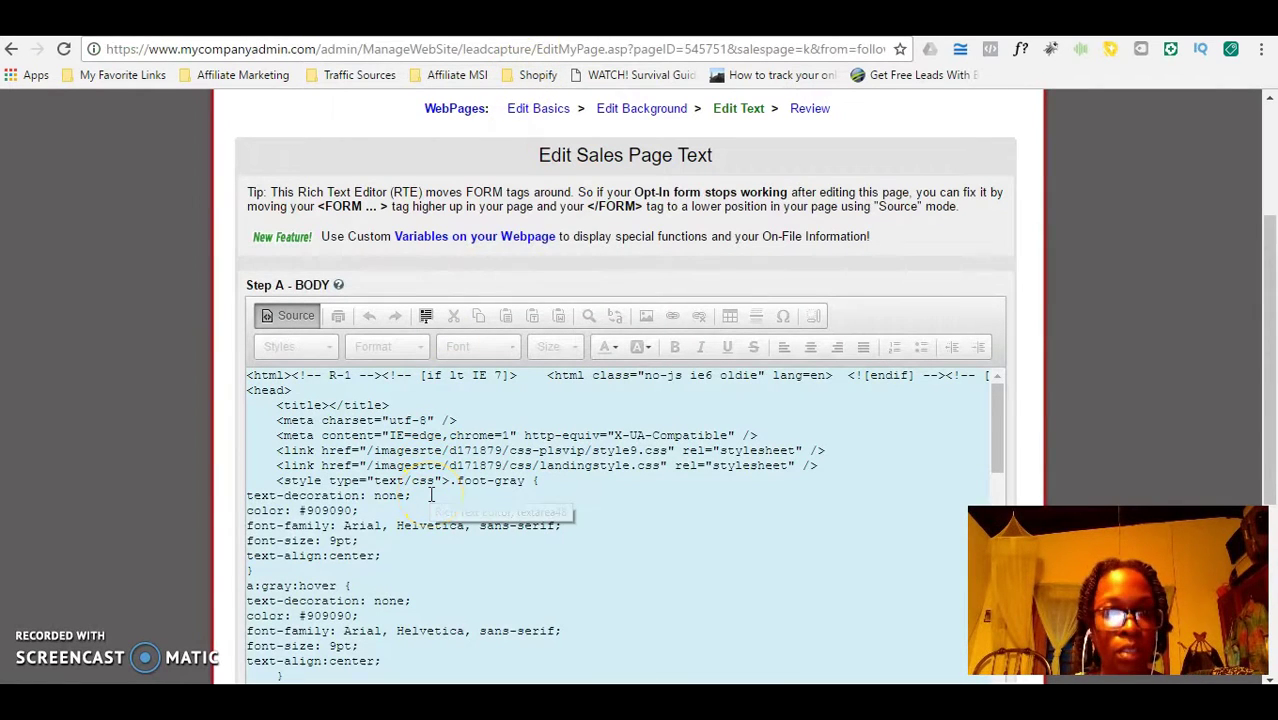
- Find "/body" in the source and insert an empty line just before the closing body tag
key(ctrl+f)
text(/body)
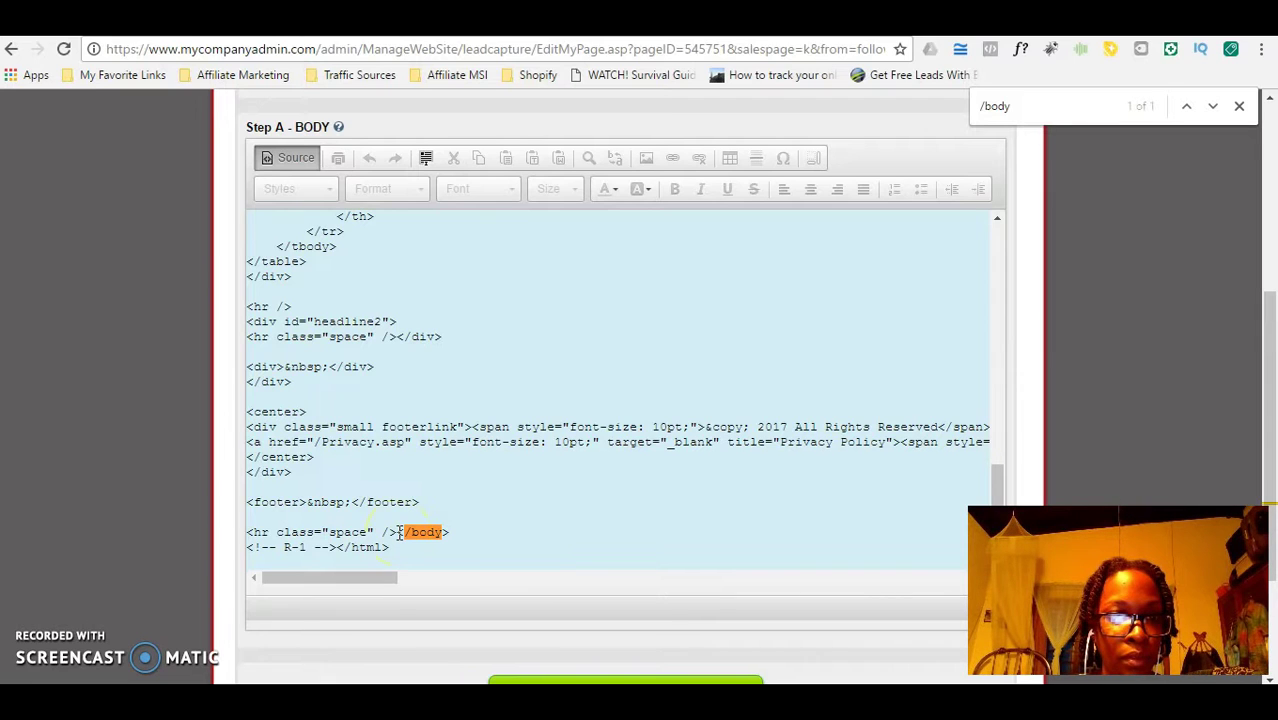
click(399, 533)
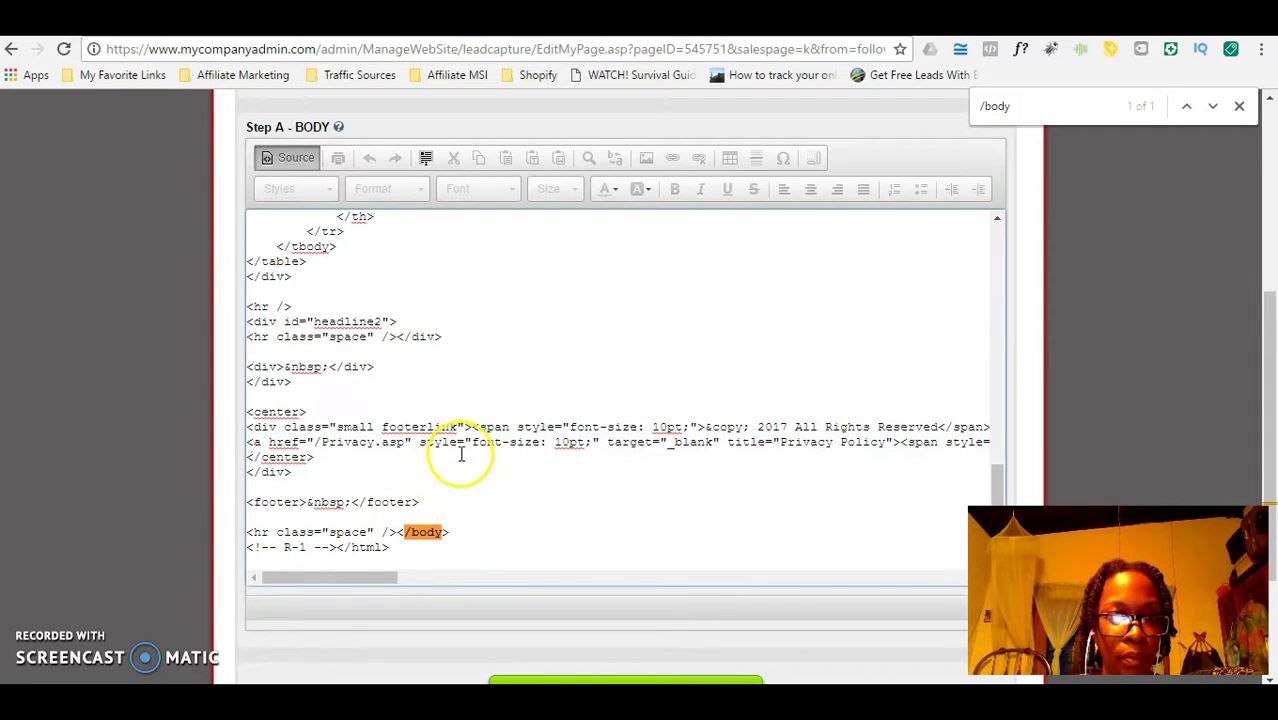
key(Return)
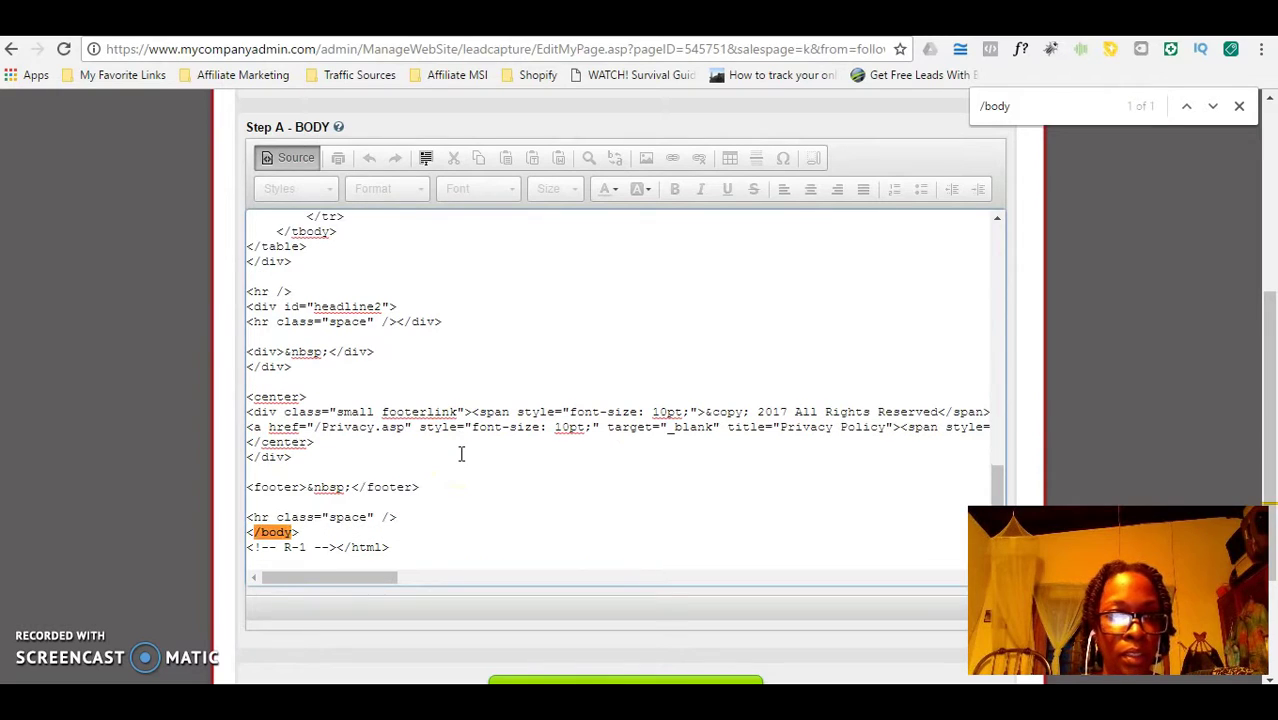
key(Return)
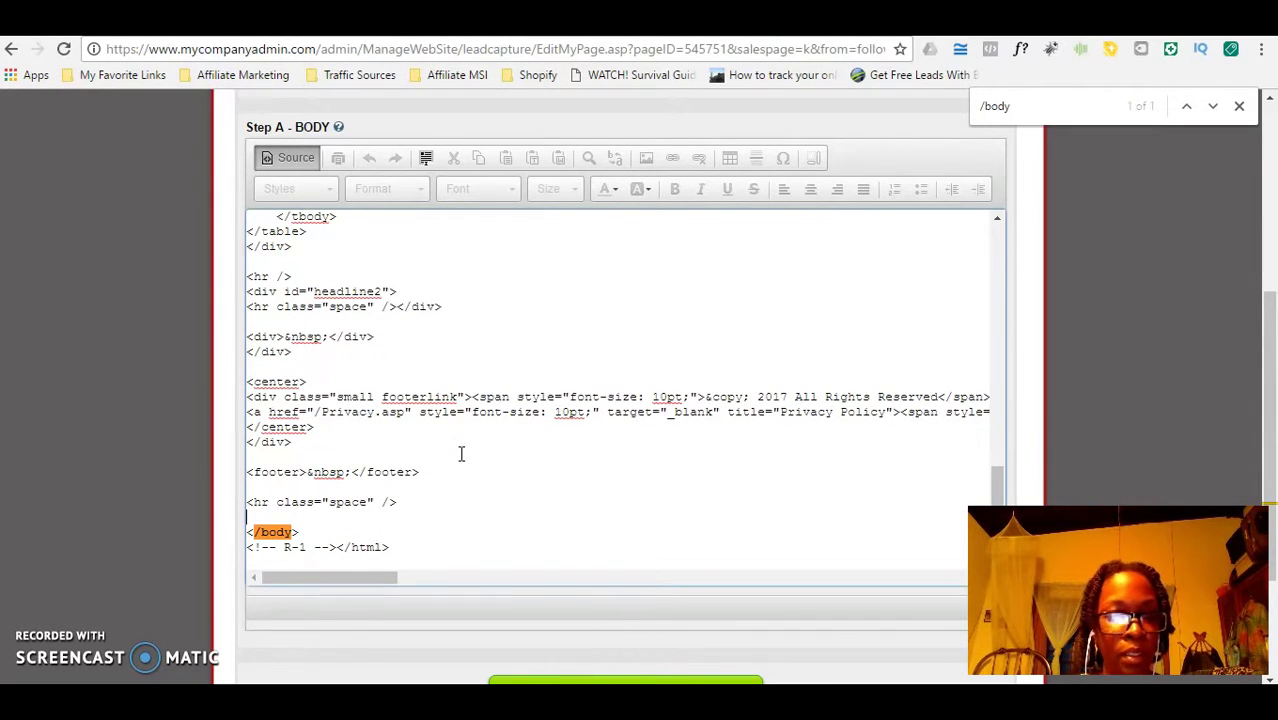
- Paste the copied Action Tracking Pixel code on the empty line above the closing body tag
right_click(278, 512)
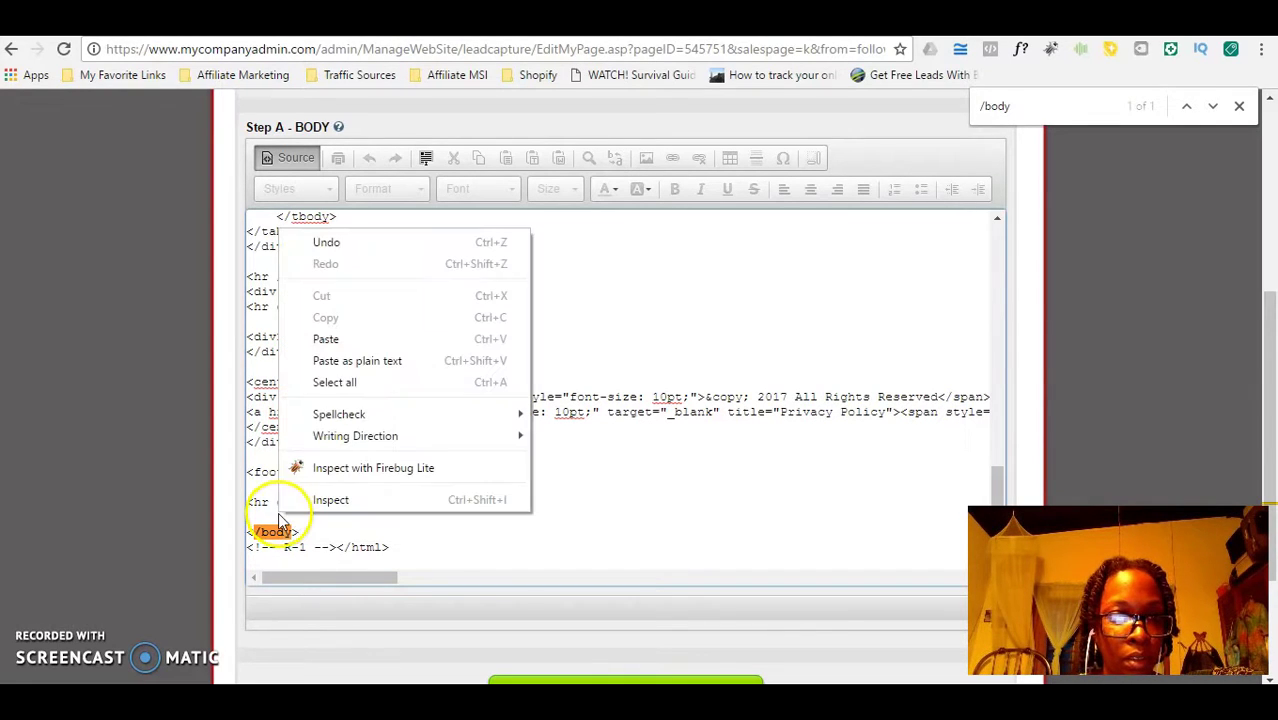
click(328, 338)
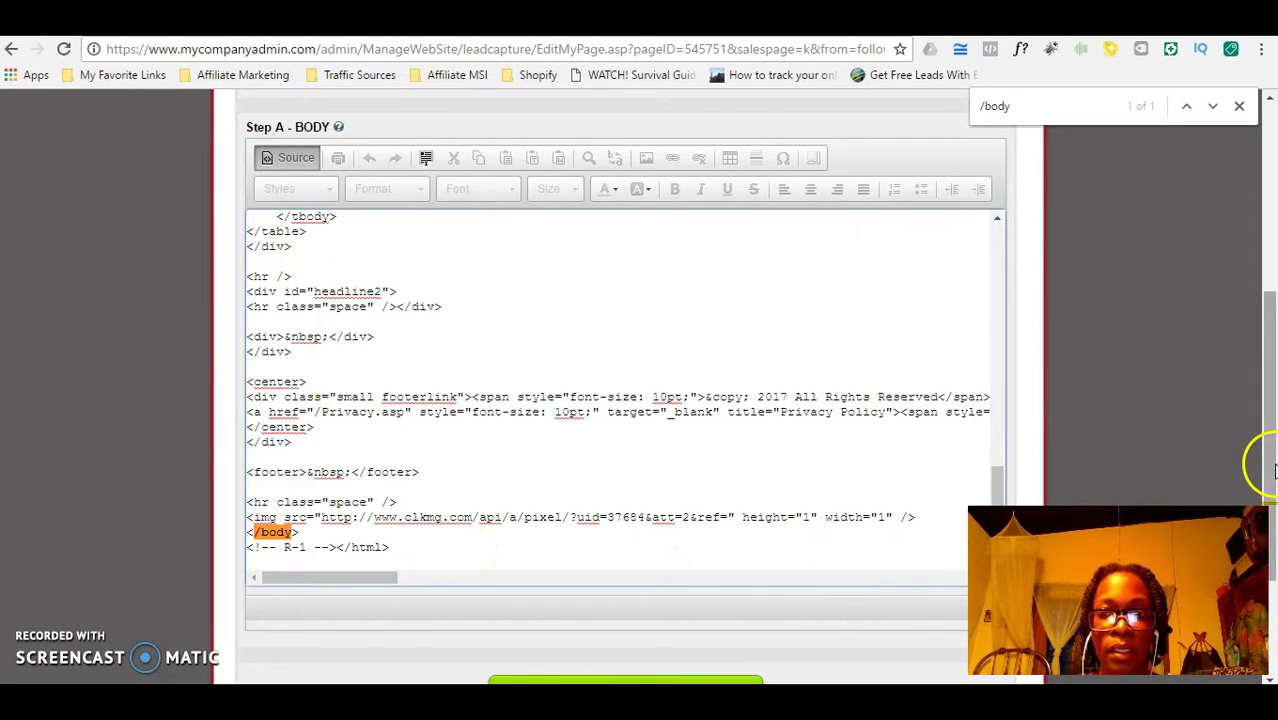
scroll(1262, 480, down, 2)
scroll(1268, 500, down, 1)
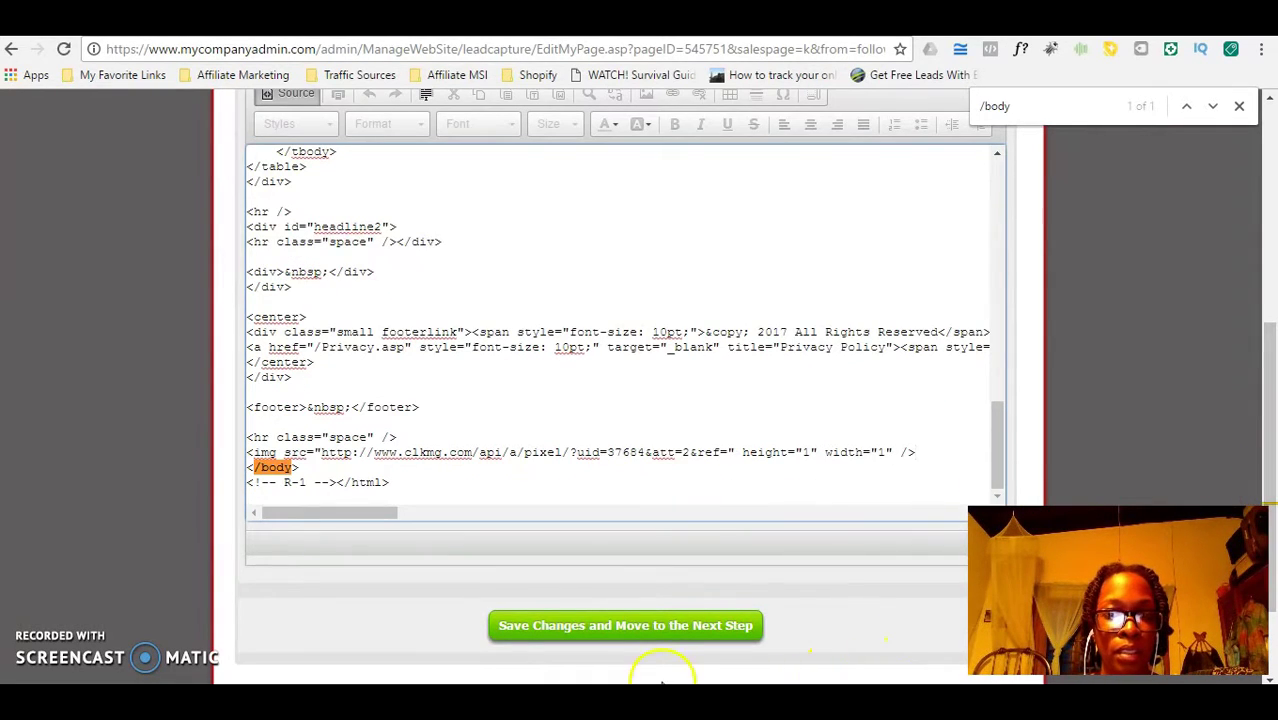
scroll(1262, 480, up, 2)
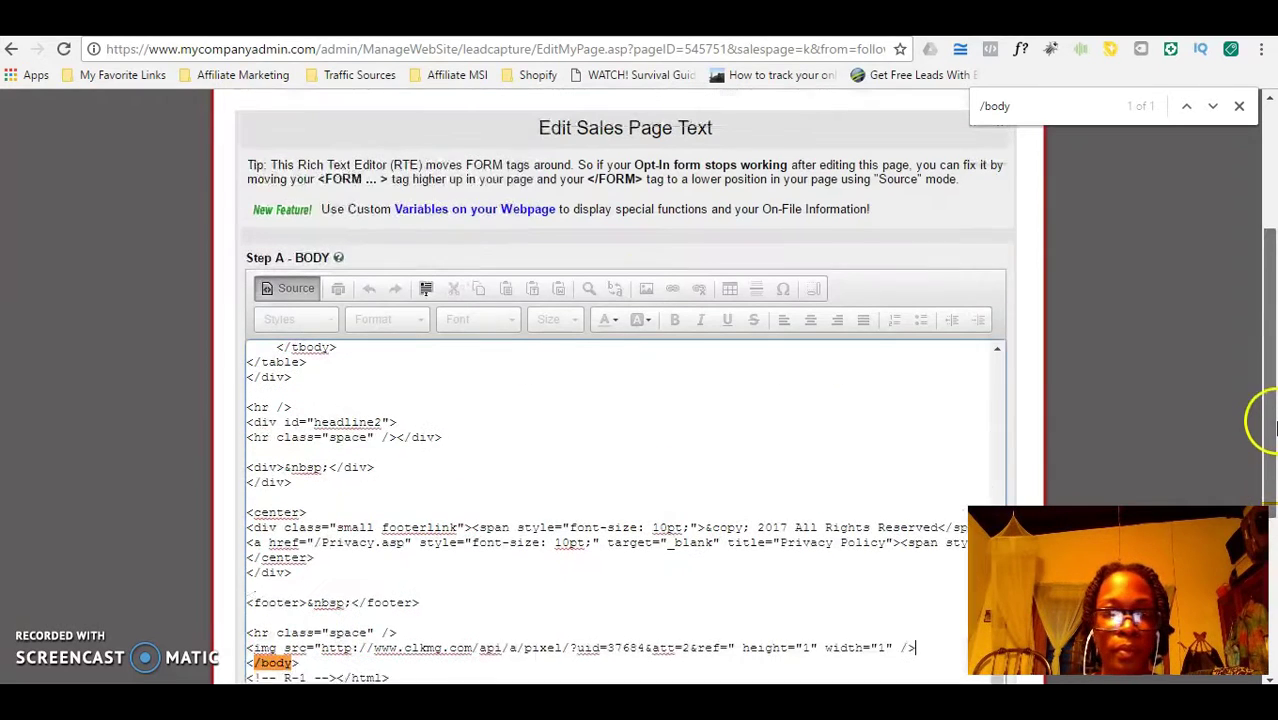
- Return the bridge page's body from HTML source to the visual editor and save the changes
click(284, 301)
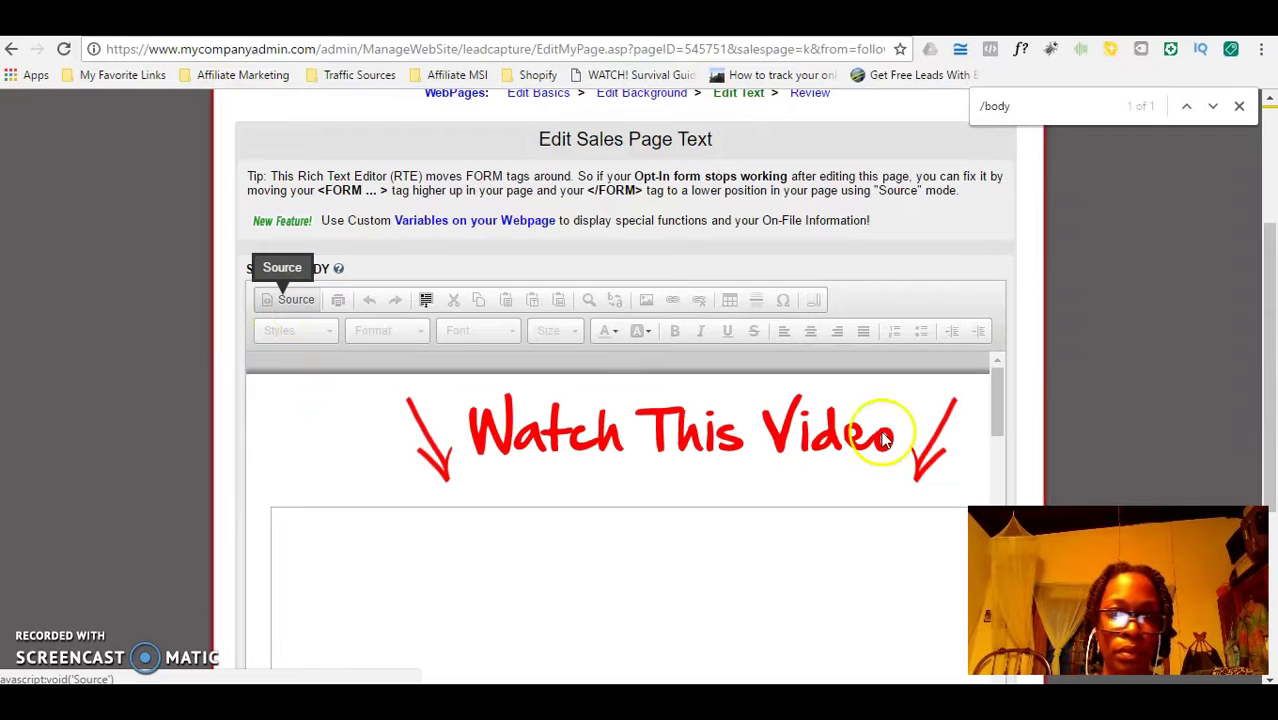
drag(1270, 427, 1258, 525)
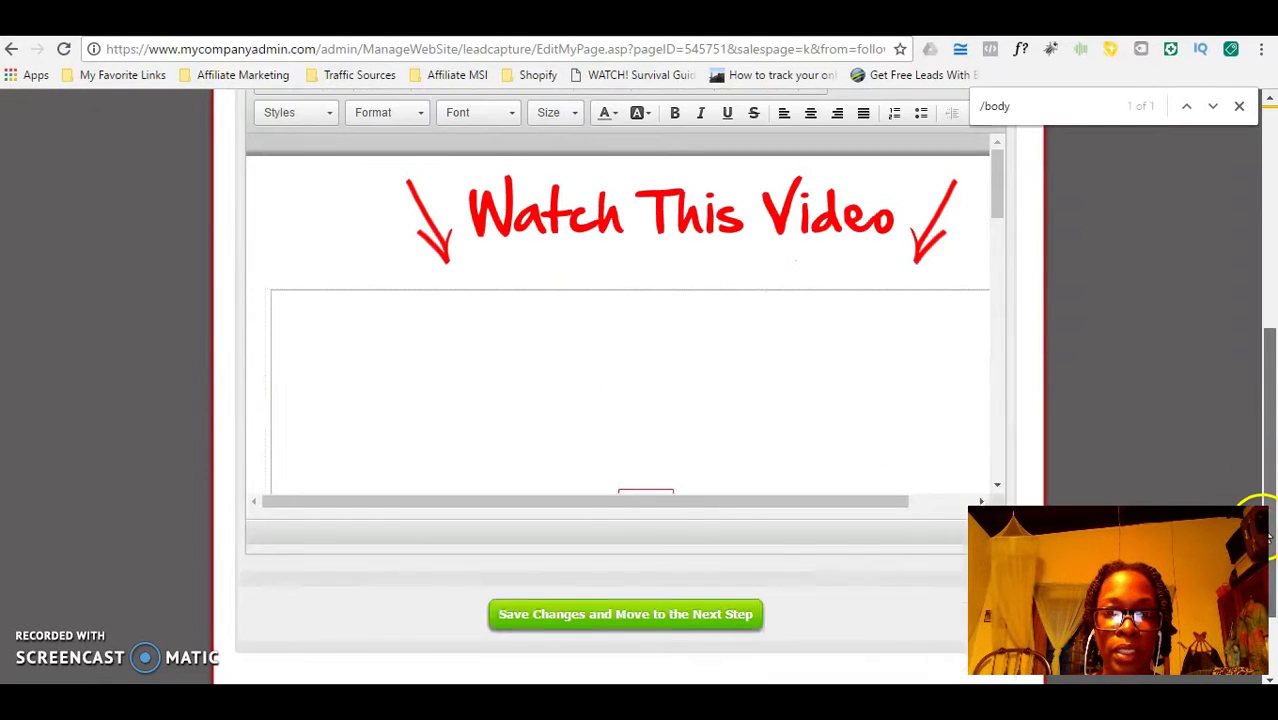
click(655, 616)
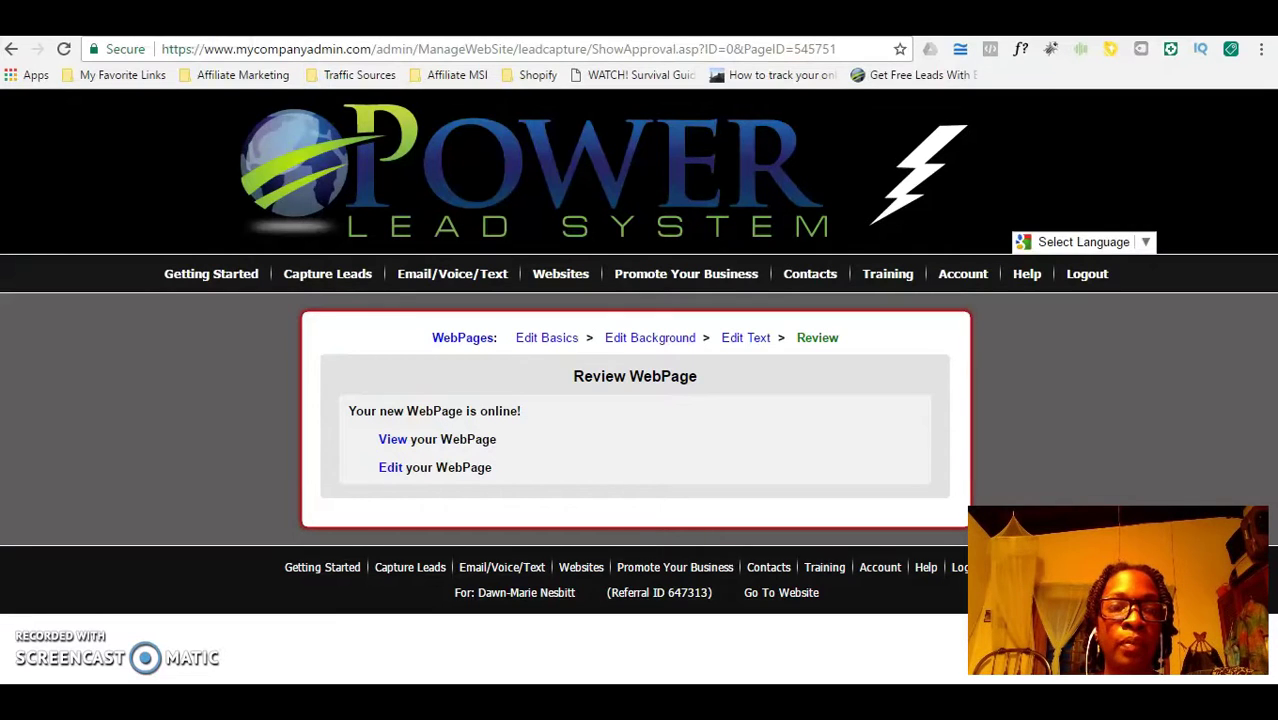
- Switch to the Facebook Pixels page, set up the pixel with the copy-and-paste method, and copy the entire pixel base code
key(ctrl+Tab)
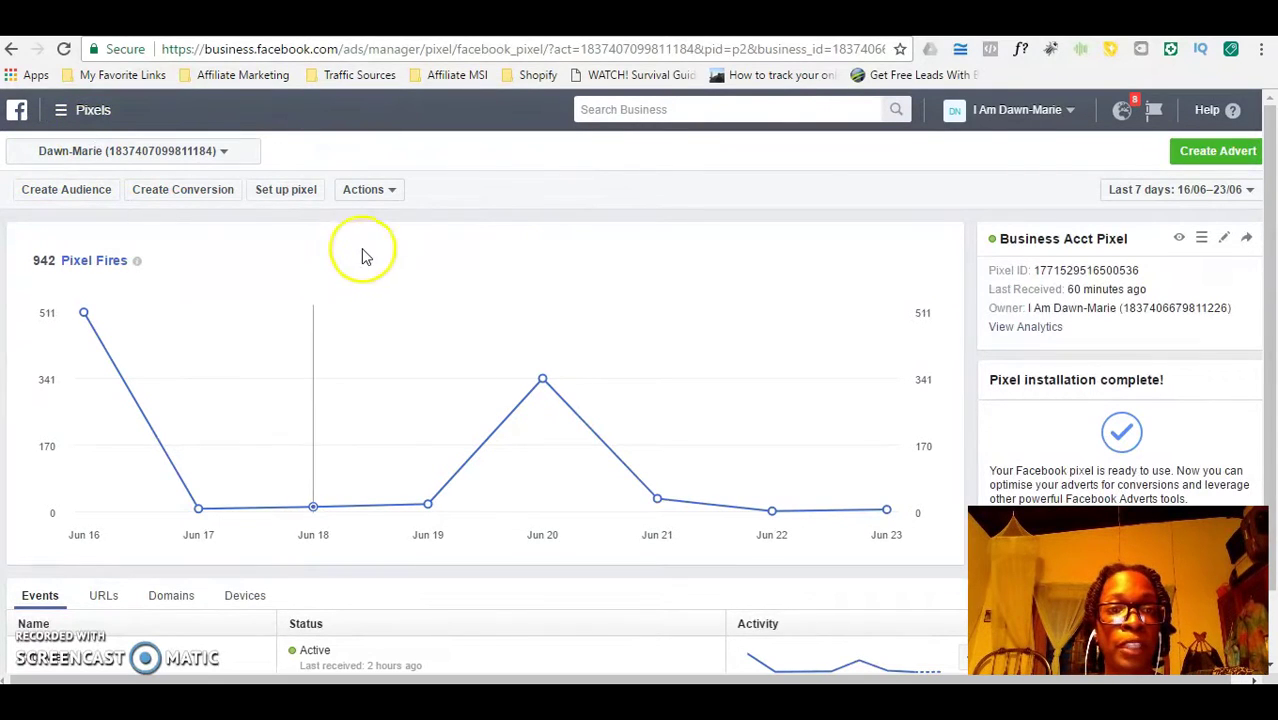
click(286, 195)
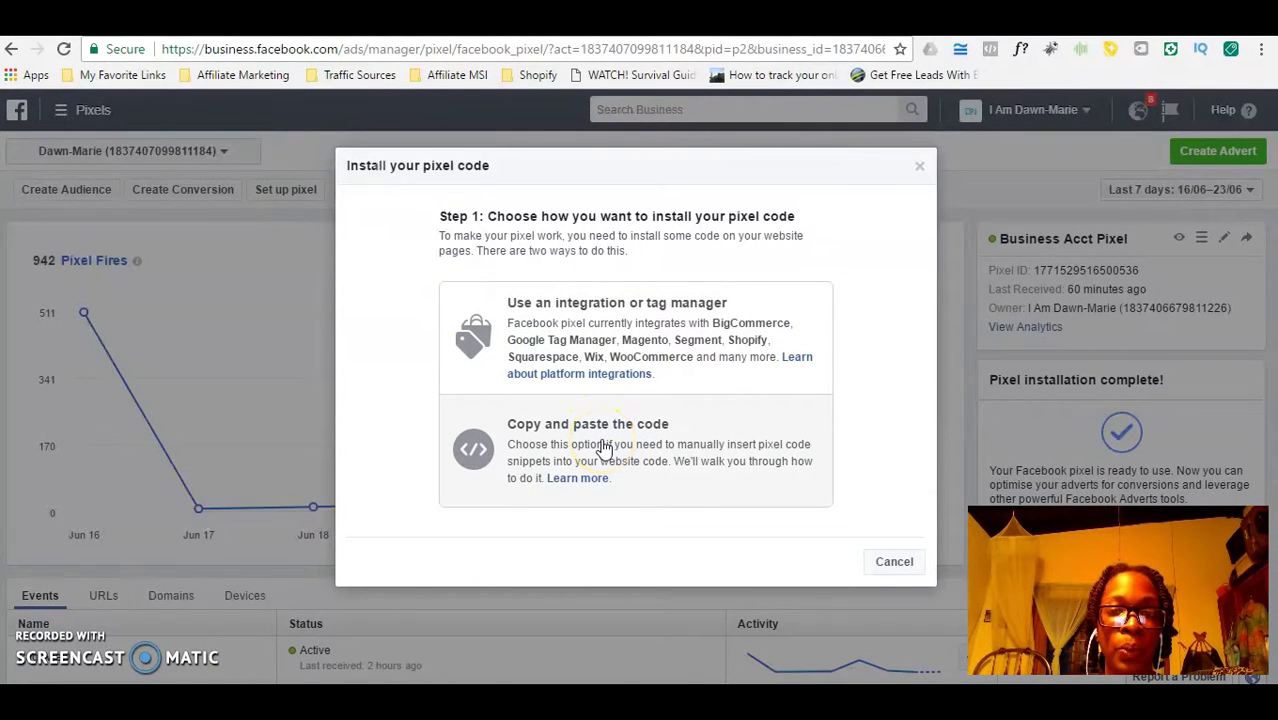
click(604, 449)
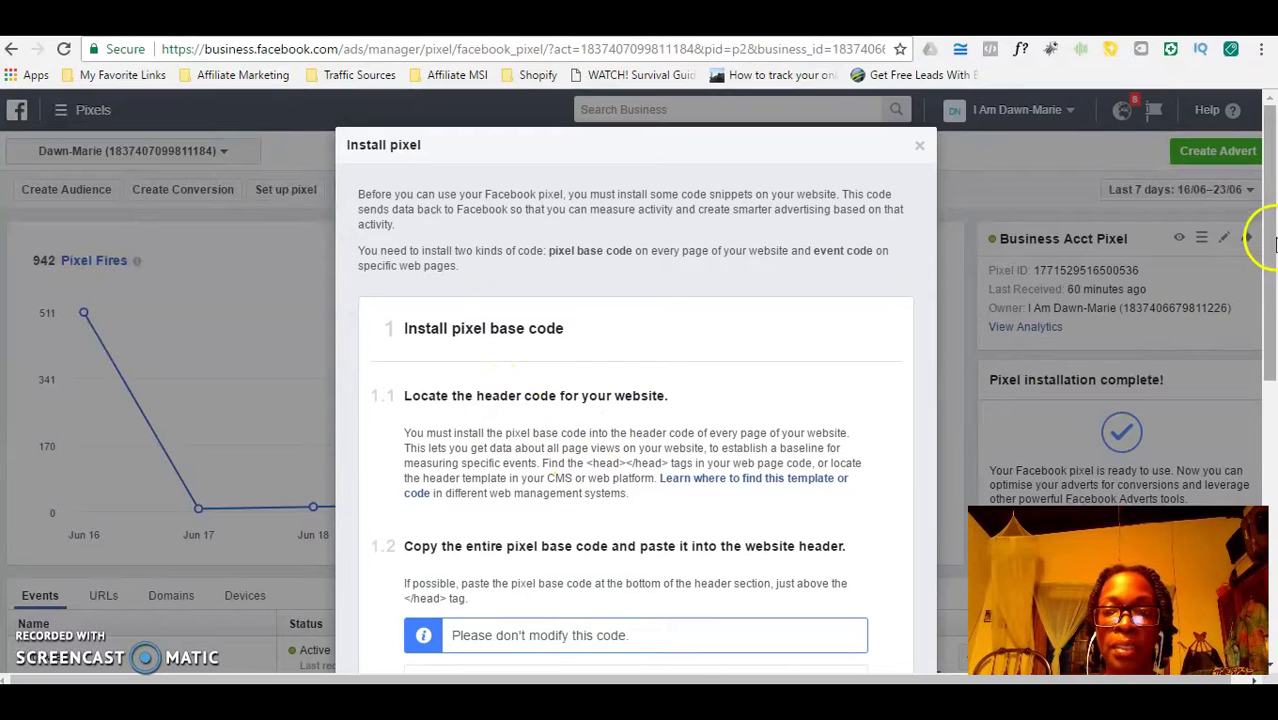
scroll(1266, 294, down, 2)
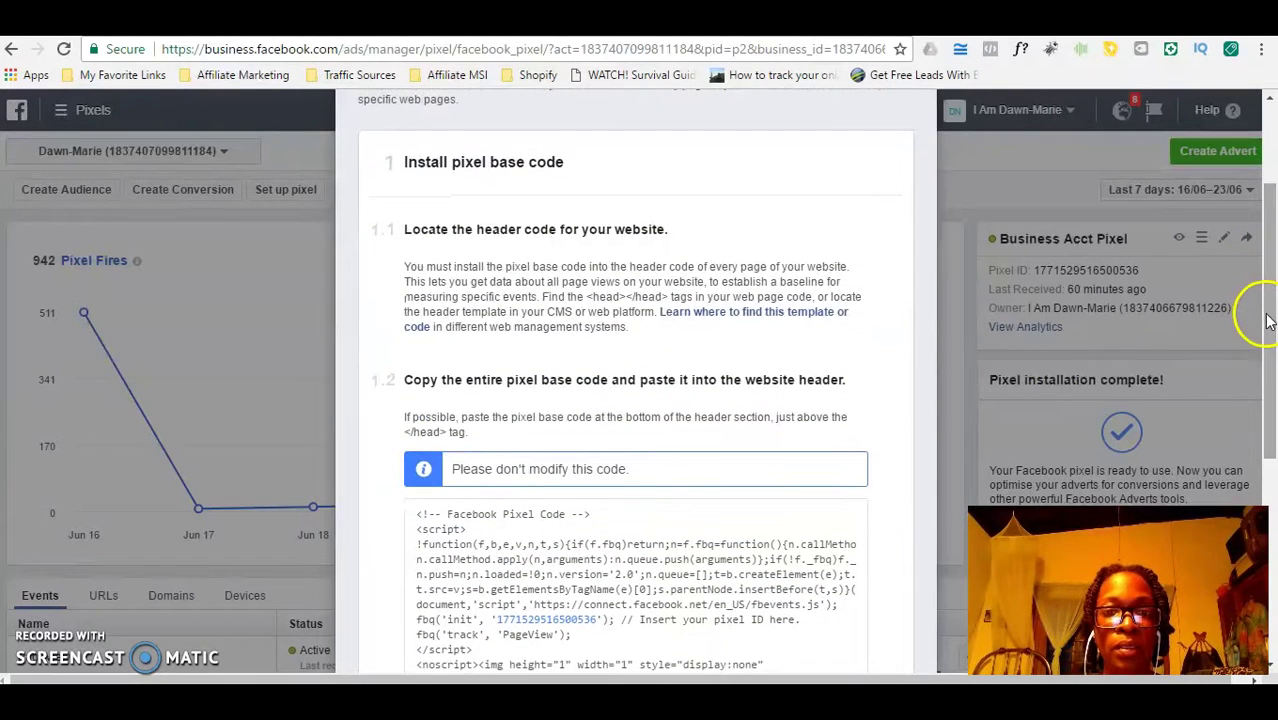
scroll(1258, 400, down, 4)
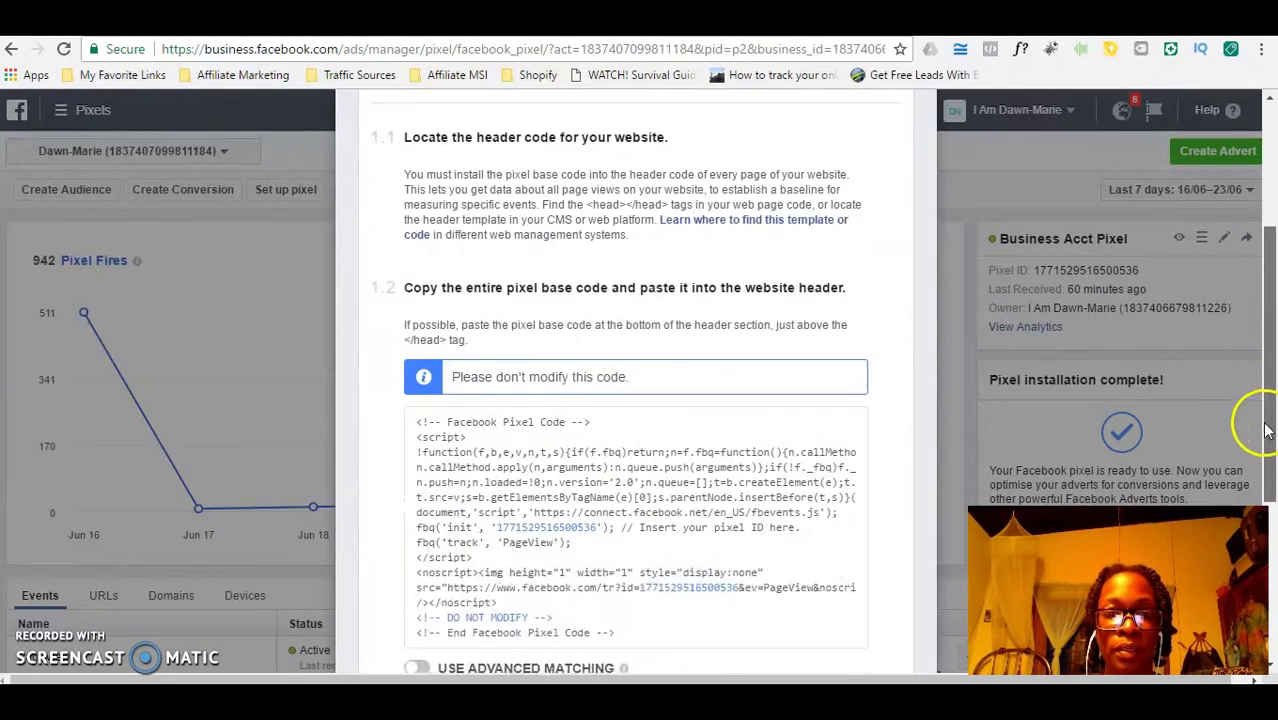
click(617, 443)
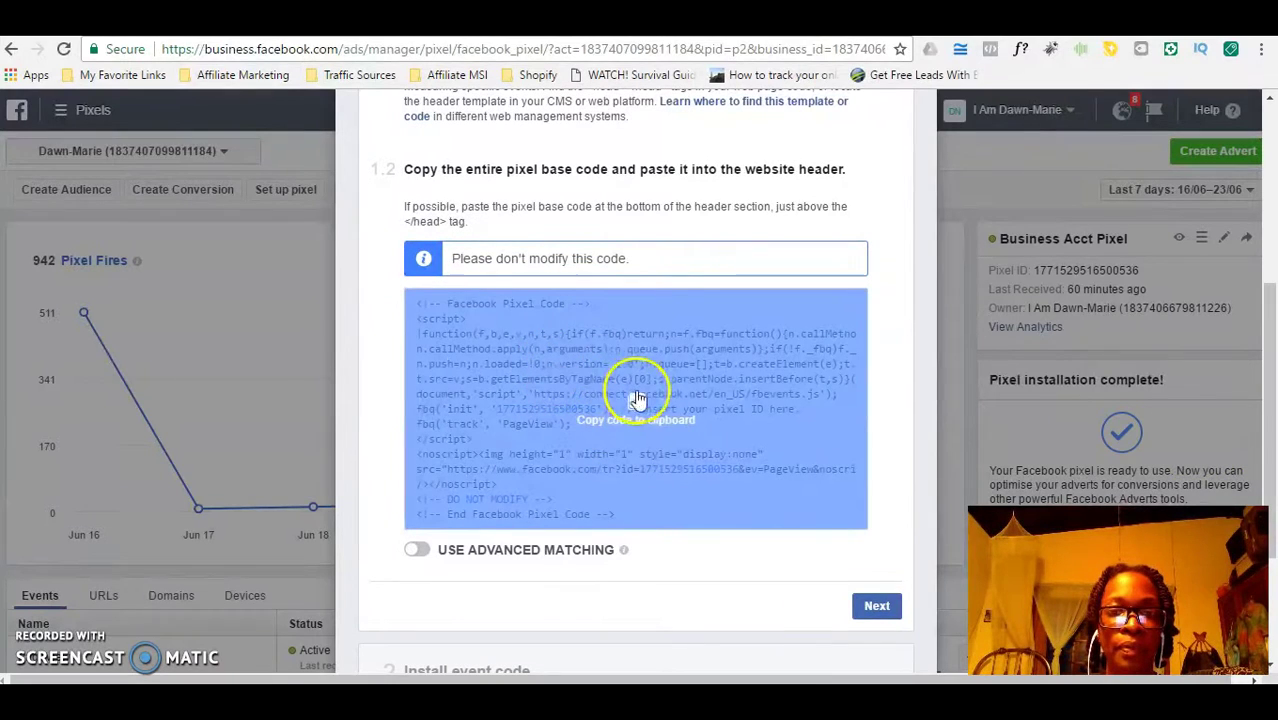
click(638, 409)
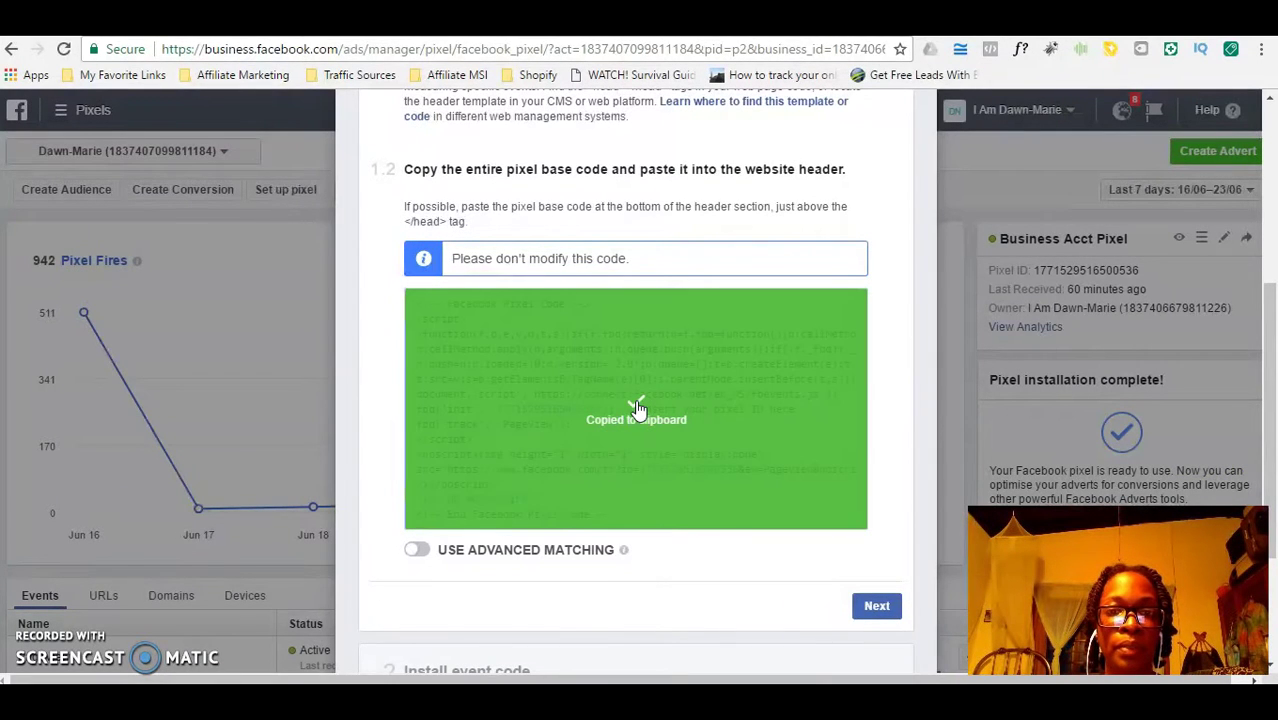
- Return to the Power Lead System webpage list and open the text editor of "Copy Industry Insider Divulges Hidden Secret!"
click(530, 222)
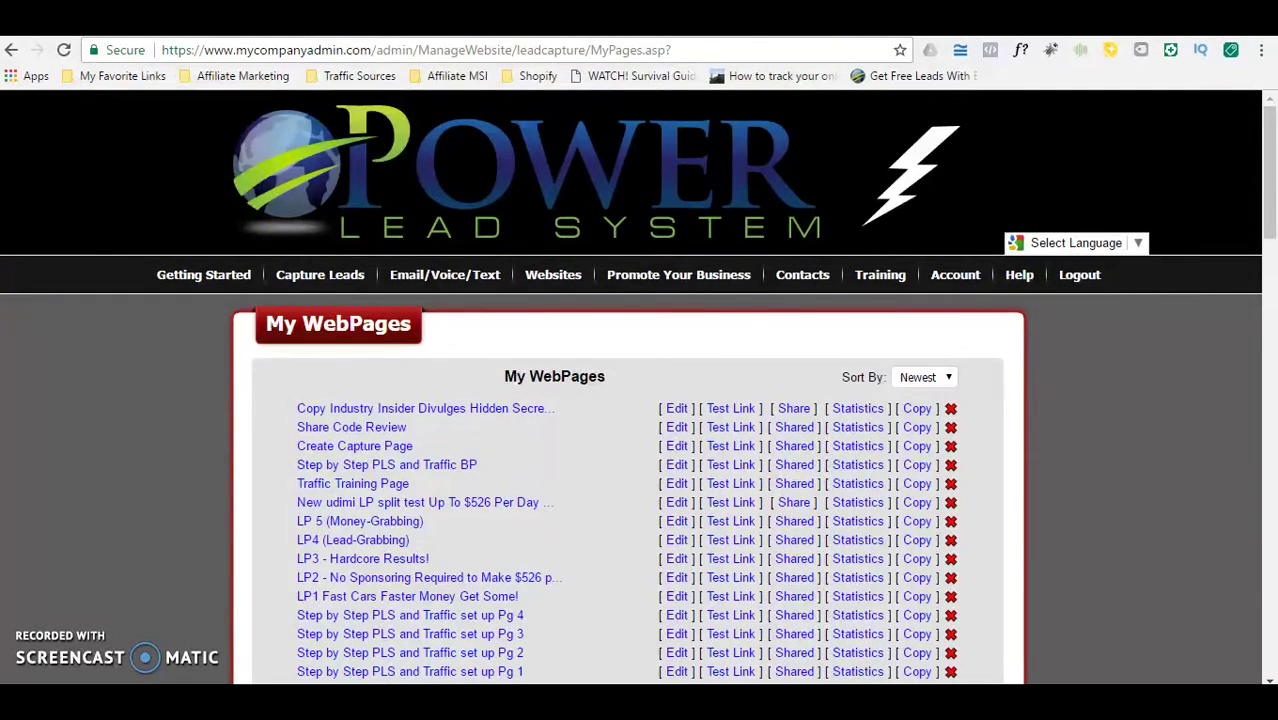
key(ctrl+Tab)
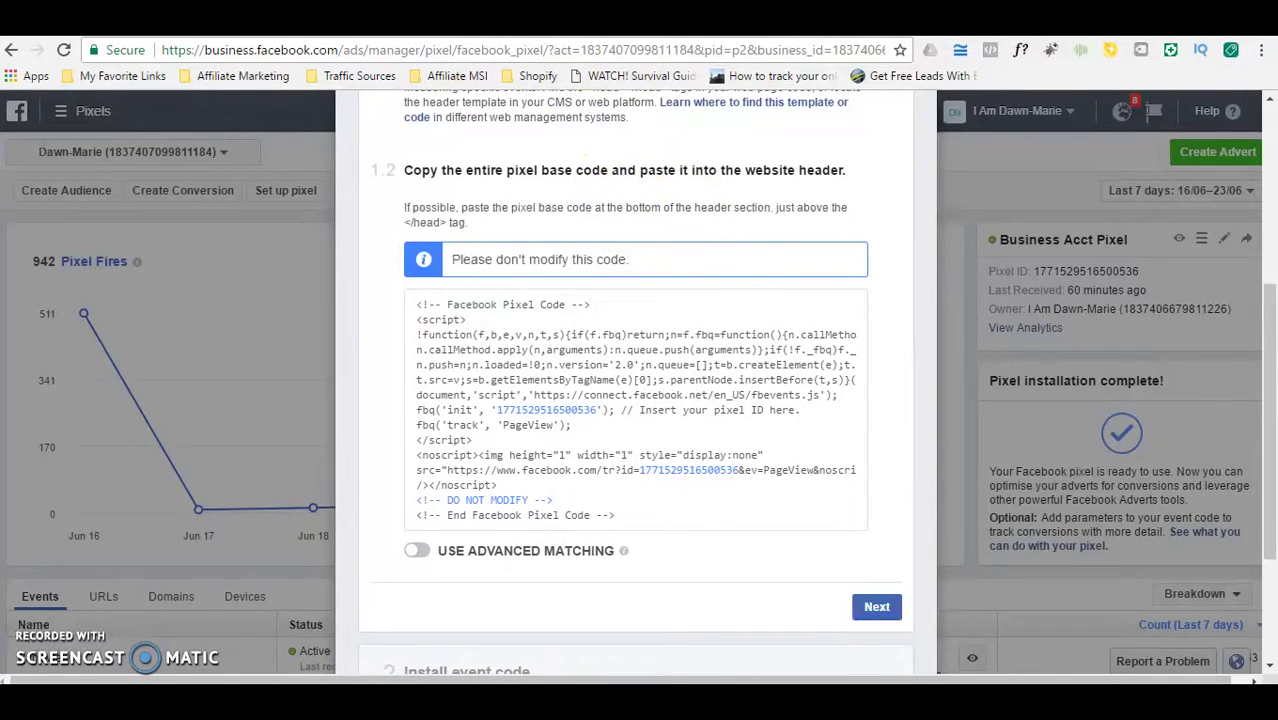
click(620, 28)
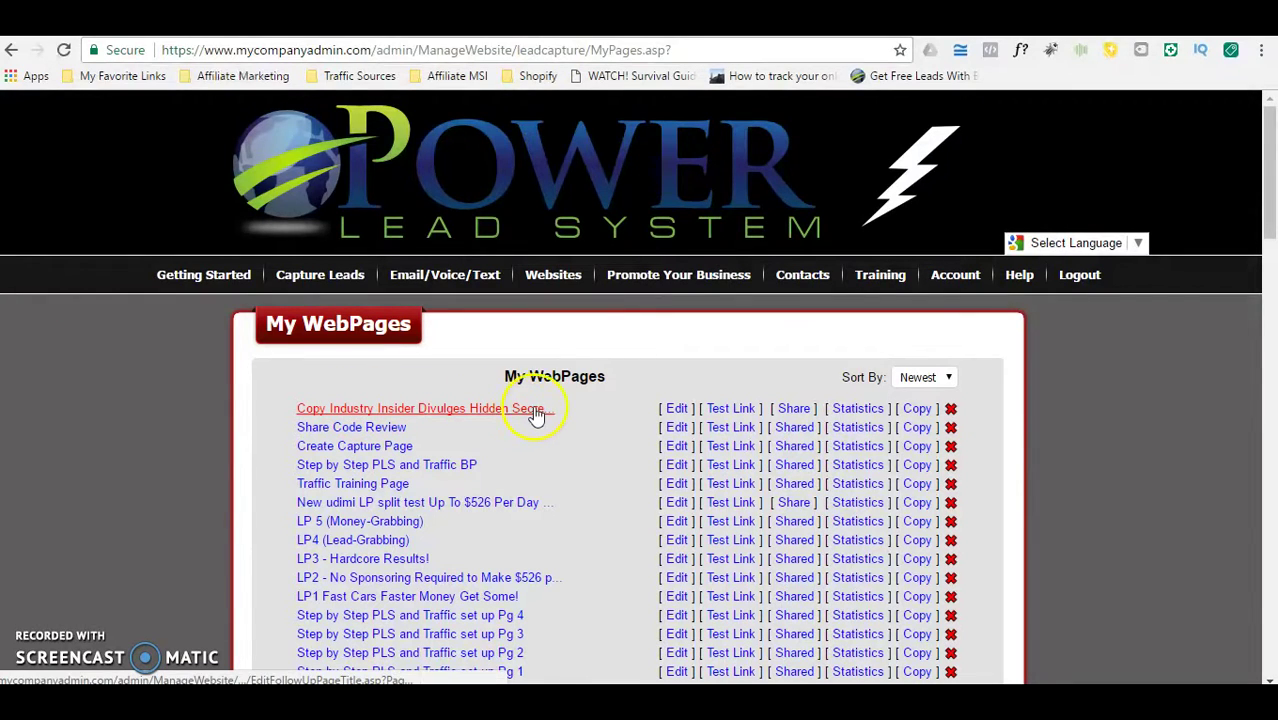
click(677, 410)
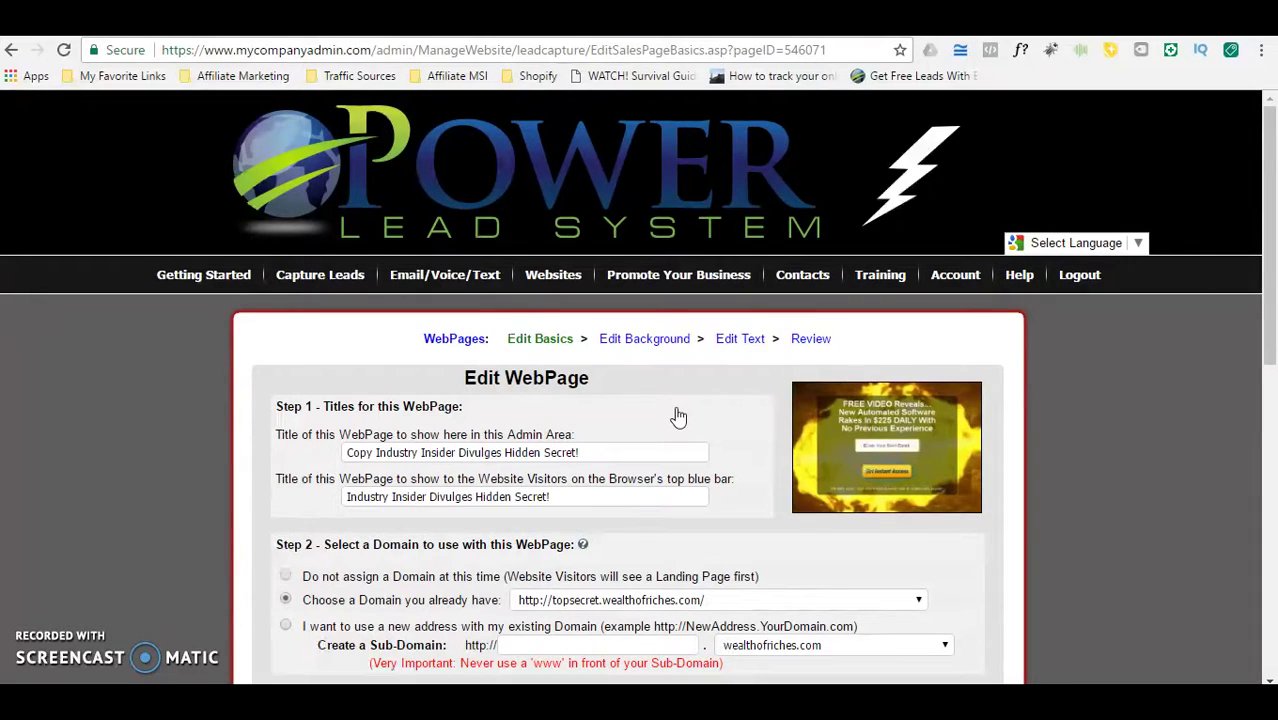
click(742, 340)
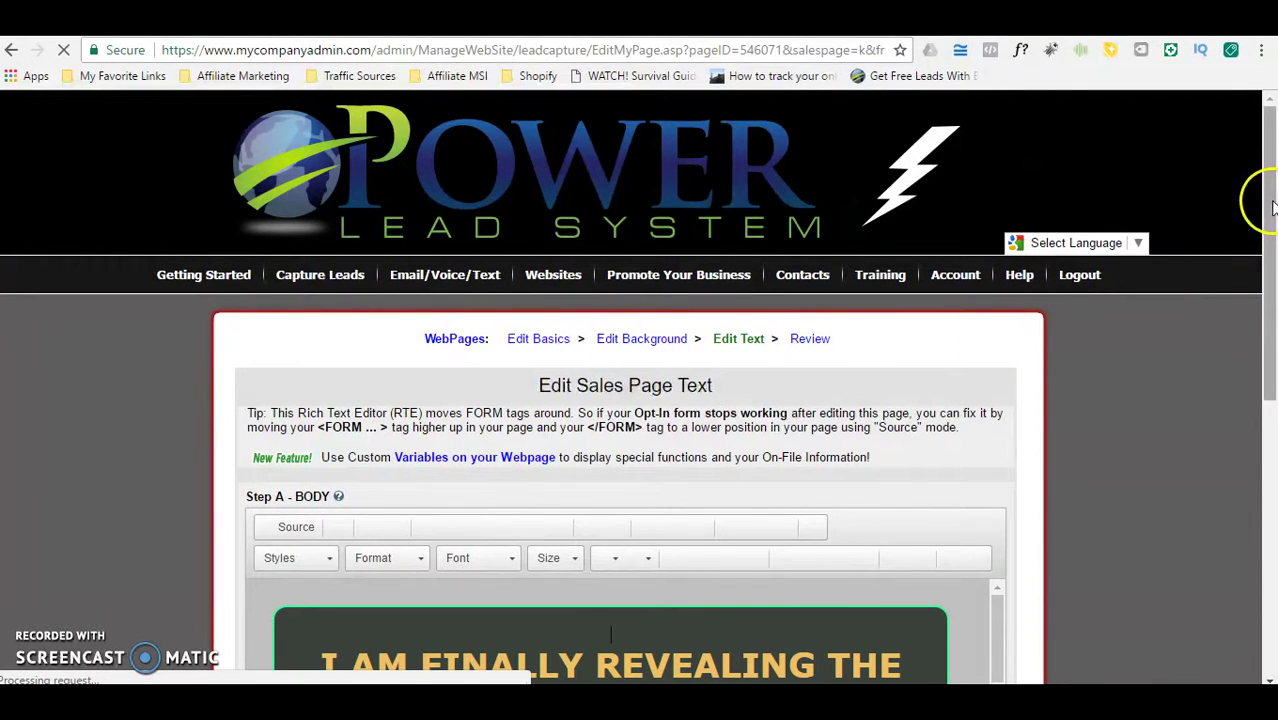
- Show the capture page's body as HTML source and find "/head" in it
drag(1266, 206, 1234, 287)
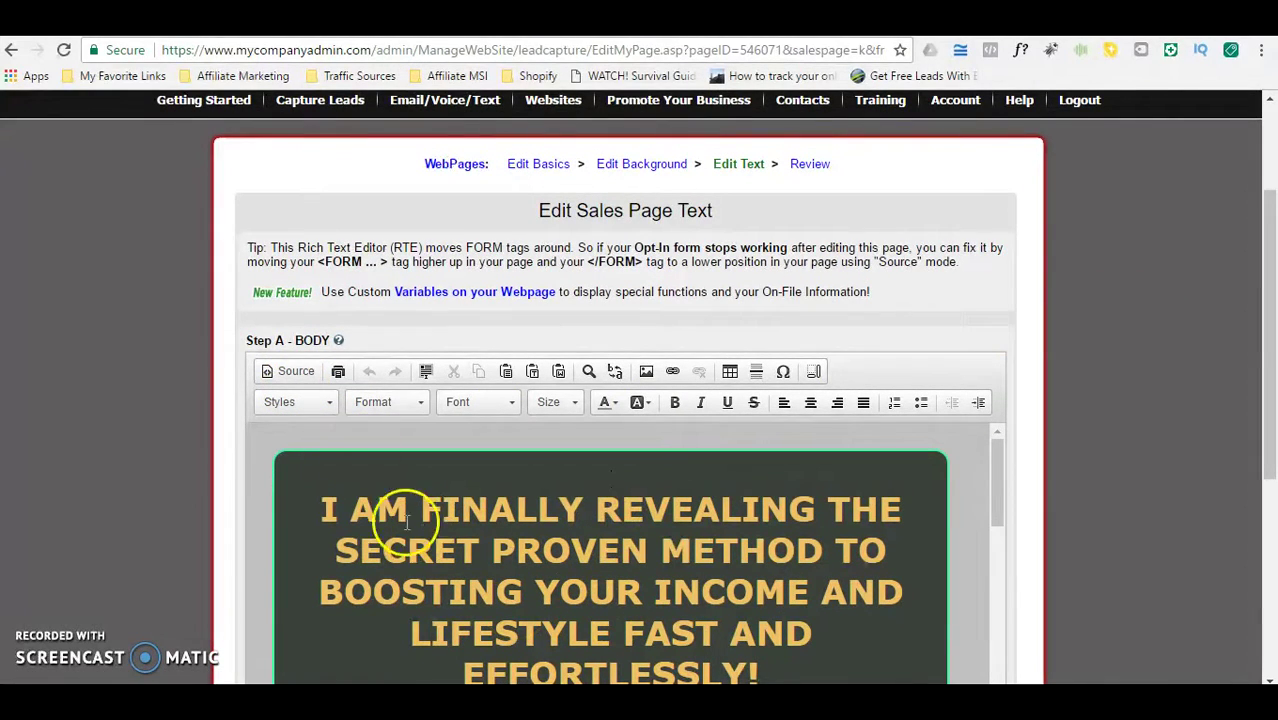
drag(1264, 328, 1215, 348)
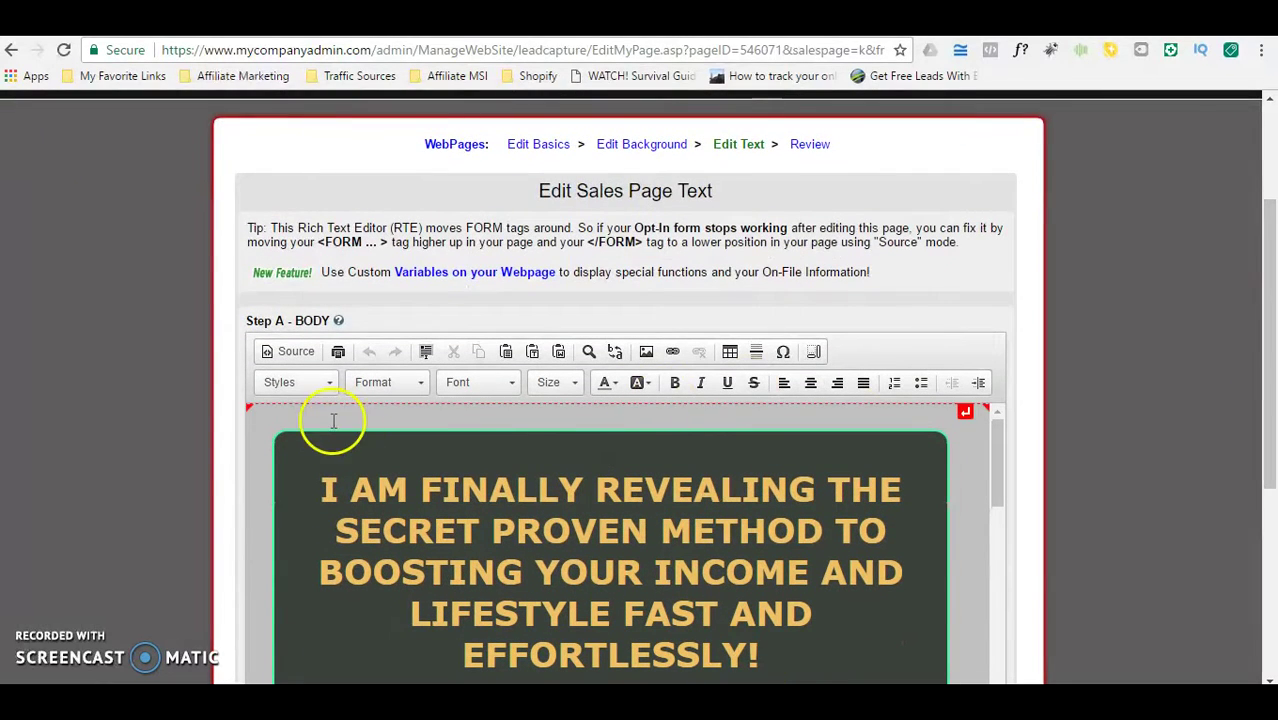
click(292, 353)
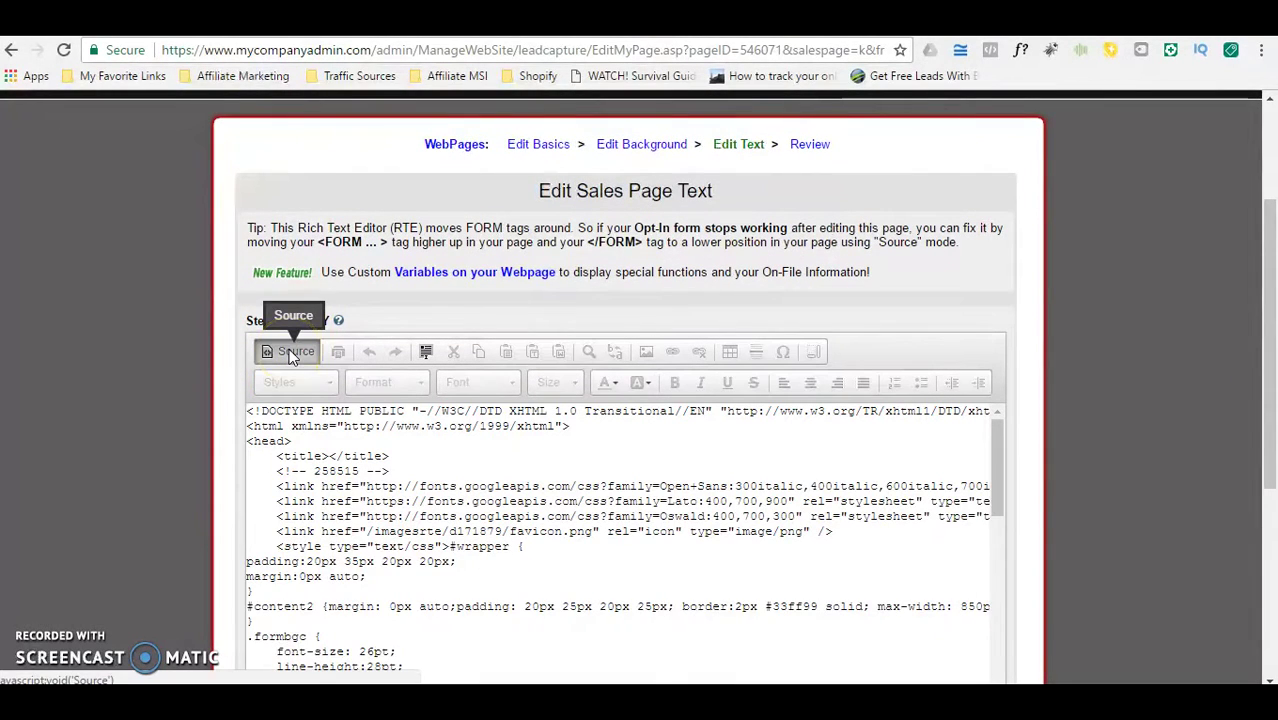
click(383, 500)
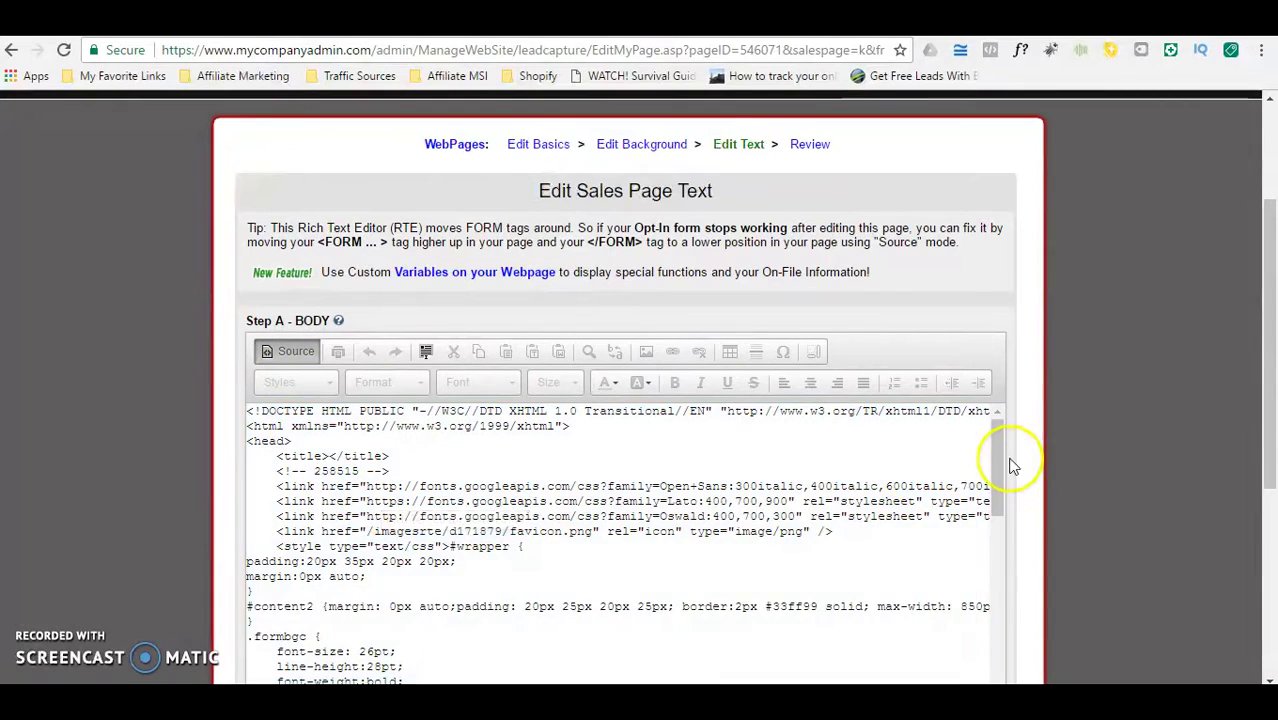
drag(998, 458, 998, 480)
click(686, 520)
key(ctrl+f)
text(/head)
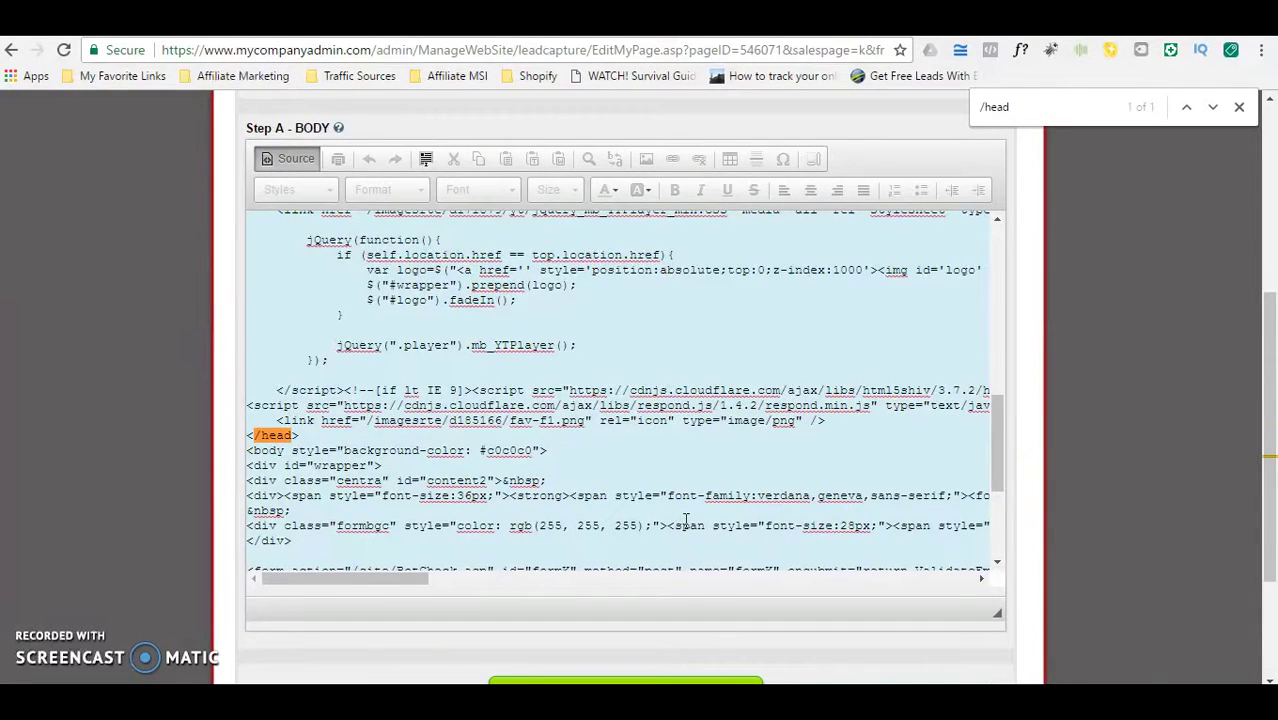
- Insert two empty lines just above the capture page's closing head tag and place the cursor on the first one
click(250, 436)
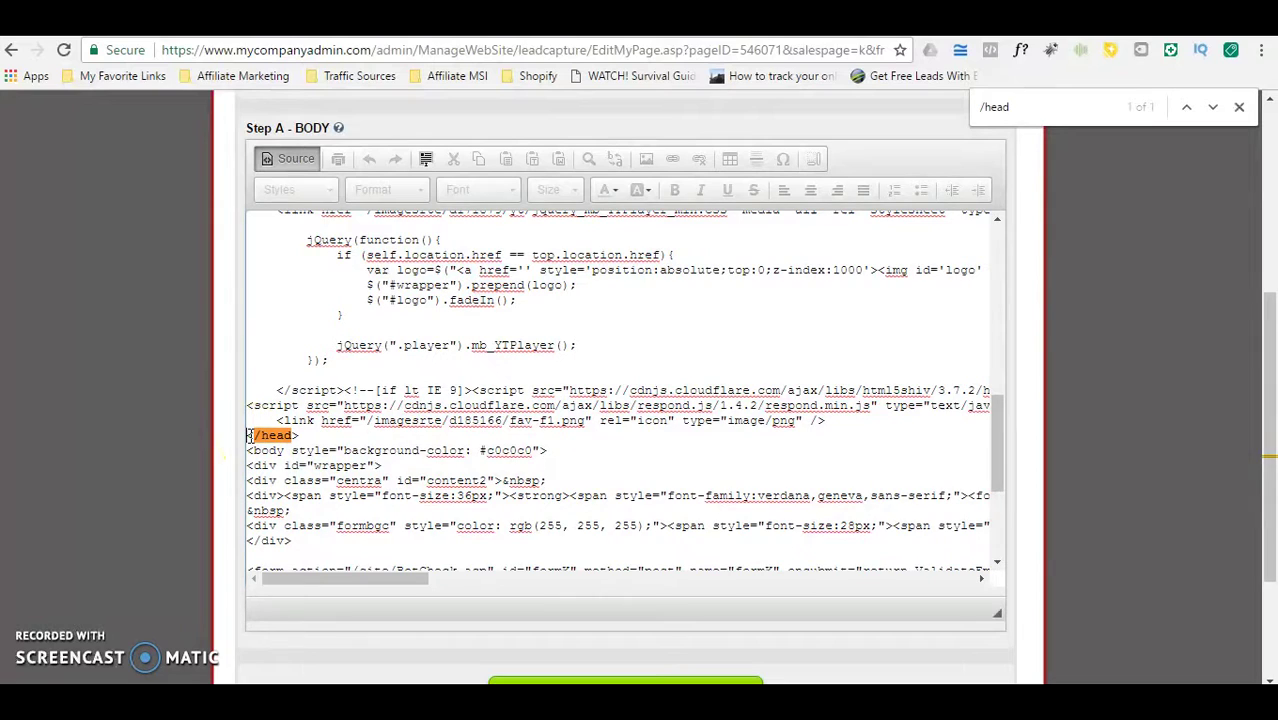
key(Return)
key(Return)
key(Up)
key(Up)
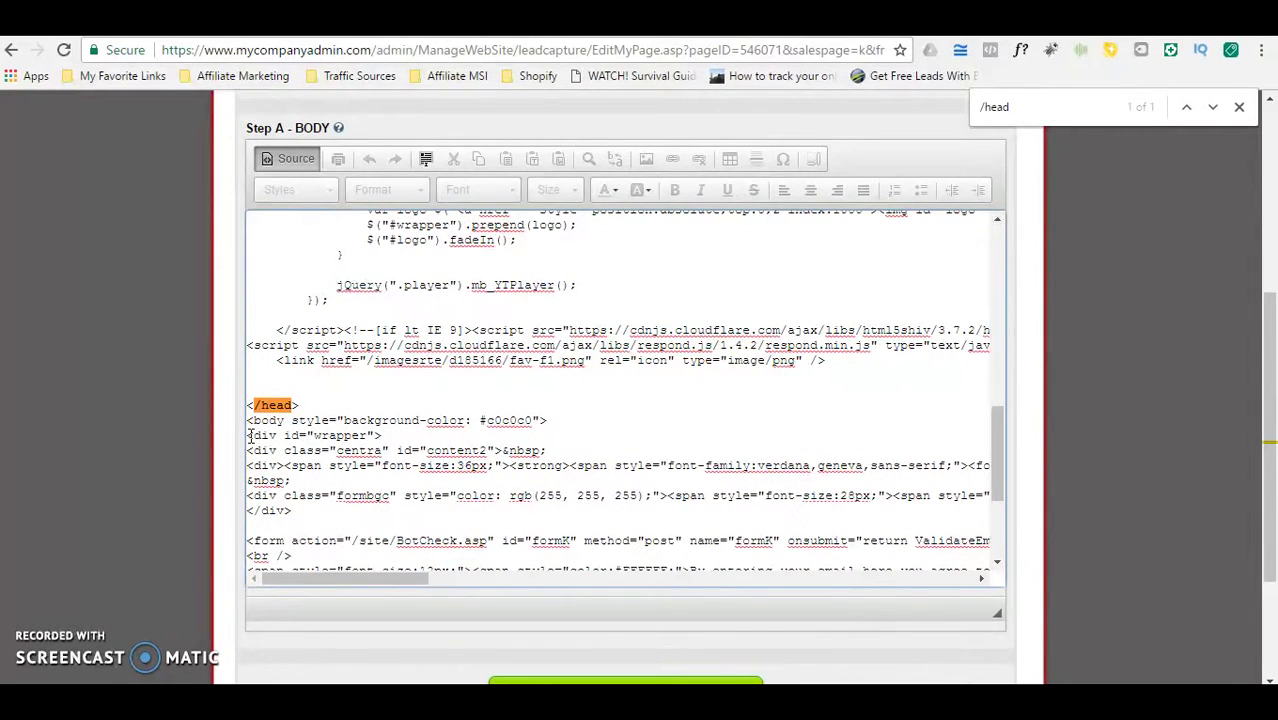
- Paste the copied Facebook pixel base code above the capture page's closing head tag and check where it sits
right_click(258, 380)
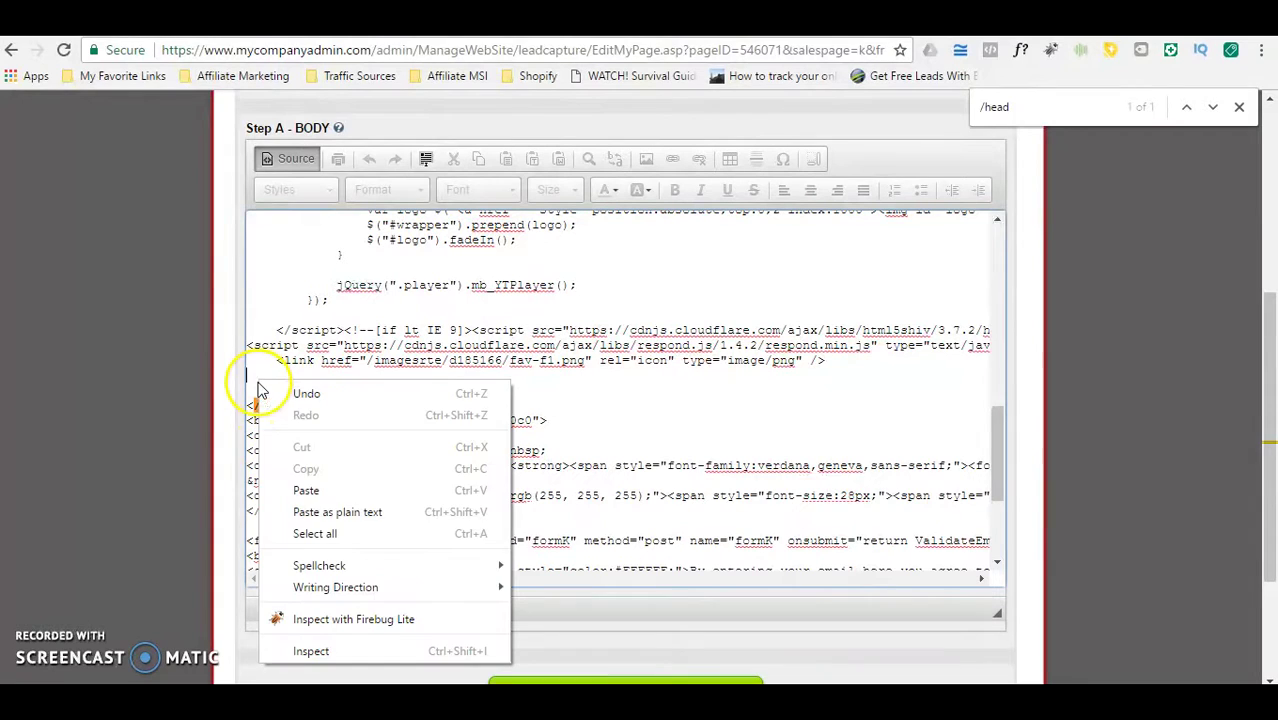
click(306, 490)
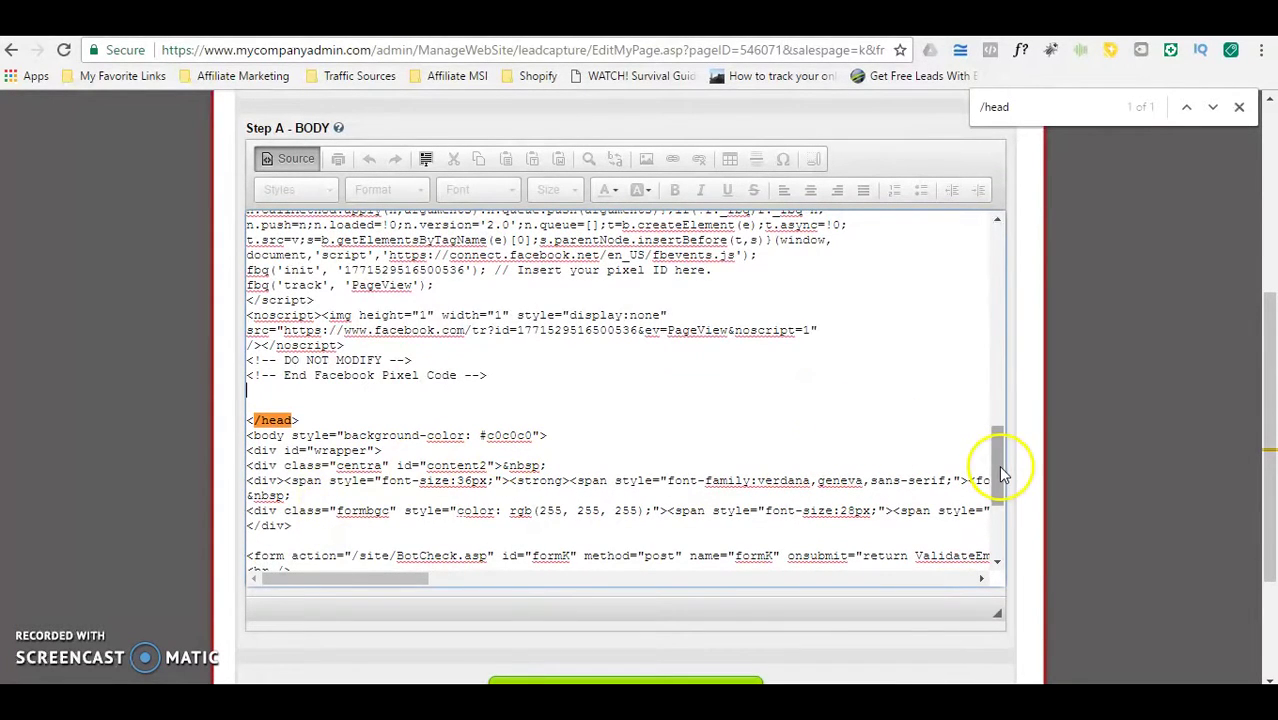
drag(997, 470, 1015, 418)
drag(1014, 428, 1000, 458)
scroll(1258, 440, up, 1)
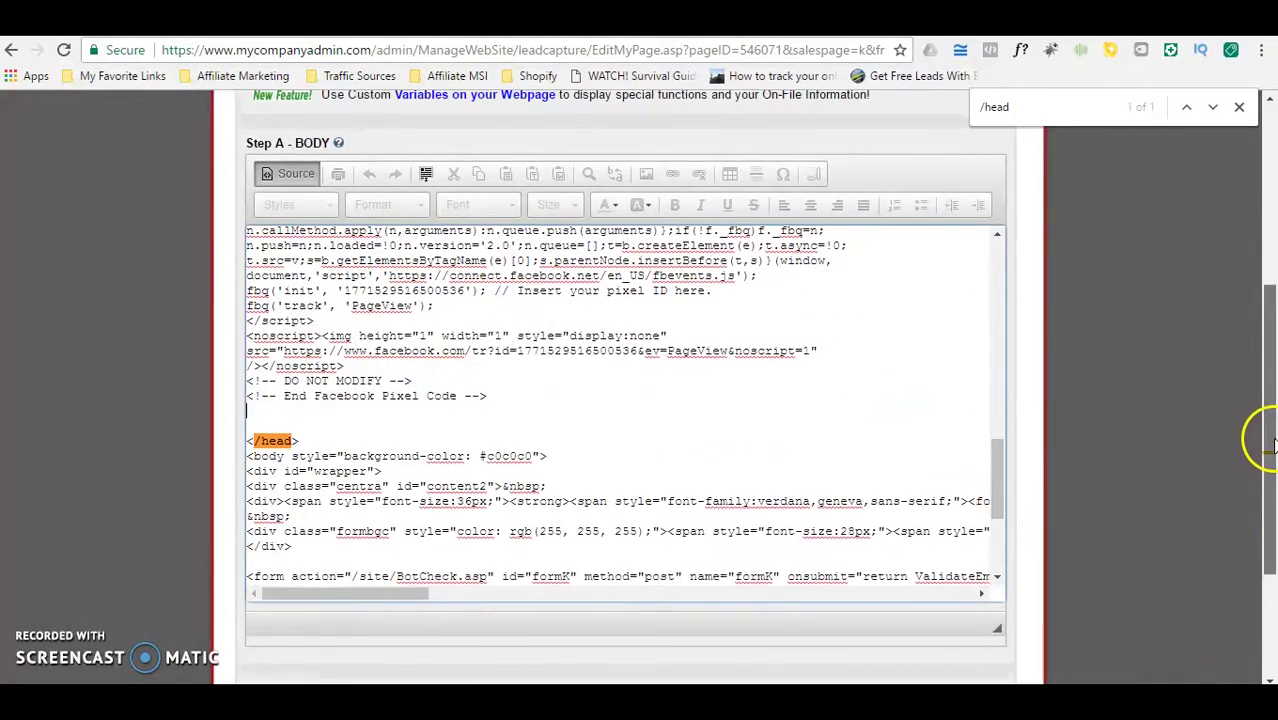
- Return the capture page's body from HTML source to the visual editor and save the changes
click(290, 177)
drag(1258, 357, 1258, 455)
click(583, 549)
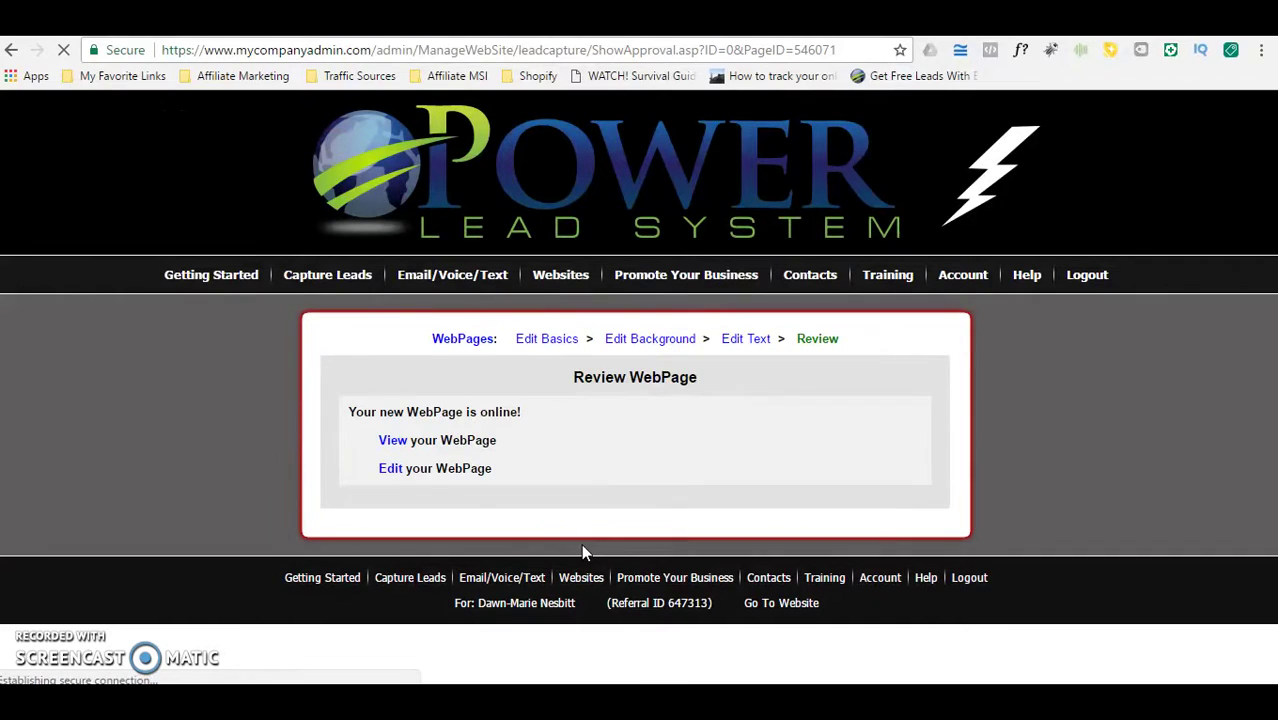
- Go back to the list of webpages and reopen the text editor of the bridge page "Step by Step PLS and Traffic BP"
click(456, 343)
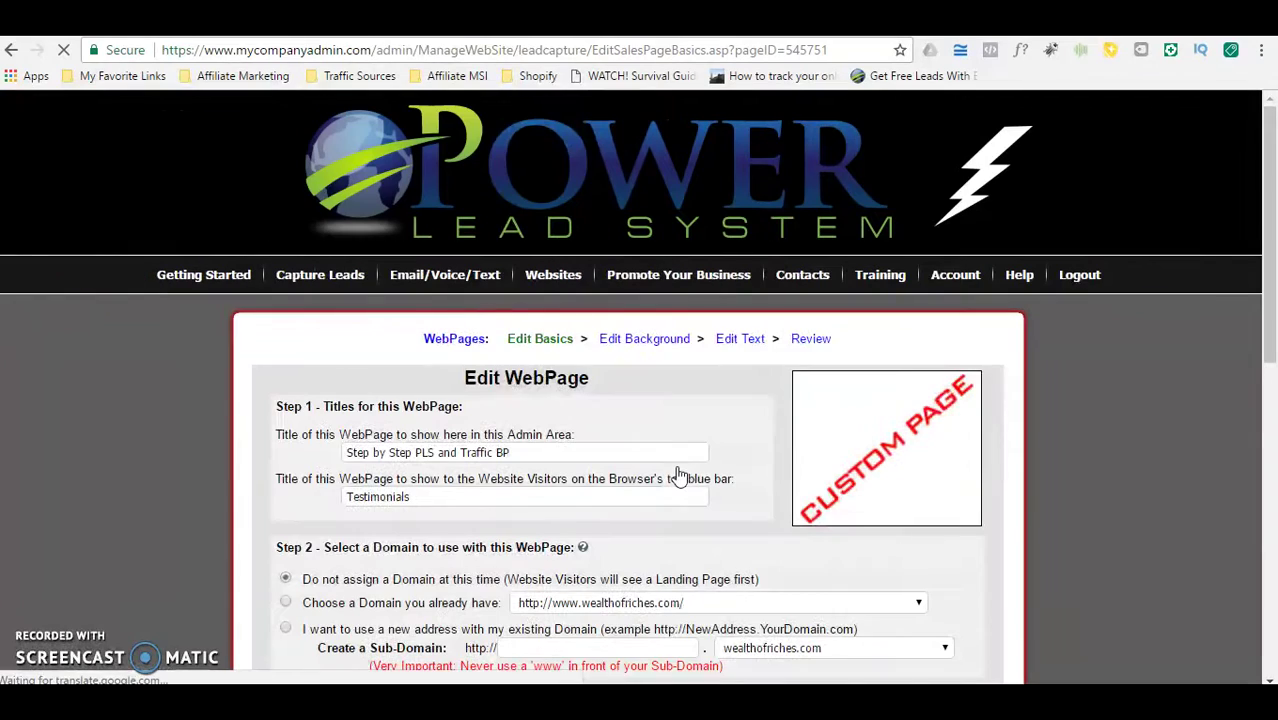
click(745, 338)
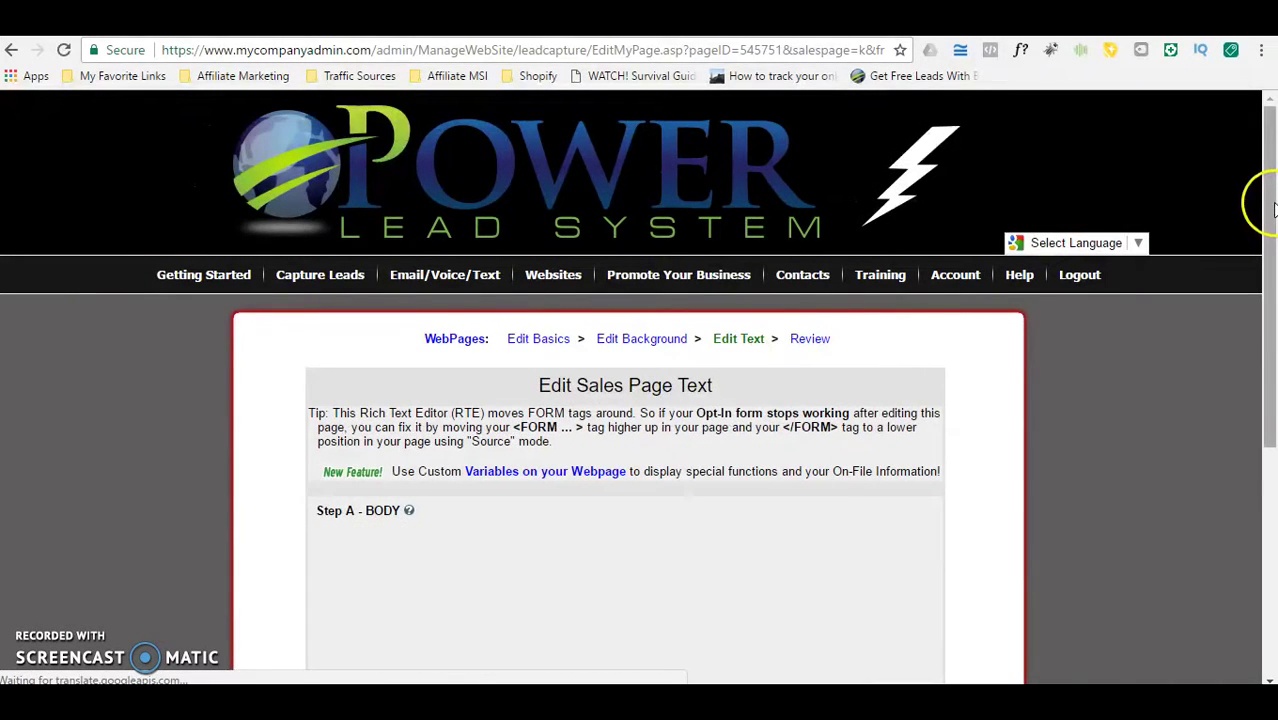
drag(1272, 207, 1270, 315)
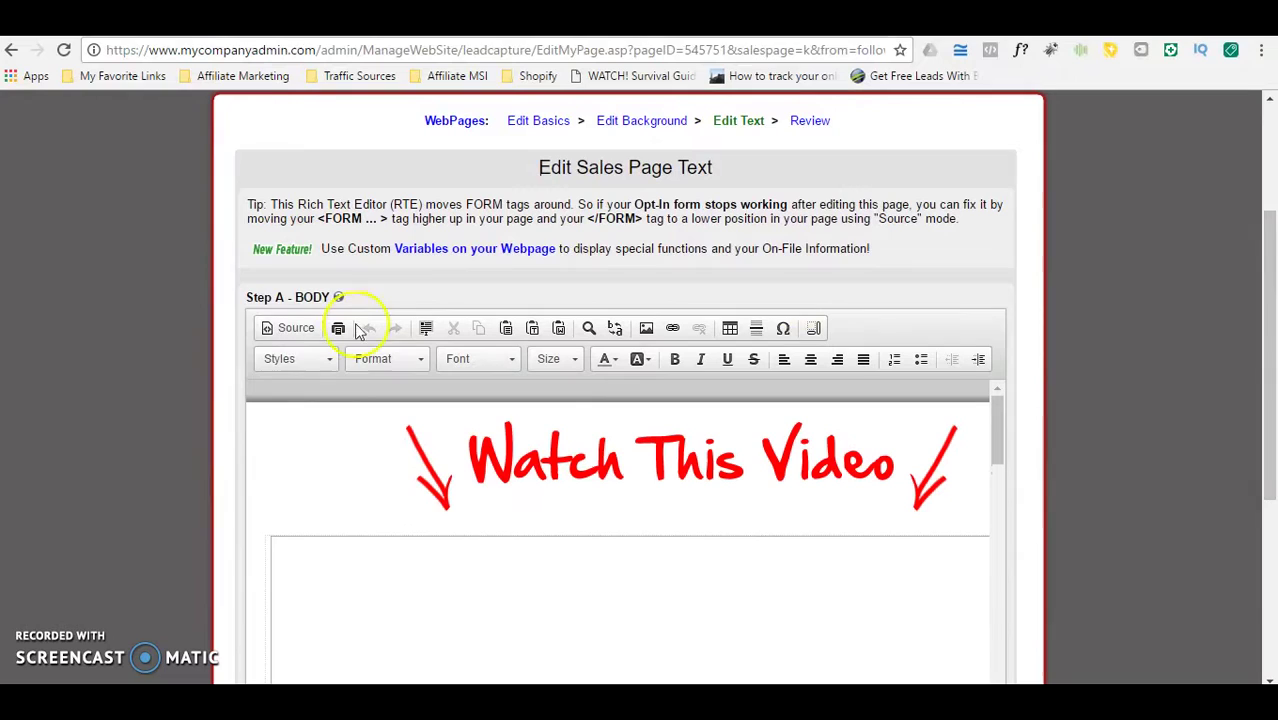
- Show the bridge page's body as HTML source and find "/head" in it
click(287, 329)
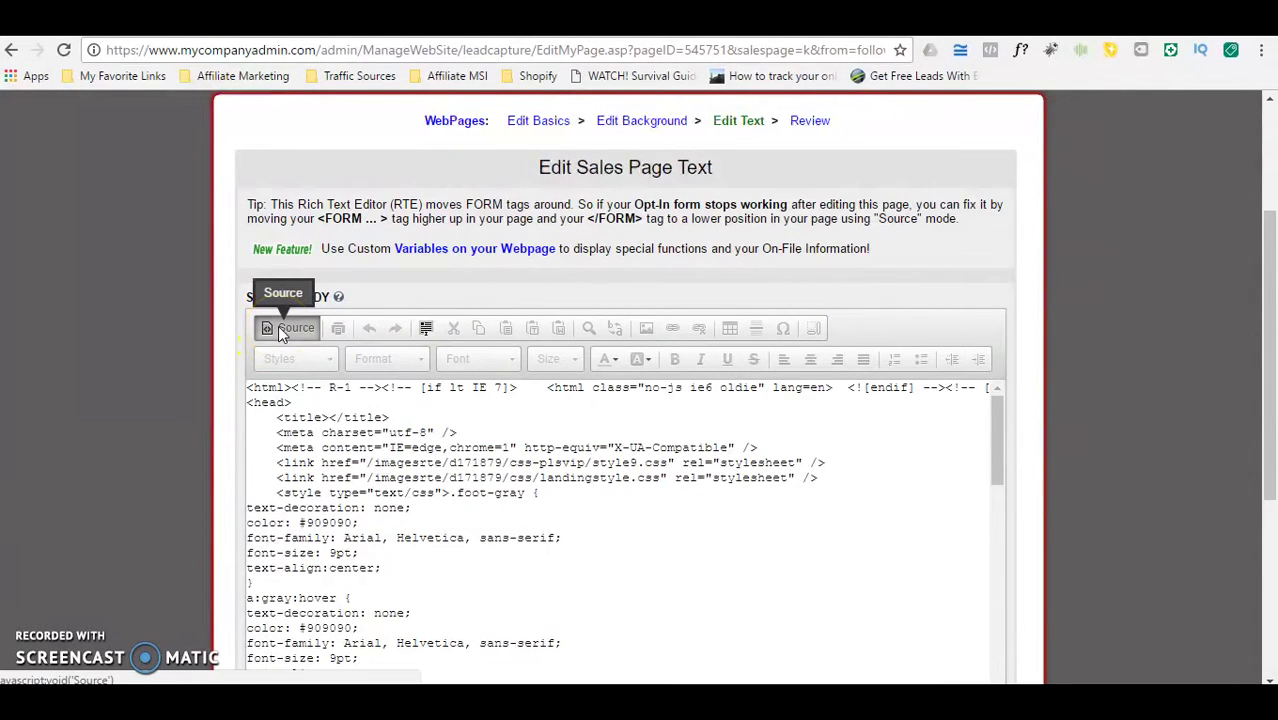
click(510, 490)
key(ctrl+a)
key(ctrl+f)
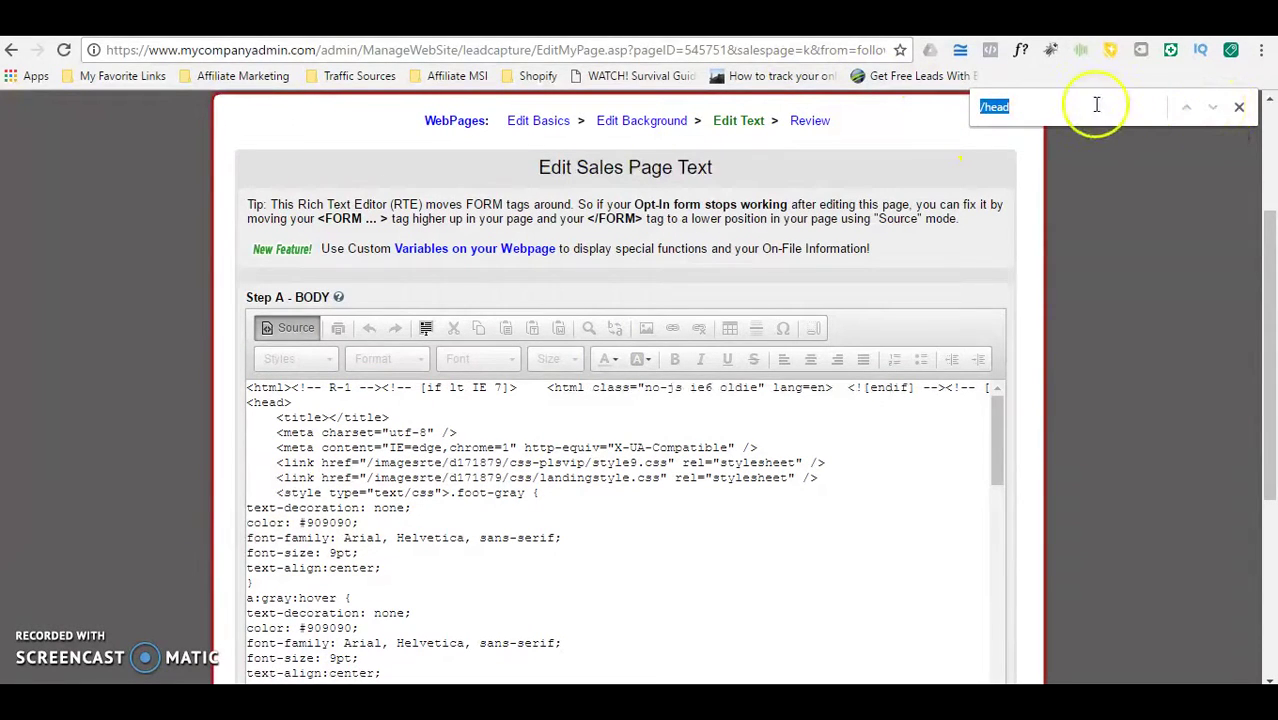
key(Return)
click(456, 314)
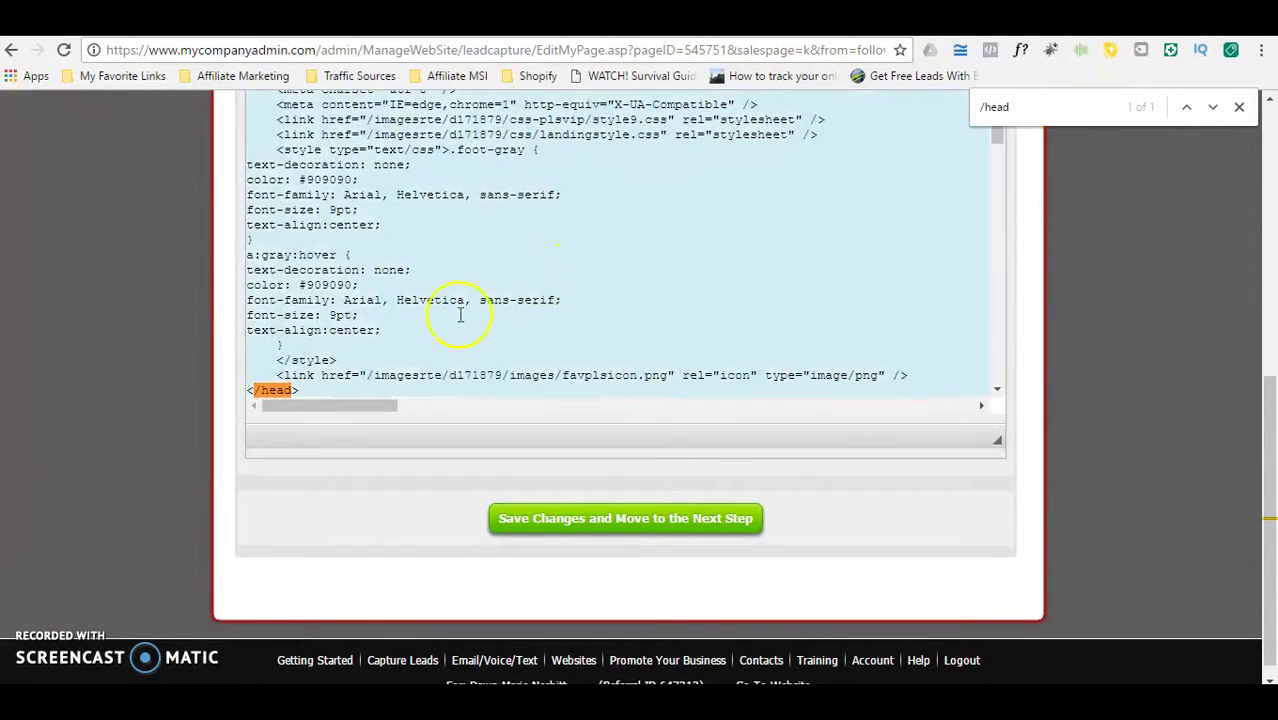
- Insert the copied Facebook pixel base code on a new line just above the bridge page's closing head tag
click(251, 390)
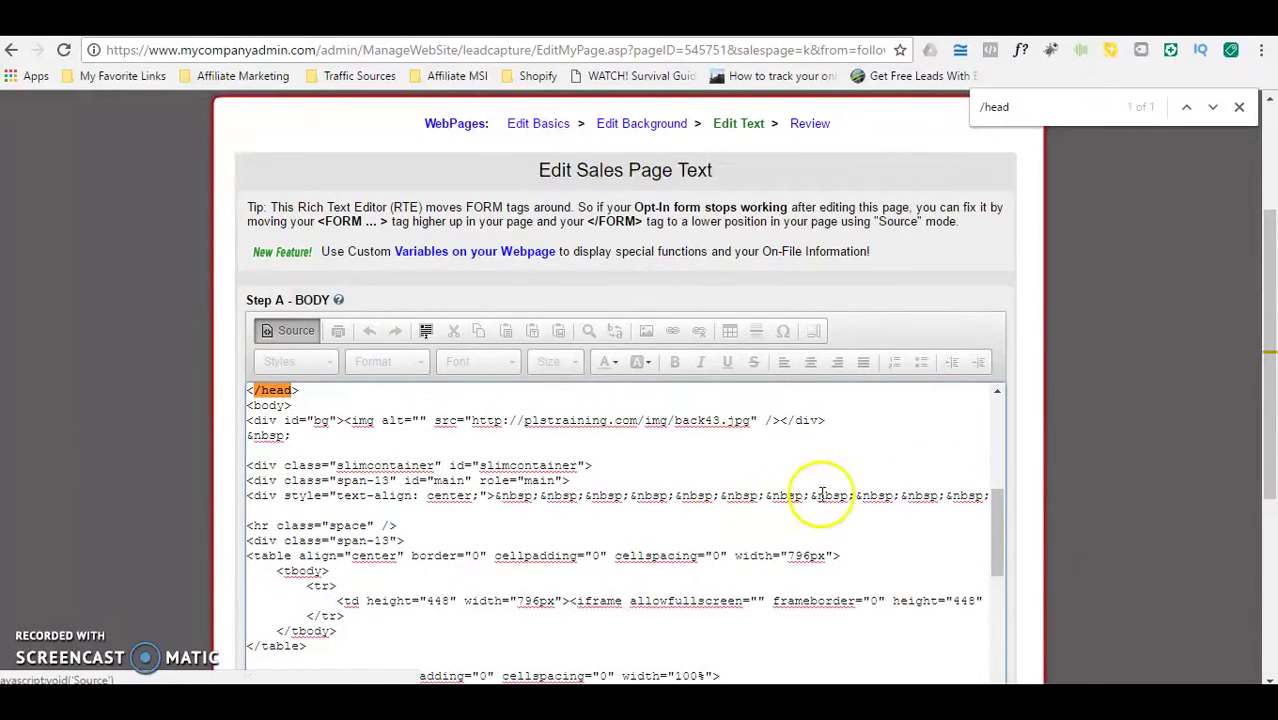
click(997, 390)
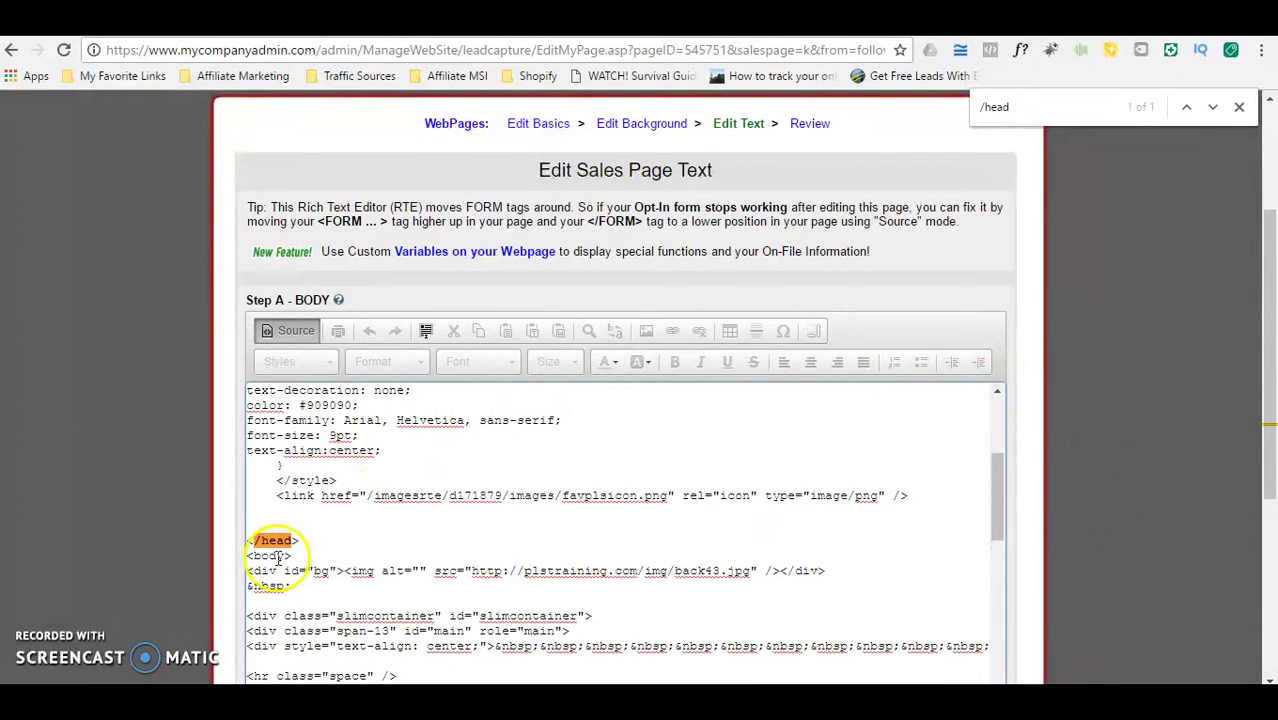
right_click(255, 512)
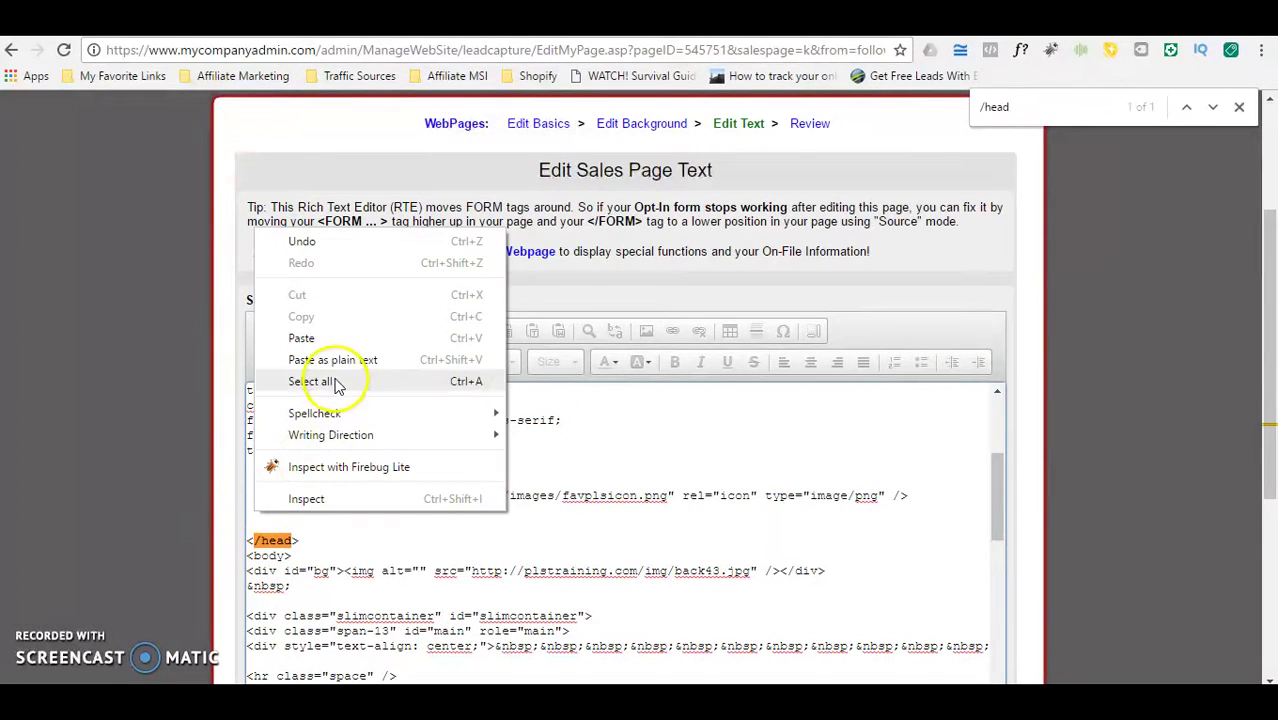
click(302, 339)
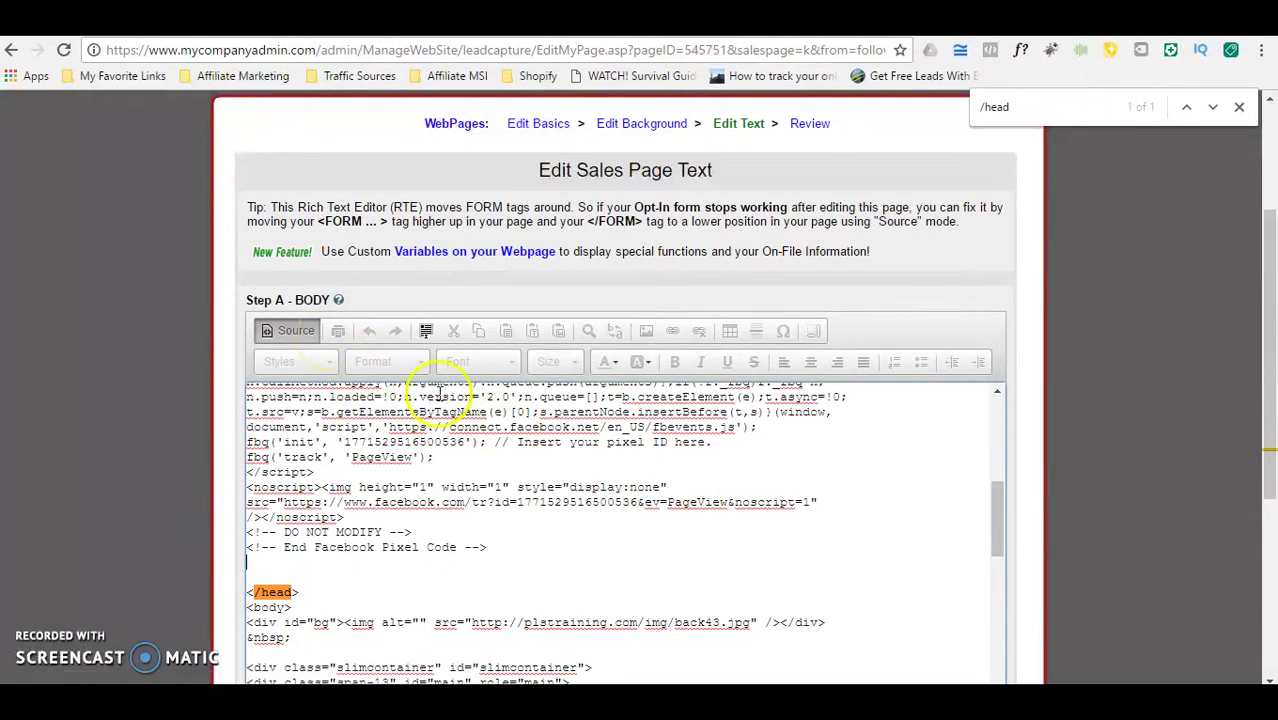
- Return the bridge page's body from HTML source to the visual editor and save the changes
click(280, 333)
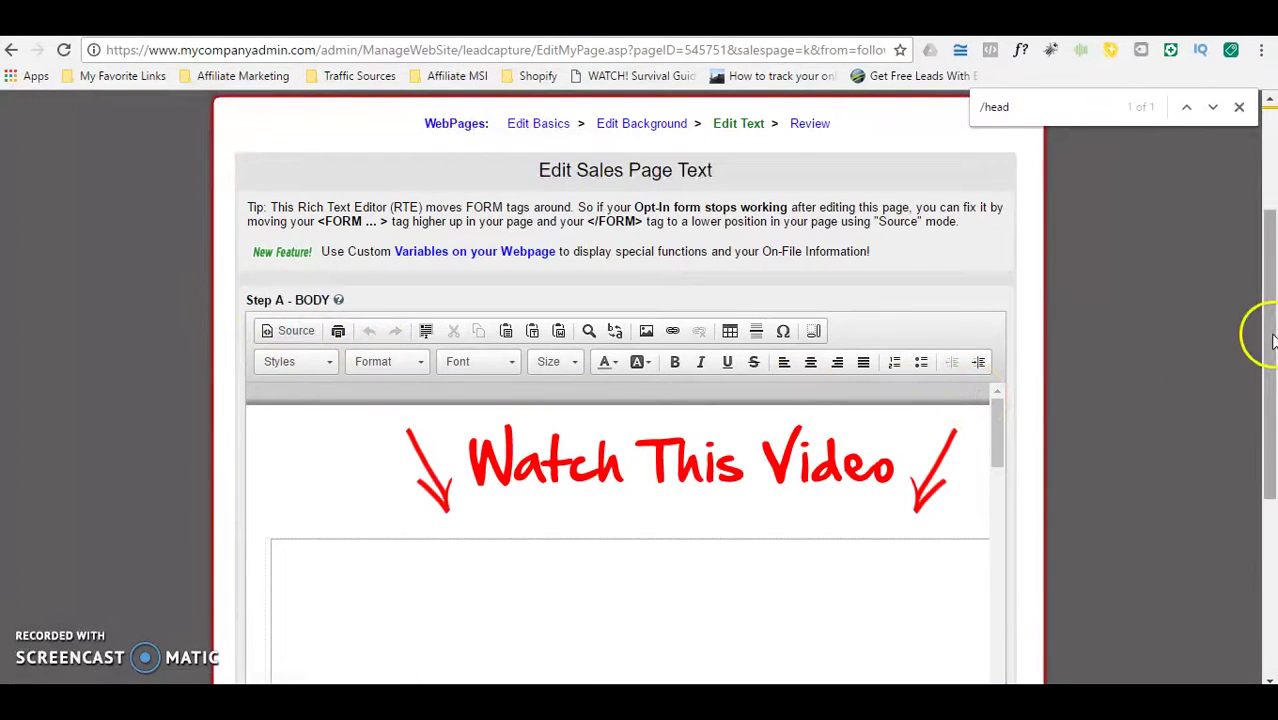
scroll(1255, 460, down, 3)
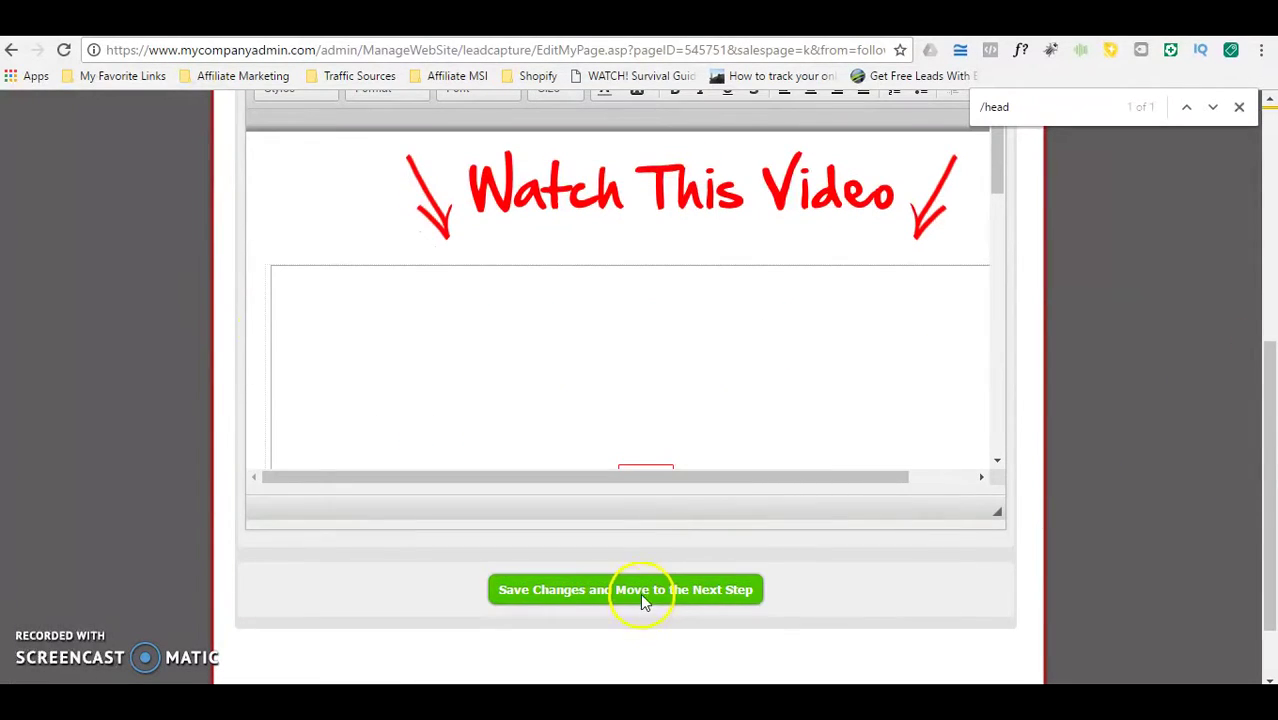
click(640, 590)
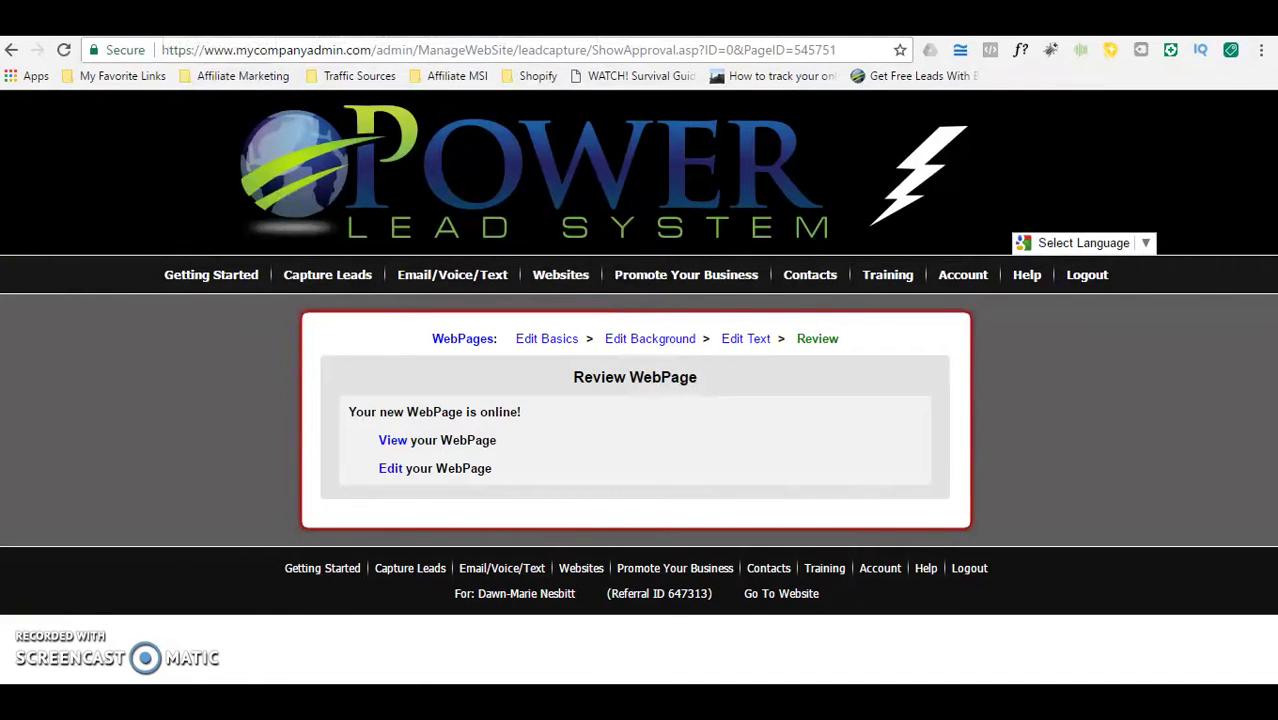
- Switch to the Facebook pixel setup and advance from the base code to the "Install event code" stage
key(ctrl+Tab)
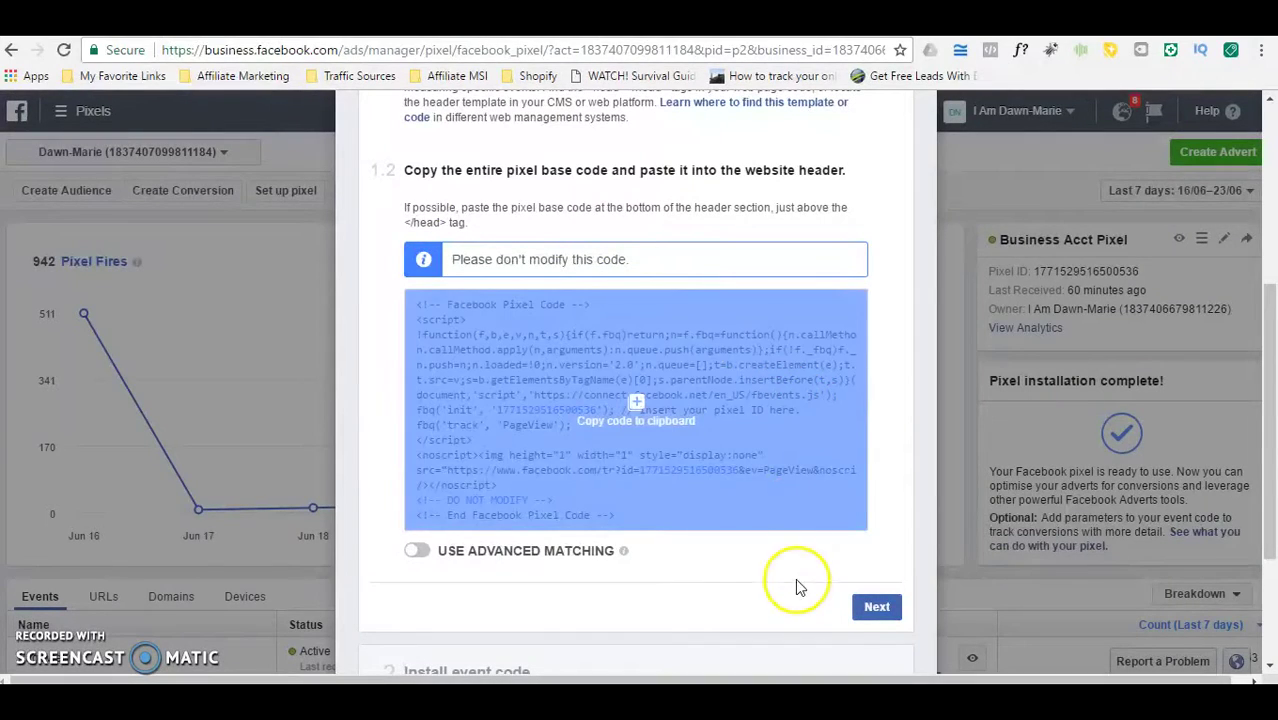
drag(1273, 380, 1250, 436)
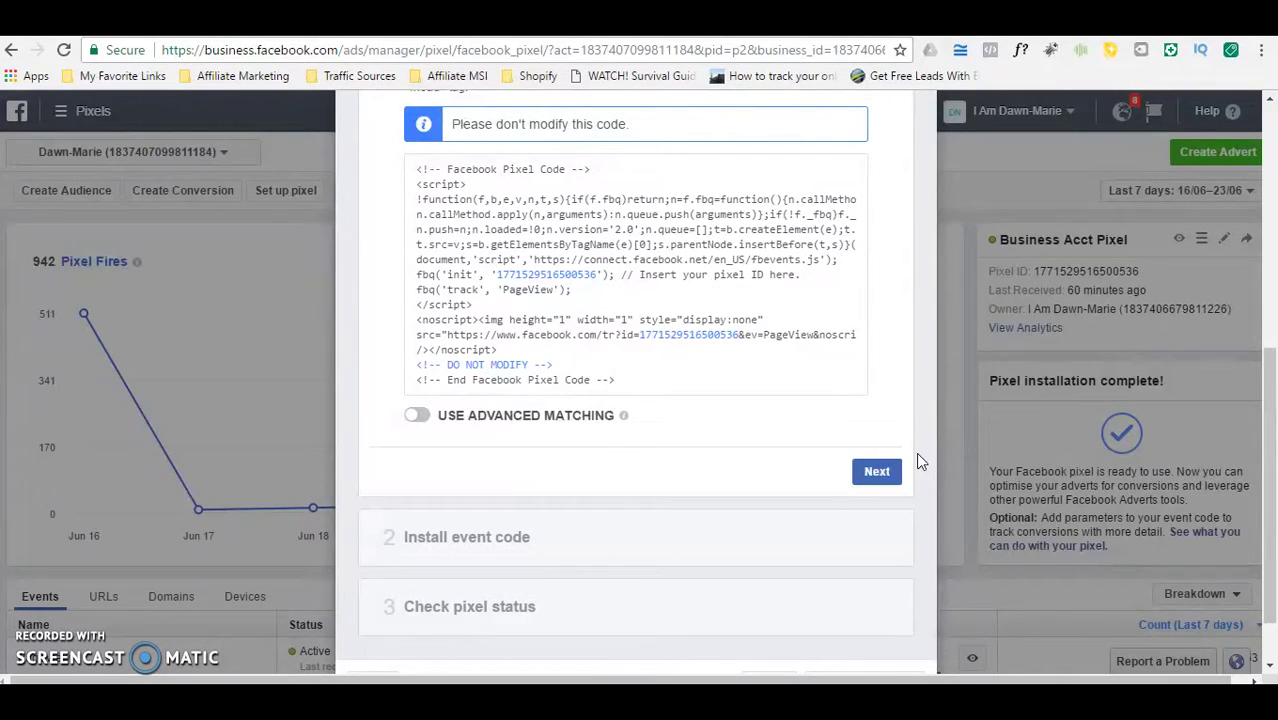
click(895, 478)
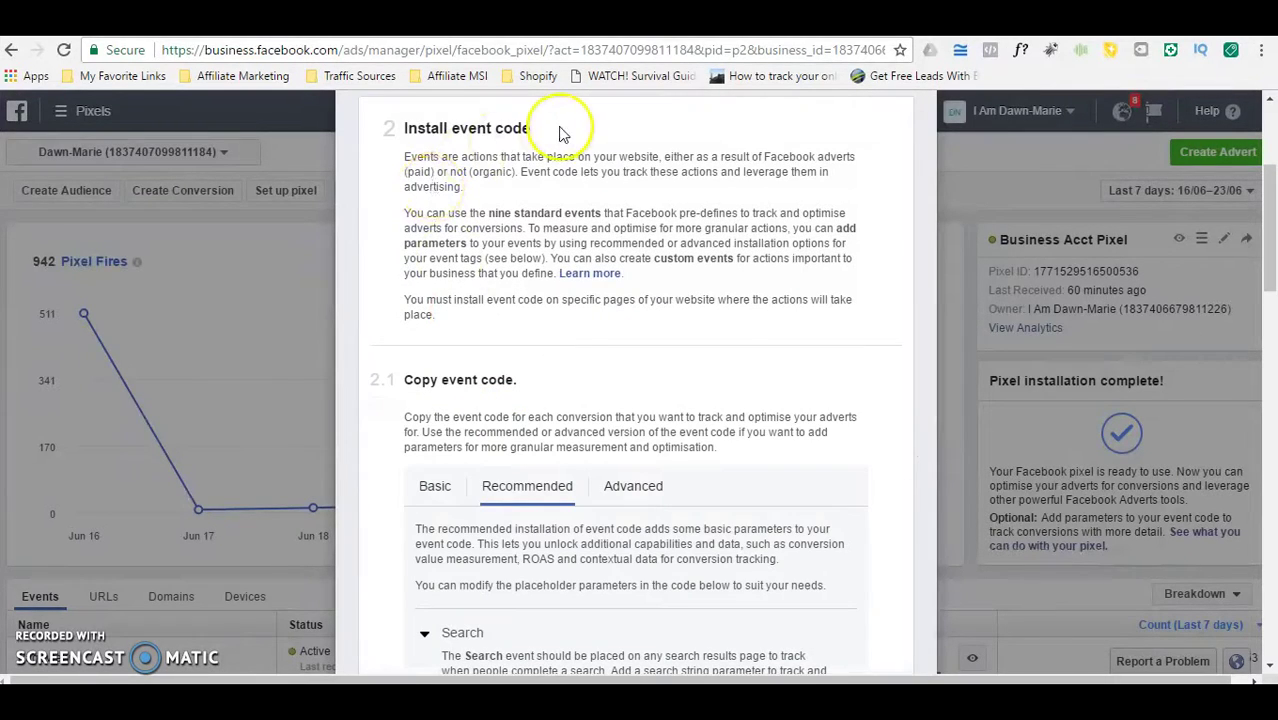
- Show the Basic event codes, expand the Lead event and copy its code to the clipboard
drag(1268, 200, 1268, 262)
click(435, 336)
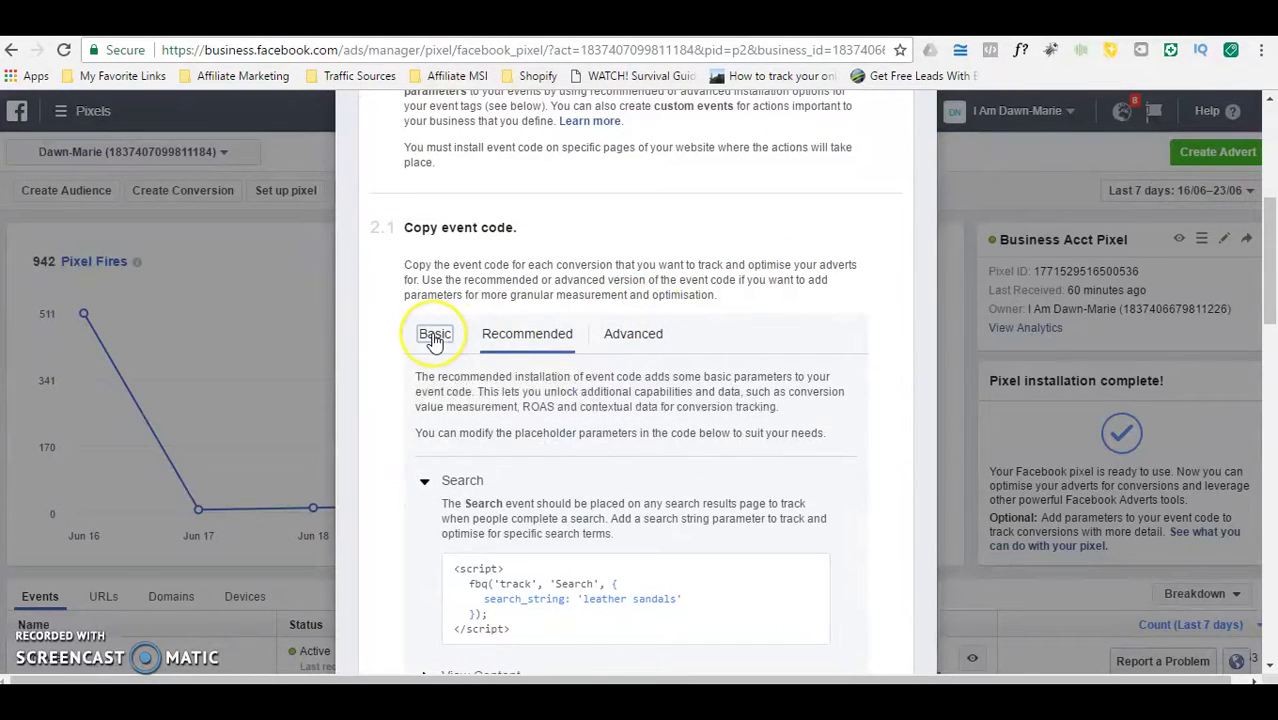
drag(1270, 297, 1270, 377)
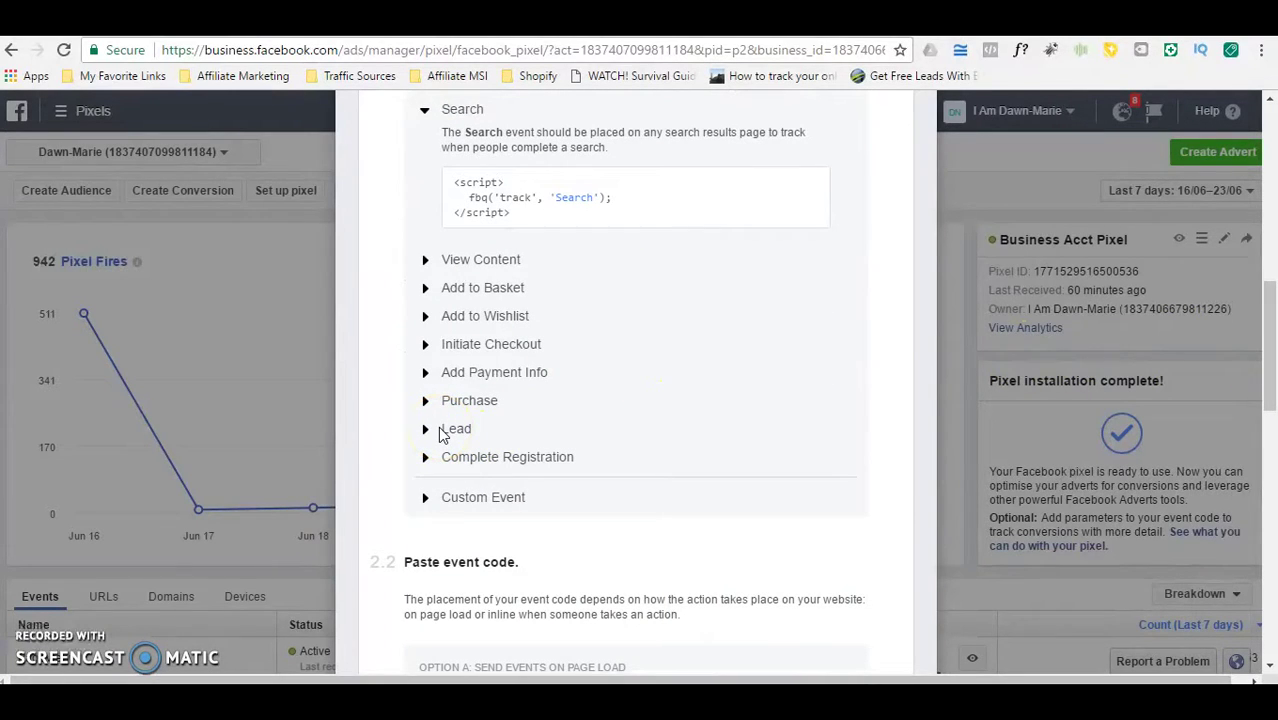
click(427, 430)
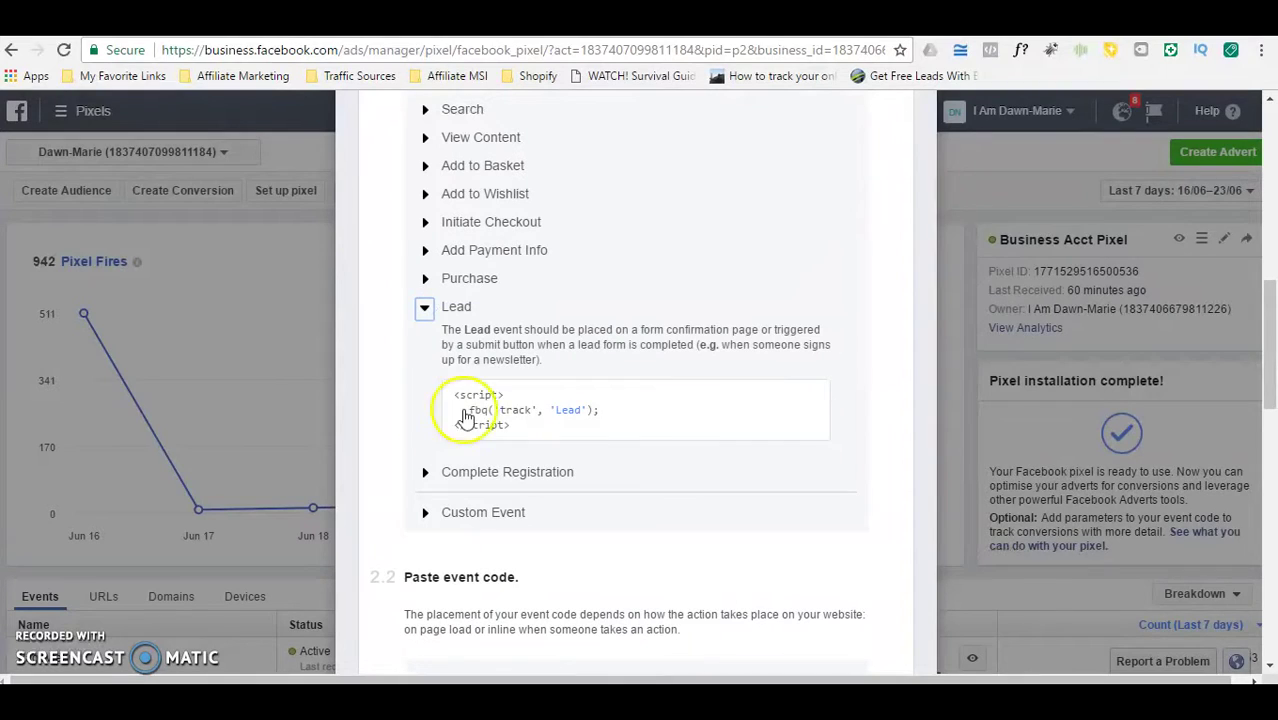
click(638, 418)
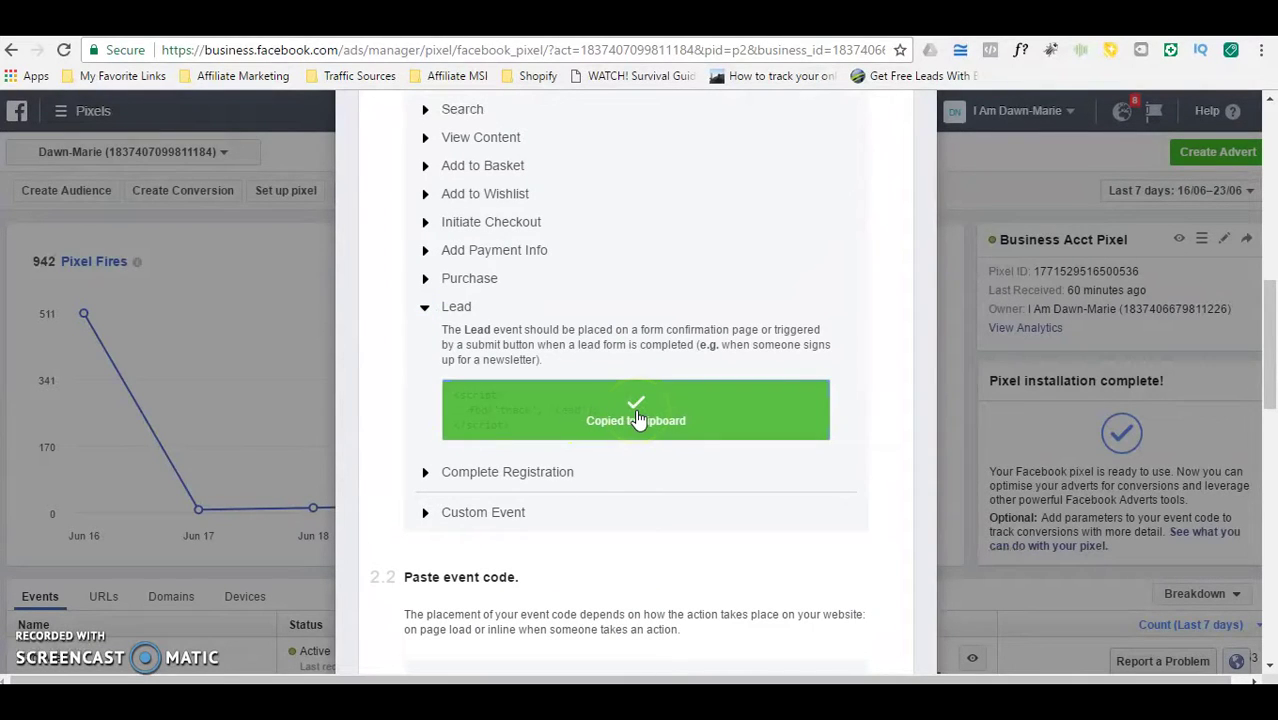
- Review the event code instructions and the Option A example for where to place code that sends events on page load
drag(1262, 400, 1274, 289)
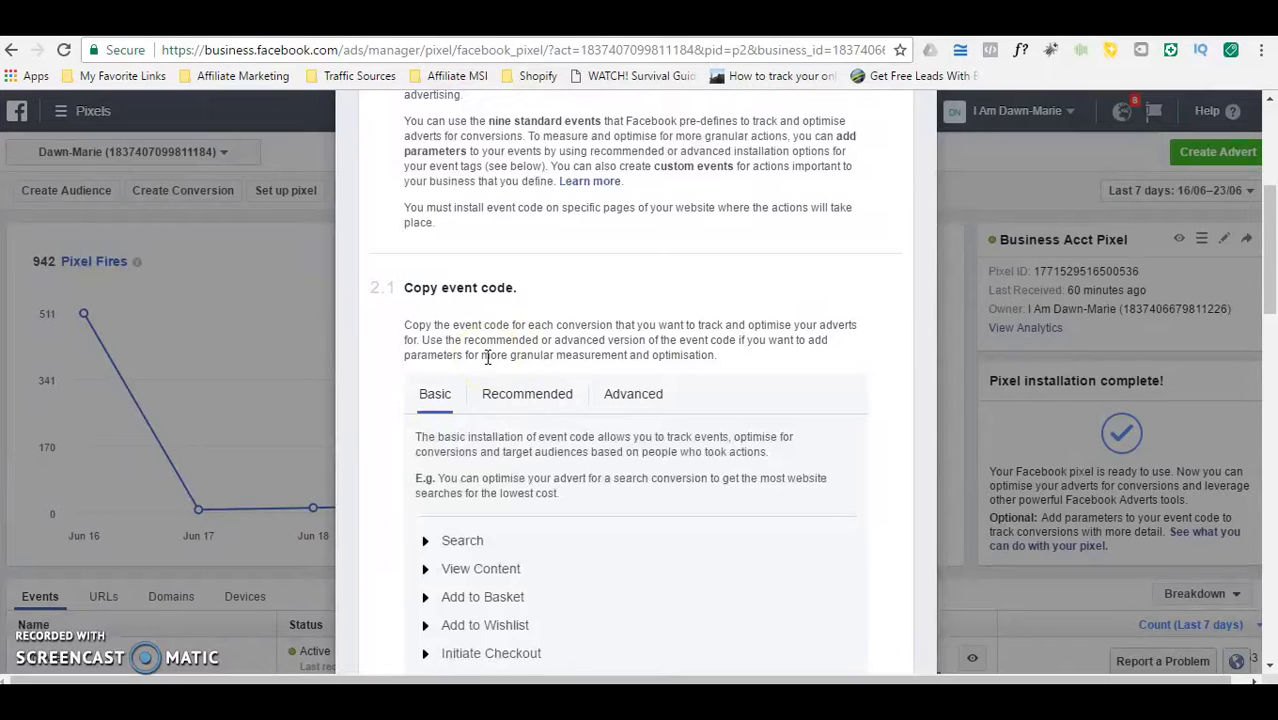
drag(1266, 272, 1267, 225)
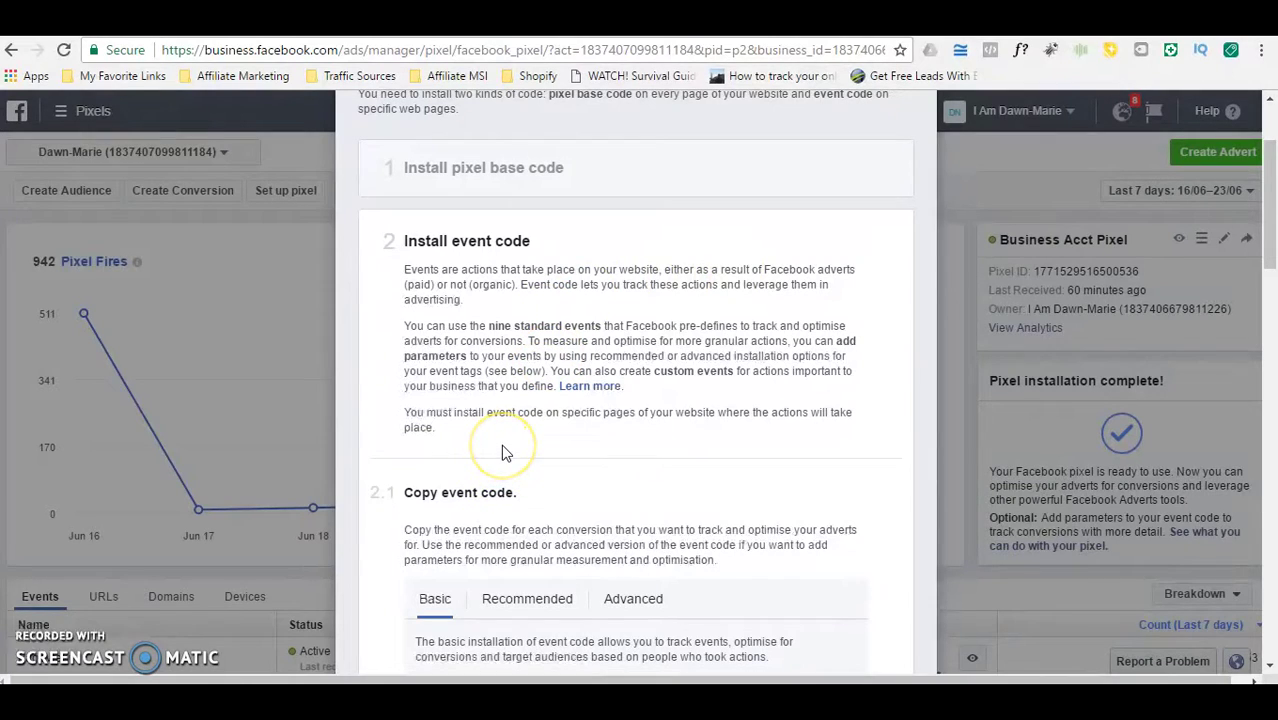
drag(1270, 270, 1255, 499)
click(748, 390)
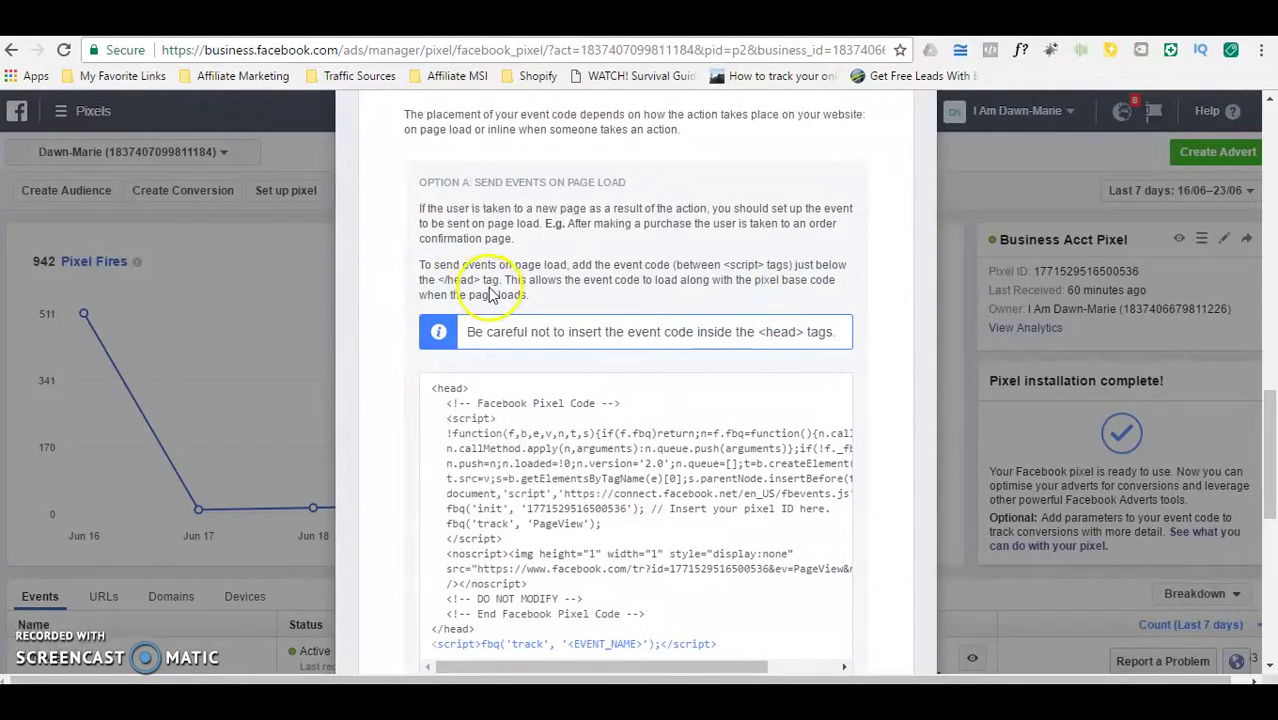
drag(1270, 460, 1257, 482)
click(471, 570)
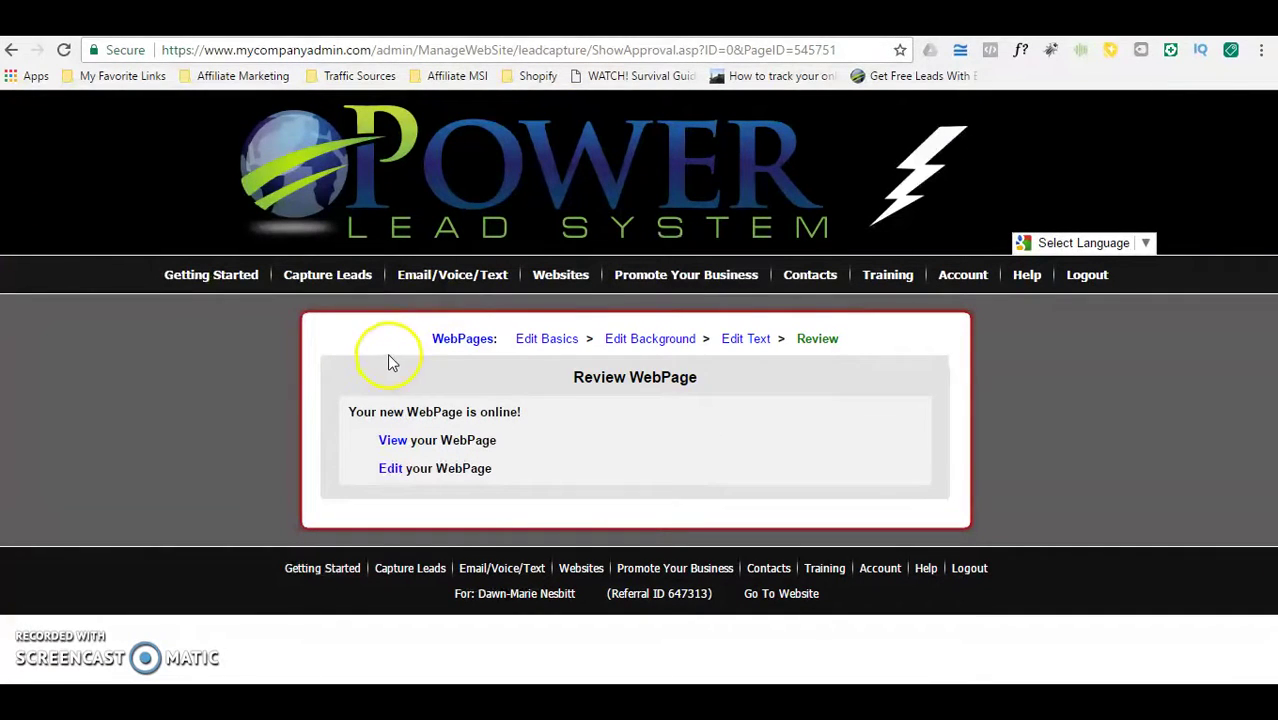
- Return to the Power Lead System page and reopen the bridge page's text editor at its body
click(740, 340)
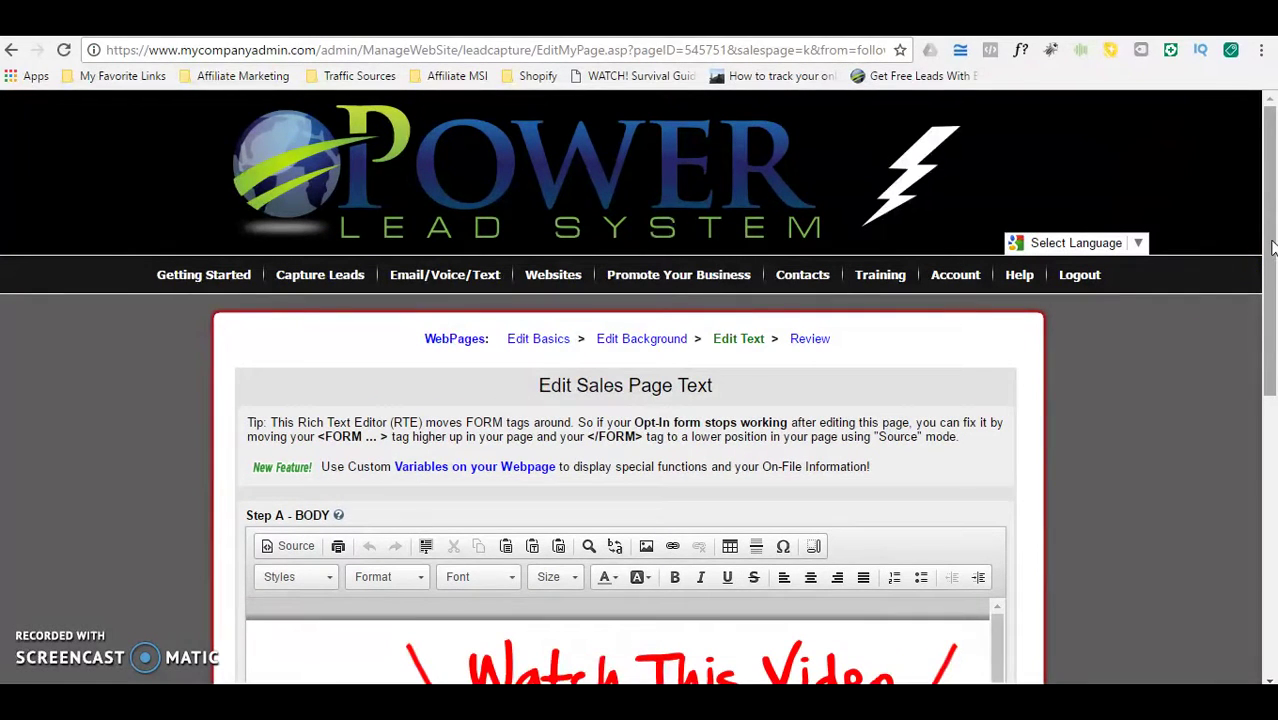
drag(1272, 247, 1262, 425)
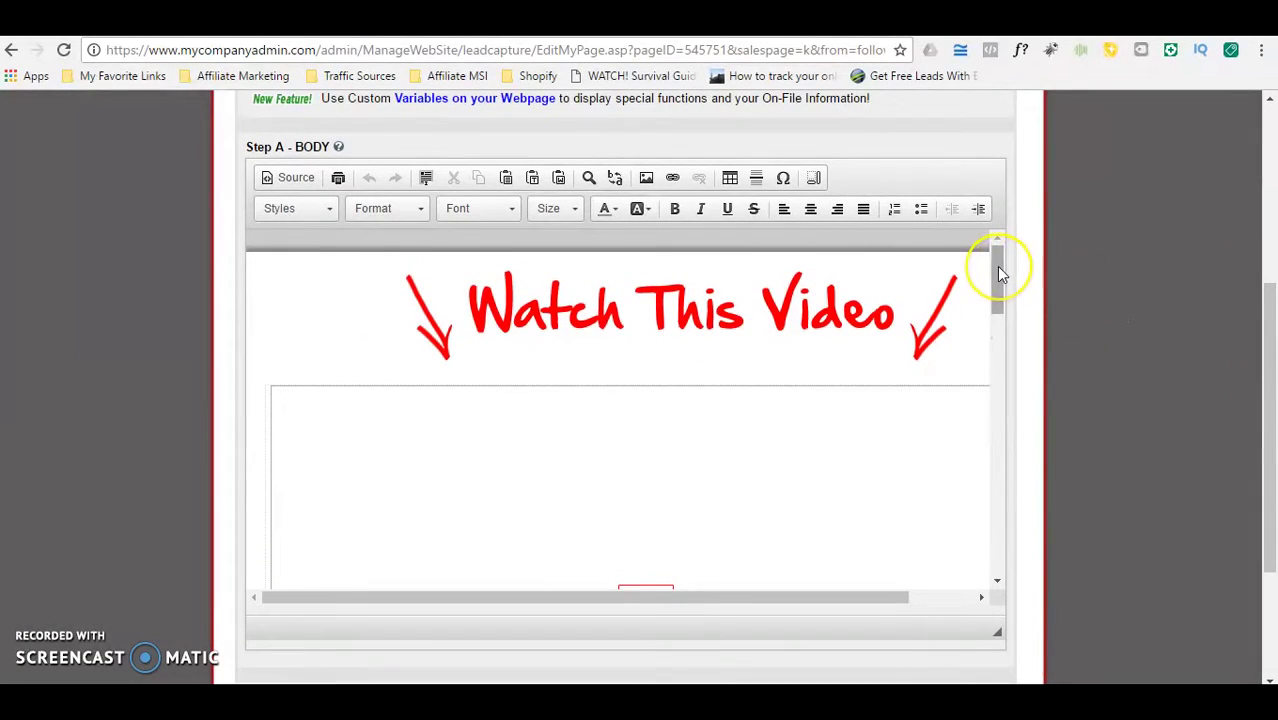
mouse_move(996, 265)
mouse_down()
mouse_move(994, 395)
mouse_move(996, 257)
mouse_up()
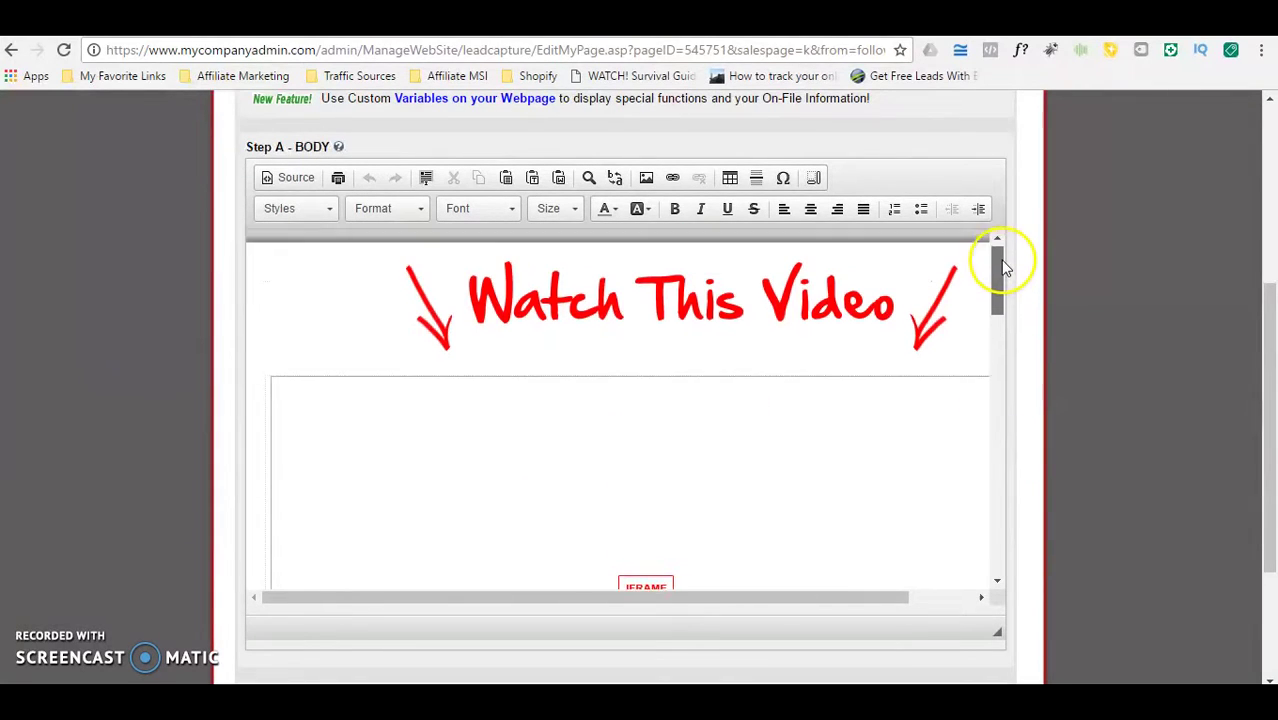
- Show the bridge page's body as HTML source and search for "/head" to locate the closing head tag
click(285, 177)
key(ctrl+a)
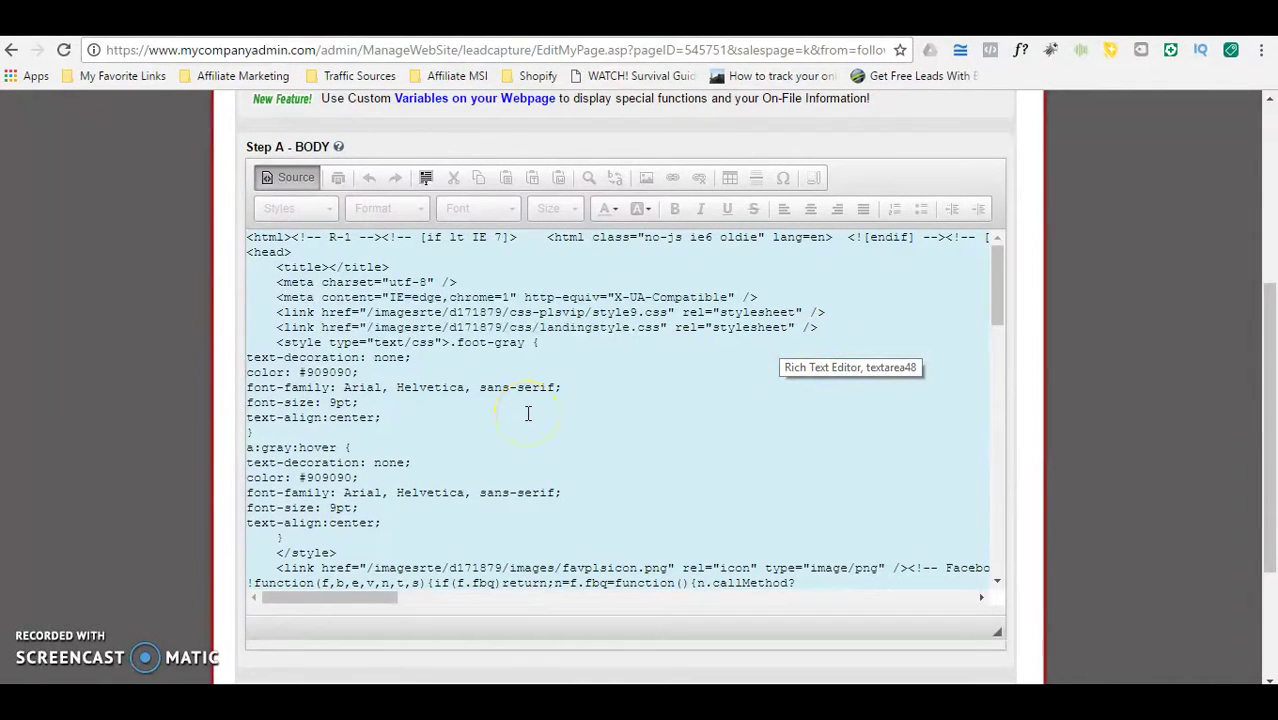
key(ctrl+f)
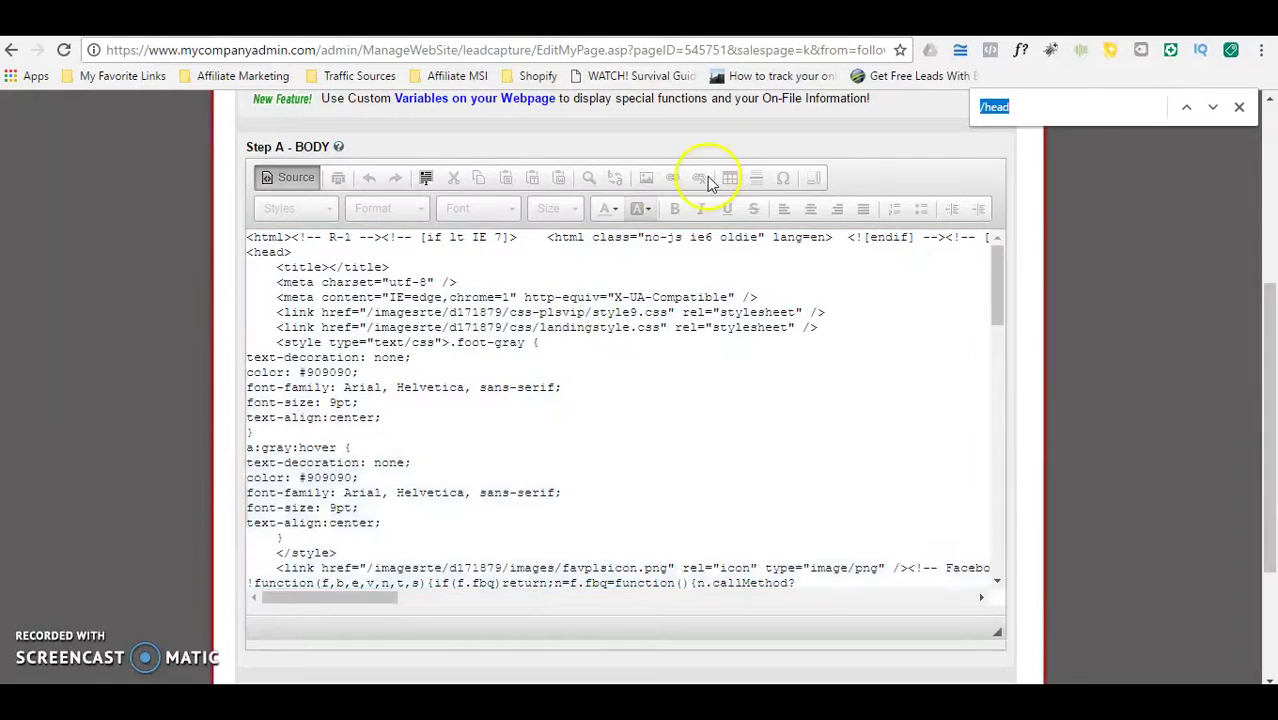
click(1089, 106)
key(Return)
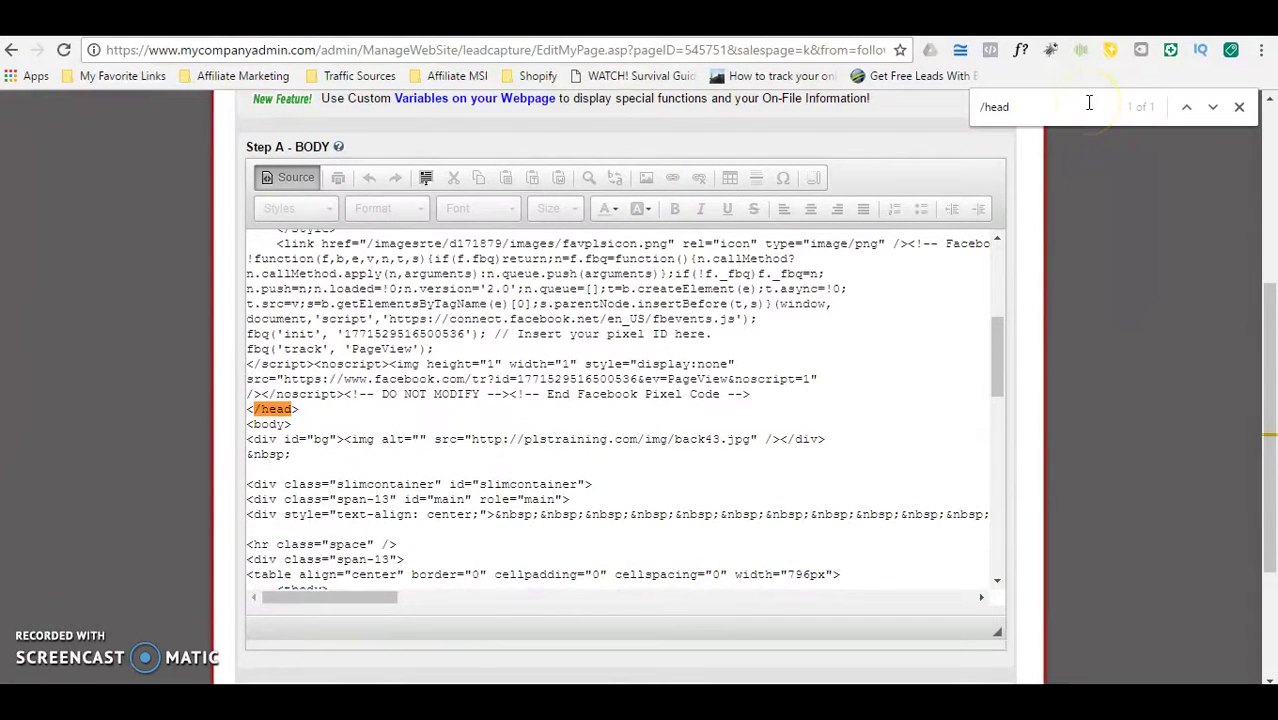
- Paste the copied Lead event code on a new line between the closing head tag and the opening body tag
key(ctrl+a)
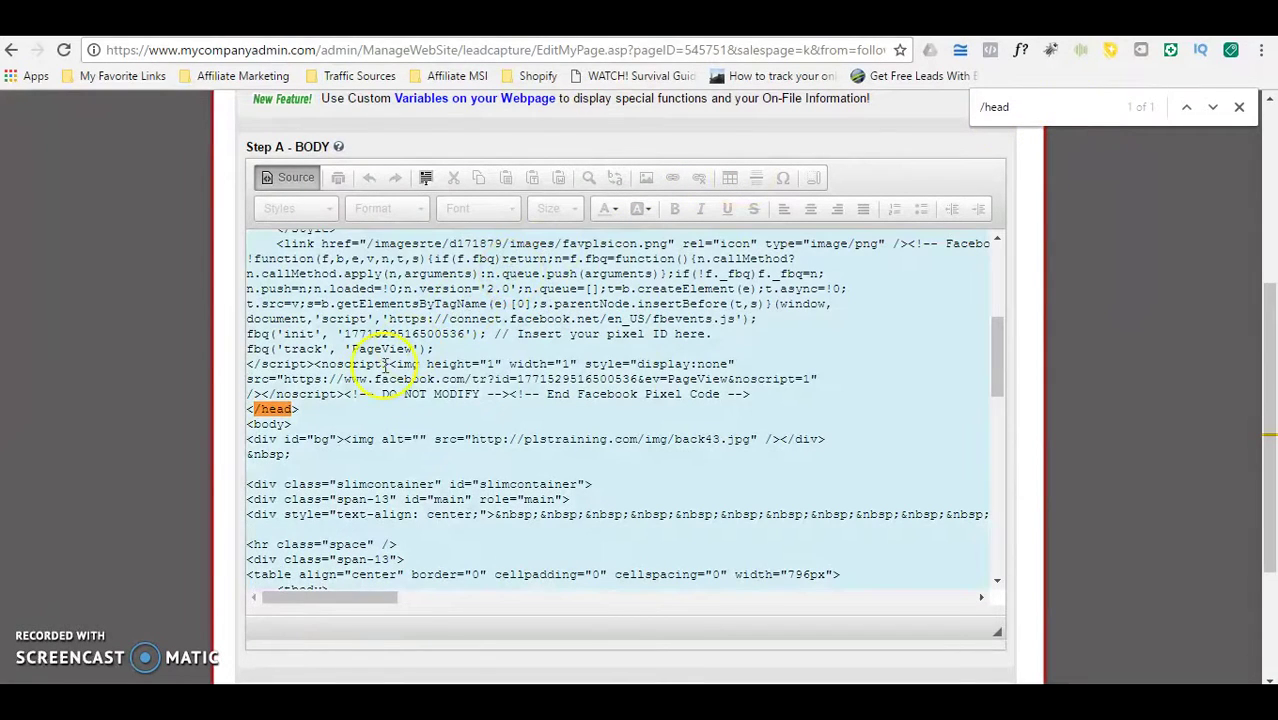
click(302, 410)
key(Return)
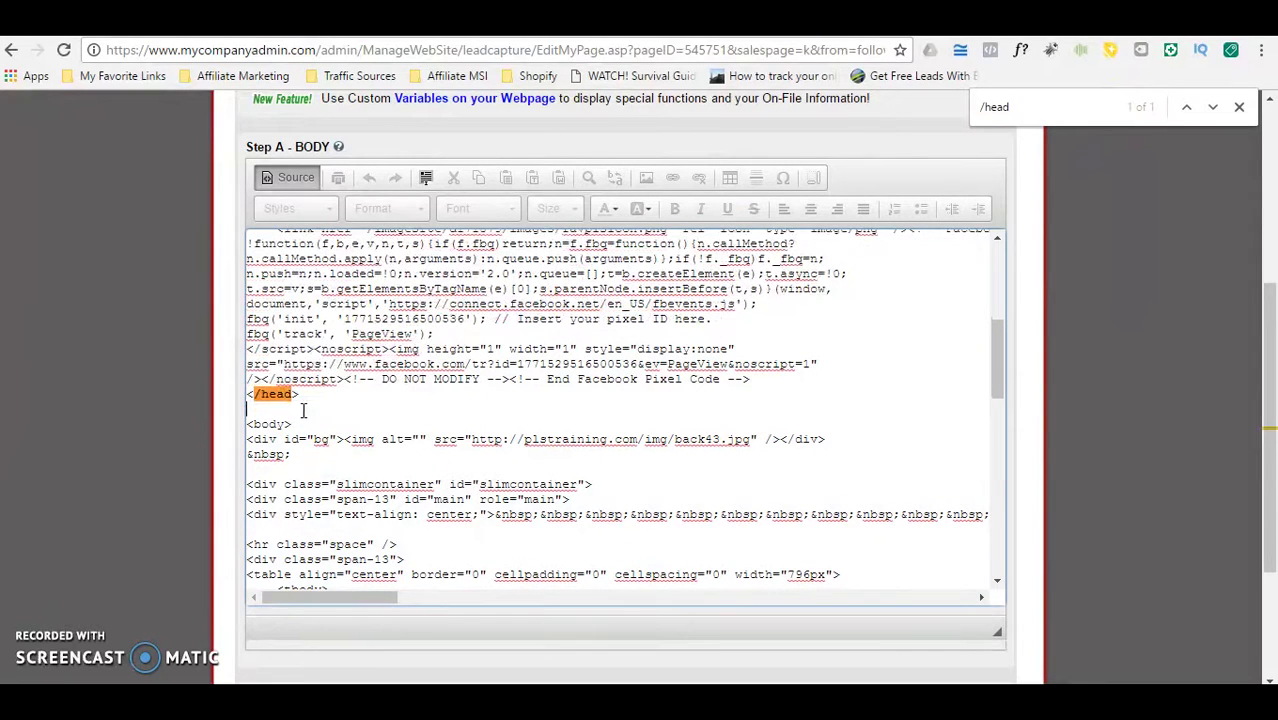
right_click(253, 415)
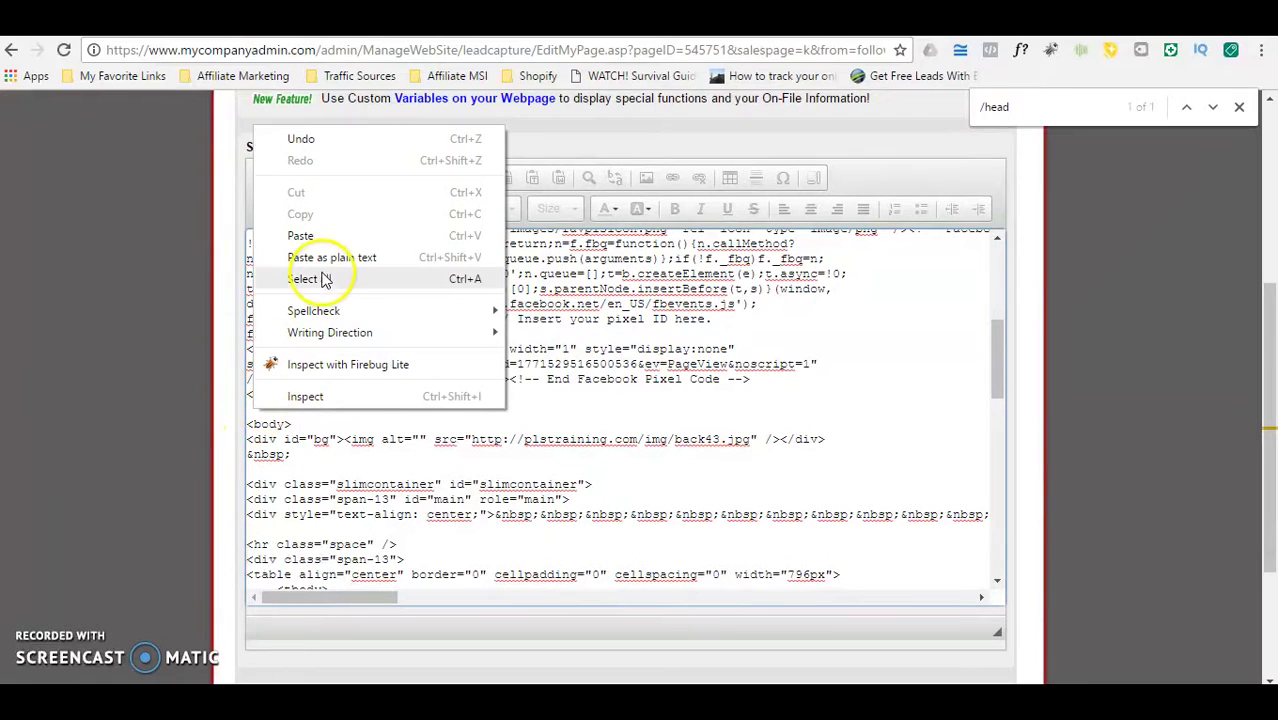
click(385, 446)
click(549, 437)
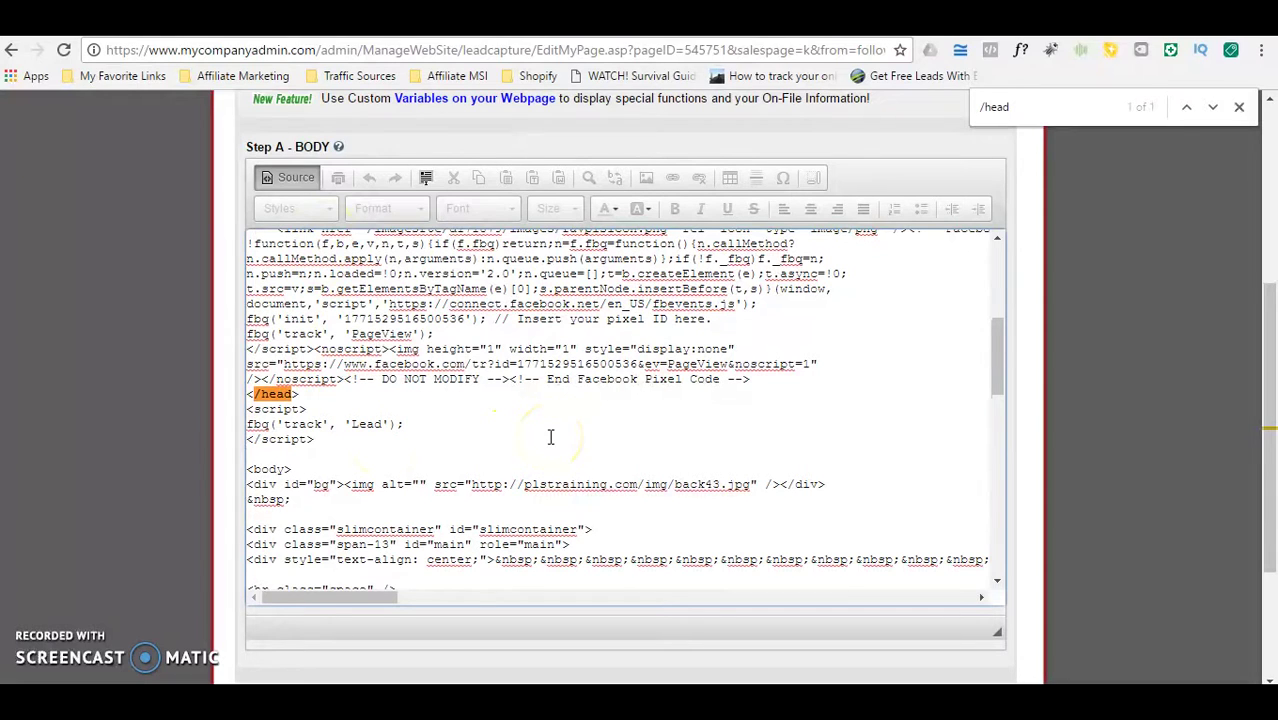
click(354, 451)
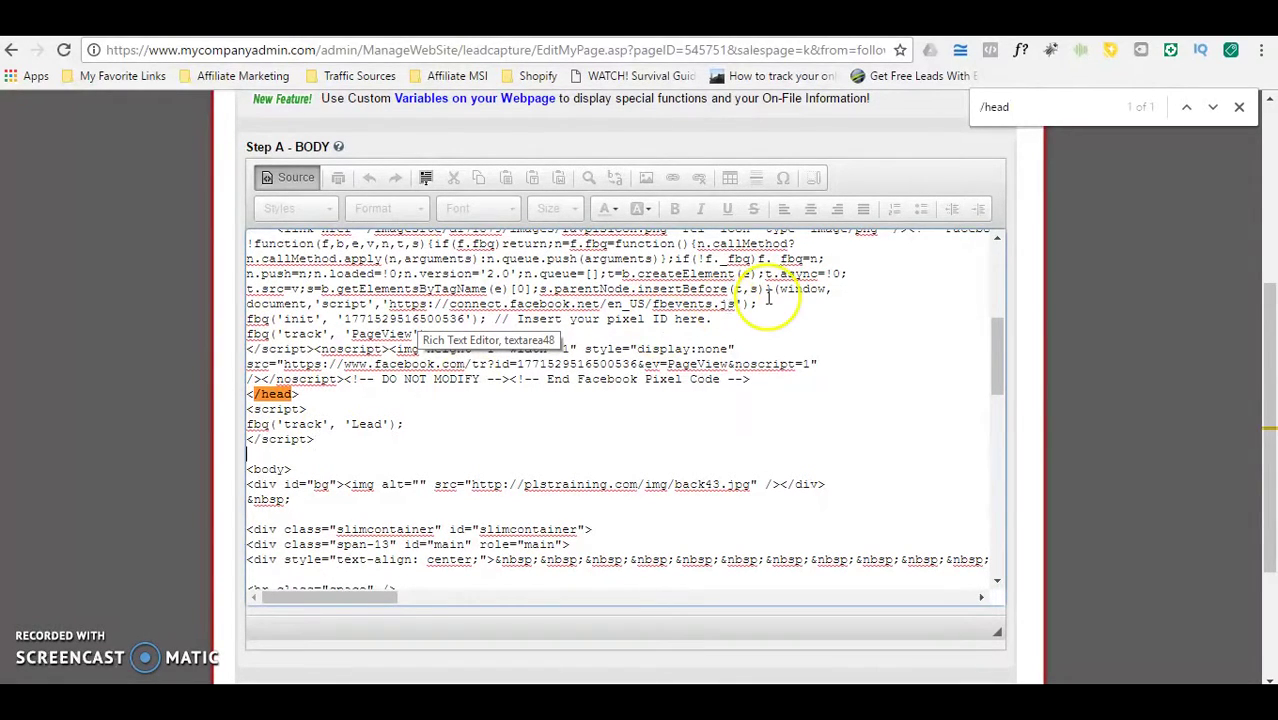
- Switch the body back to the visual editor and save the bridge page with the Lead event code
click(294, 179)
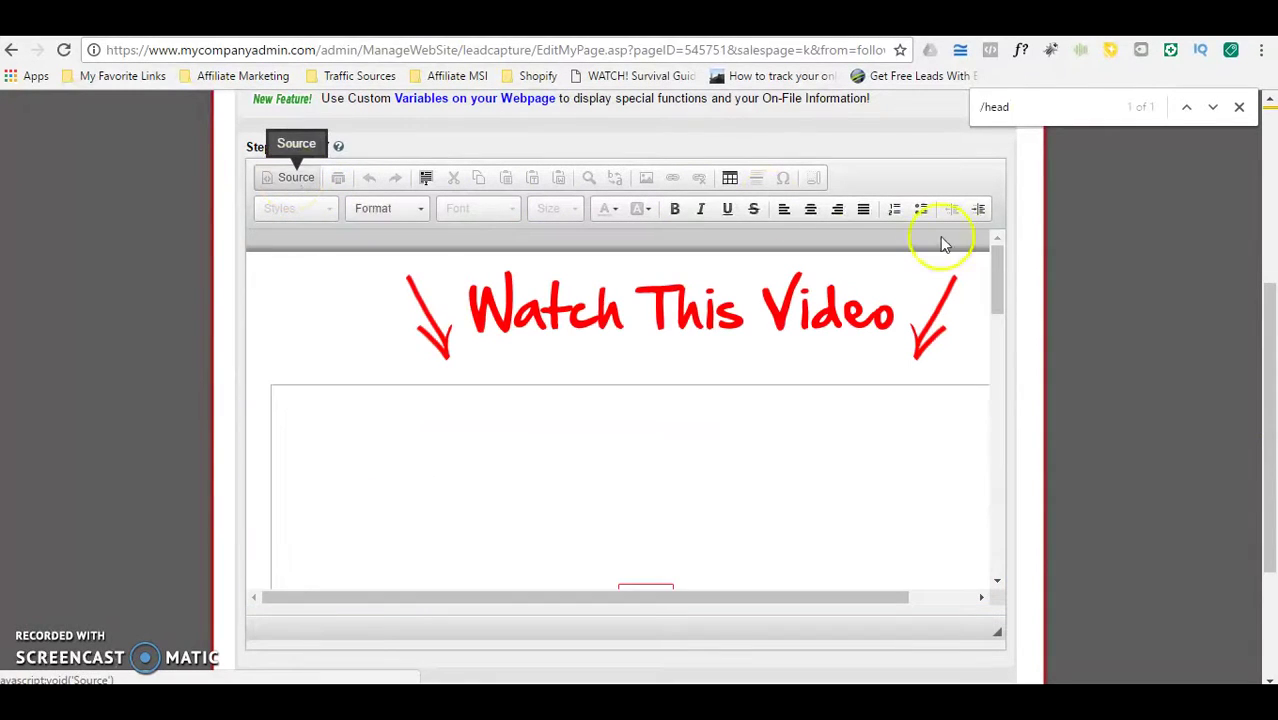
drag(1255, 342, 1248, 391)
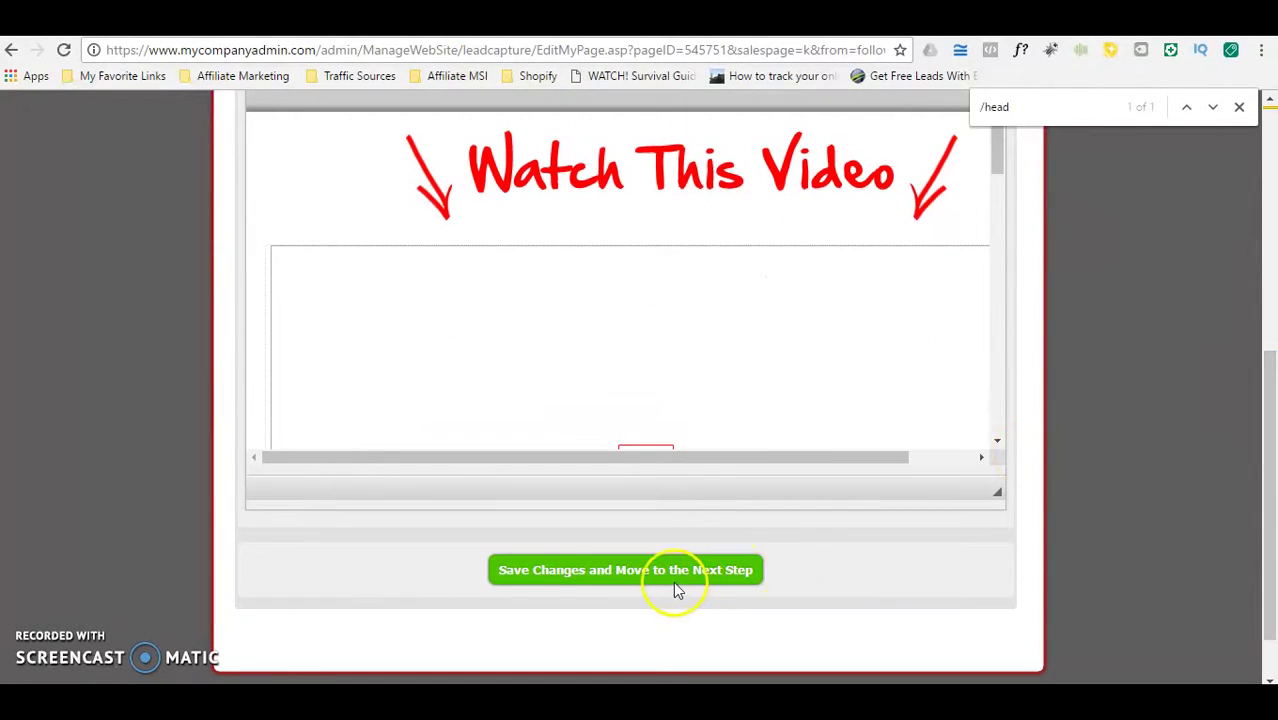
click(662, 574)
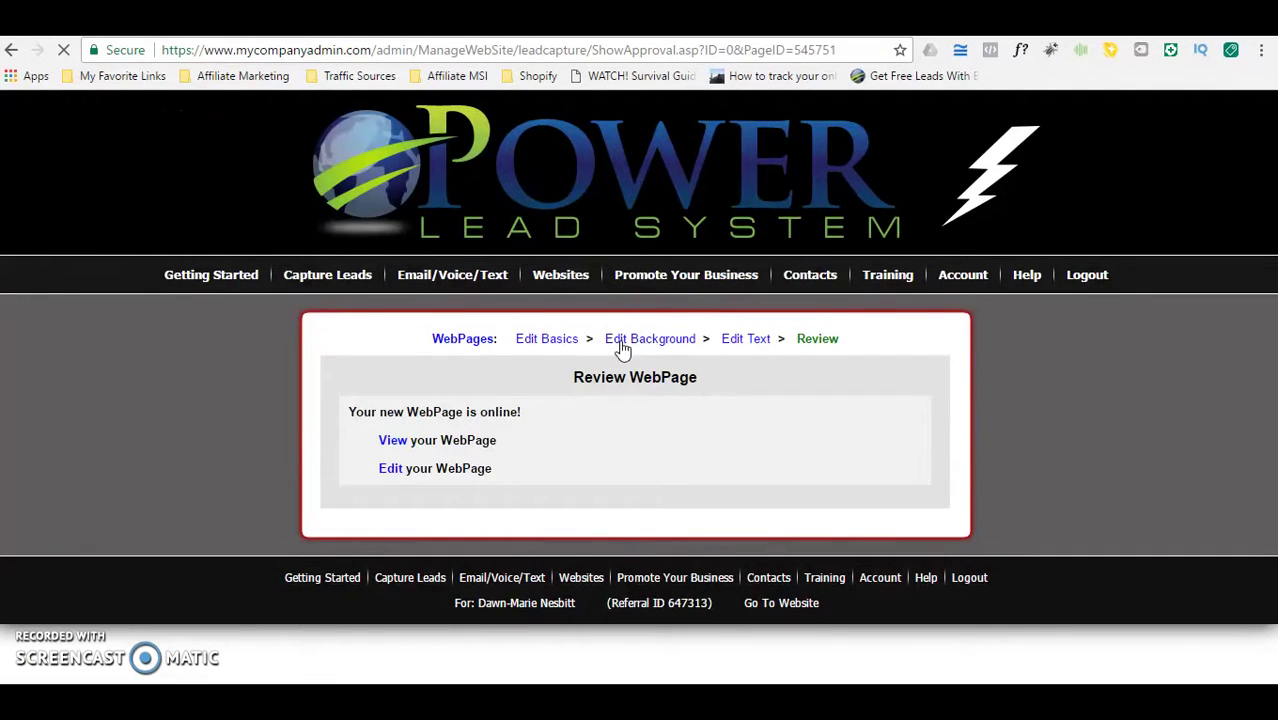
- Switch to ClickMagick's tracking links page and open the FAQs from its help resources
click(501, 127)
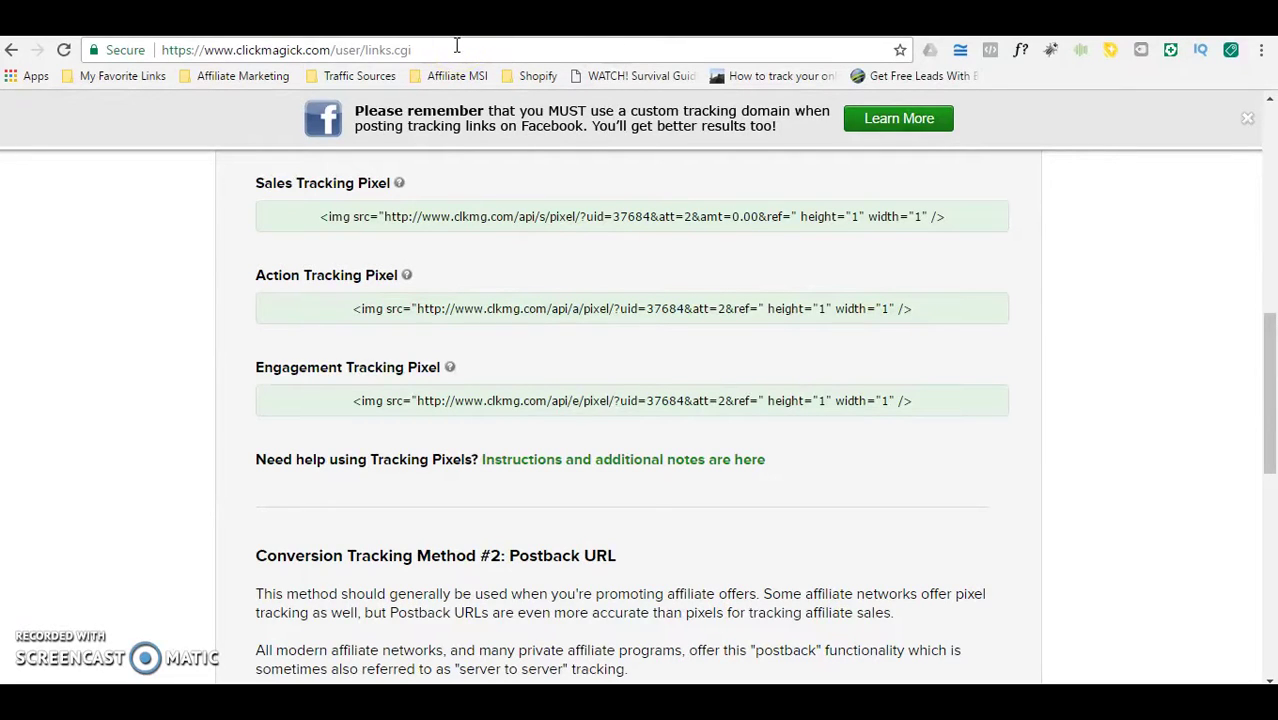
drag(1270, 377, 1272, 140)
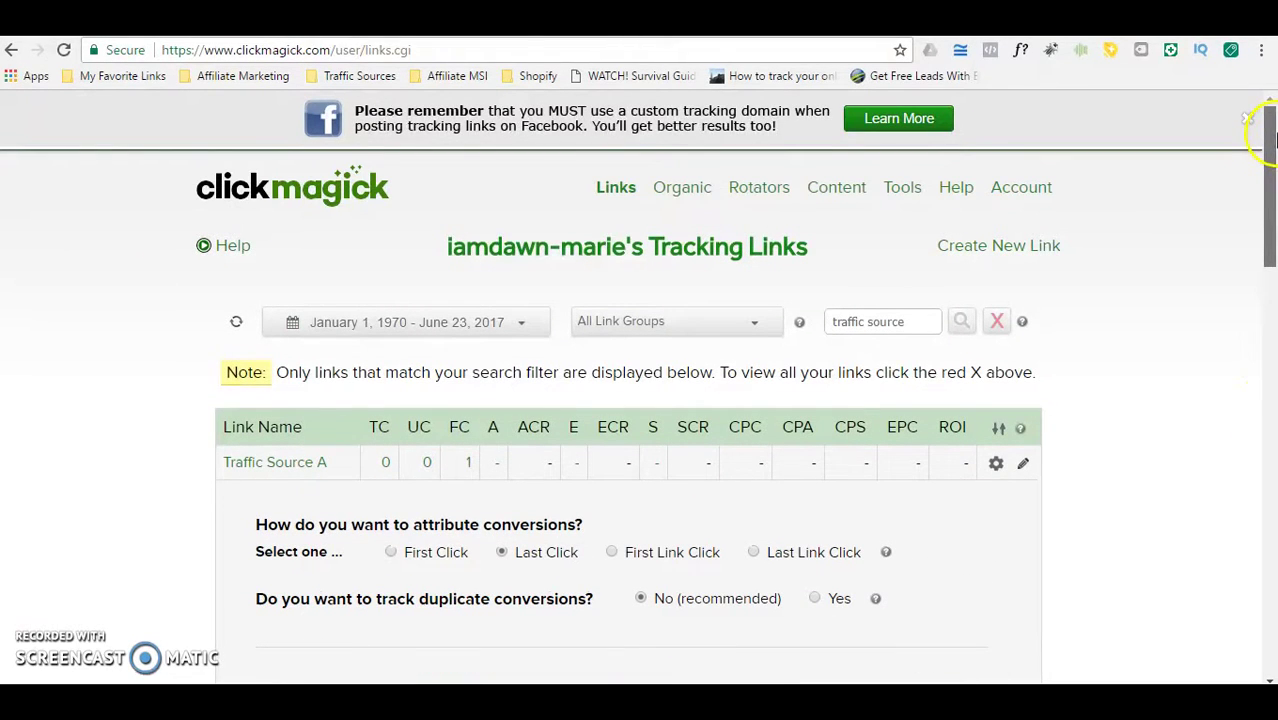
click(957, 199)
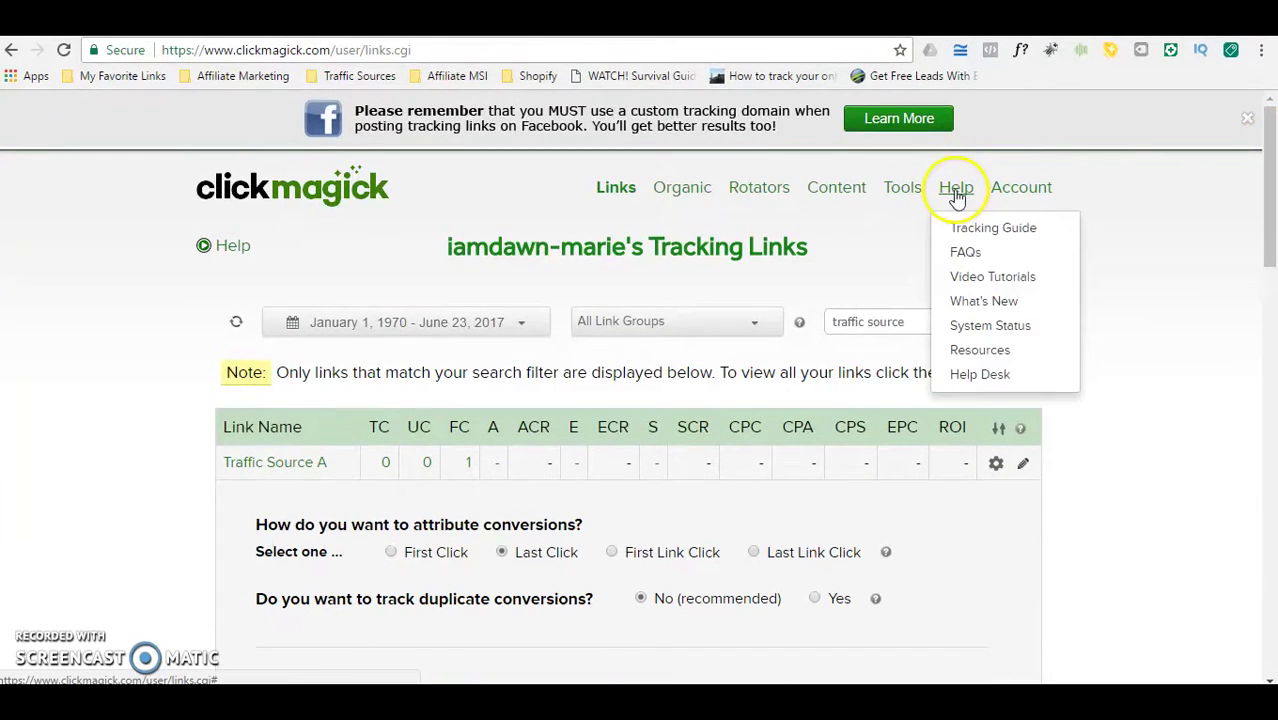
click(966, 255)
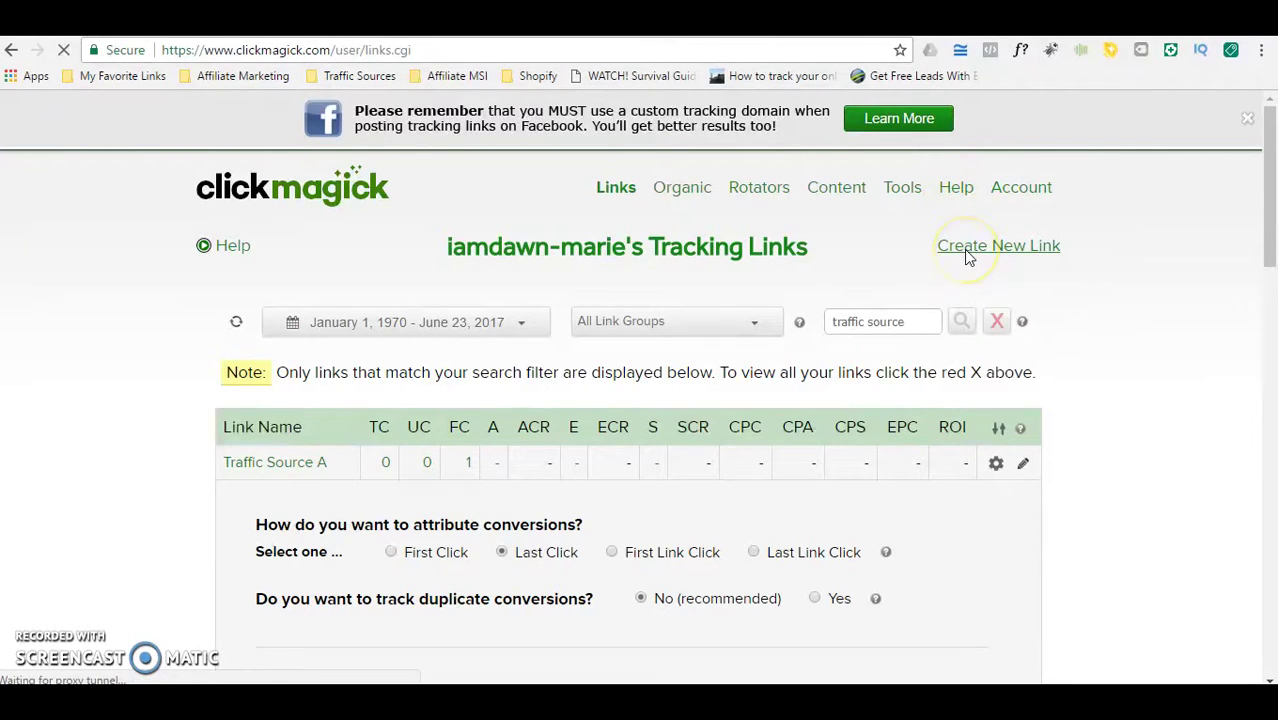